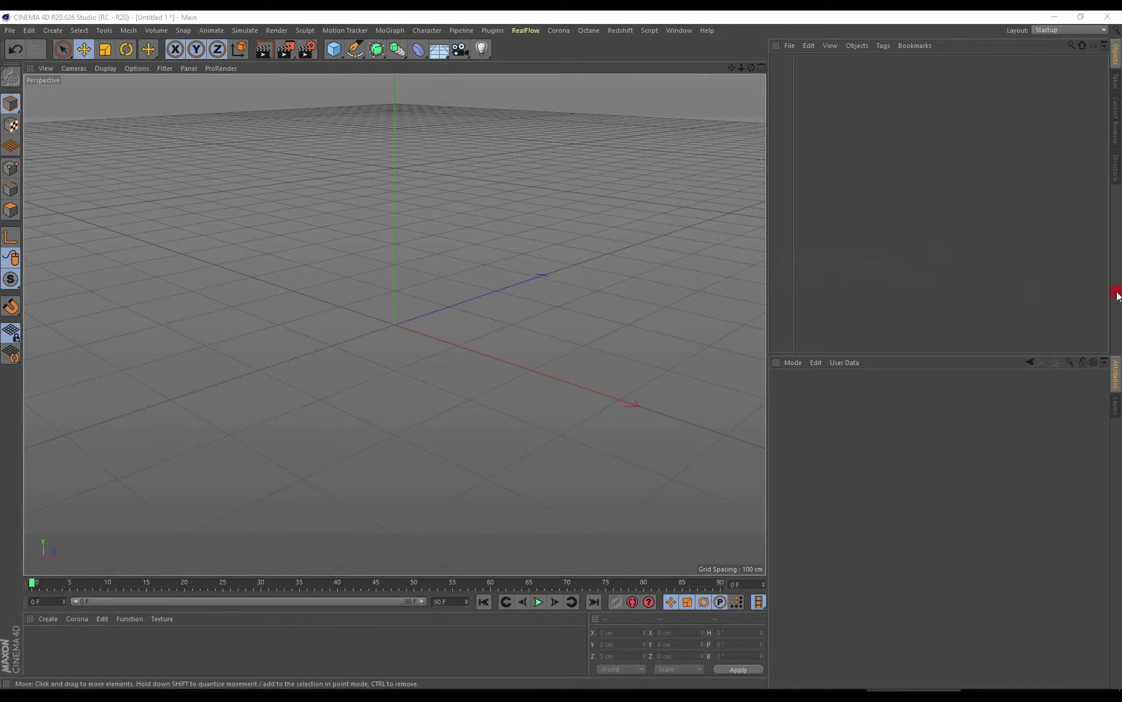
Step: Add a cube and set its Size X, Y and Z to 15 cm
left_click(331, 52)
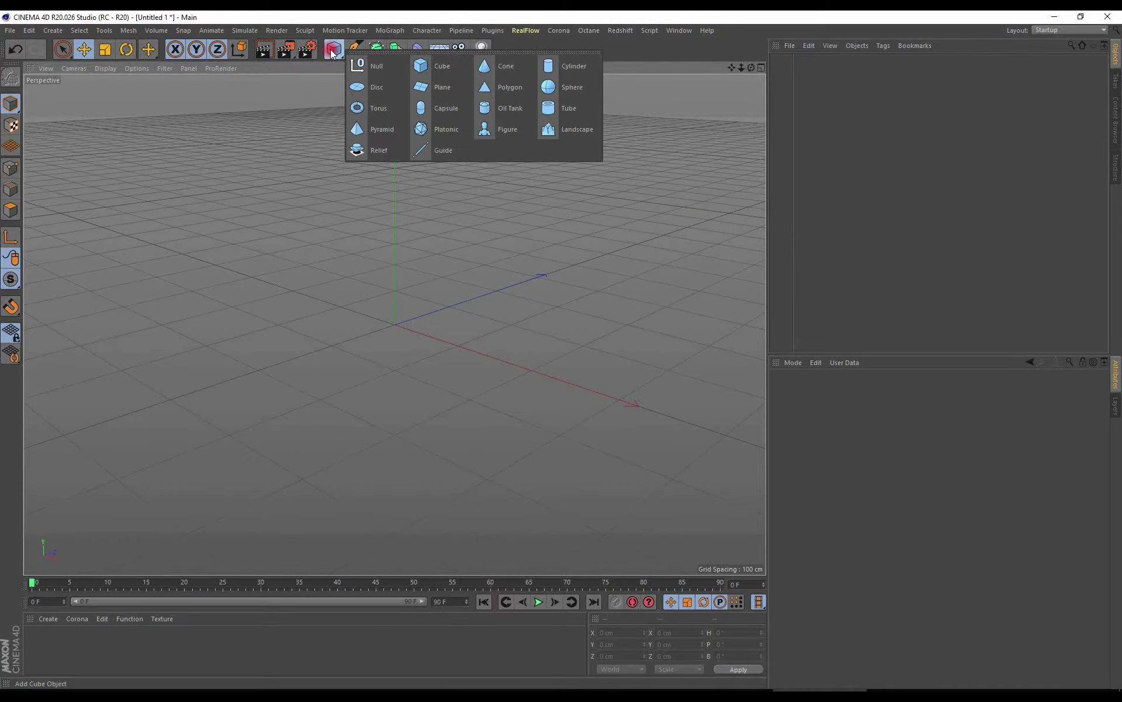
left_click(423, 69)
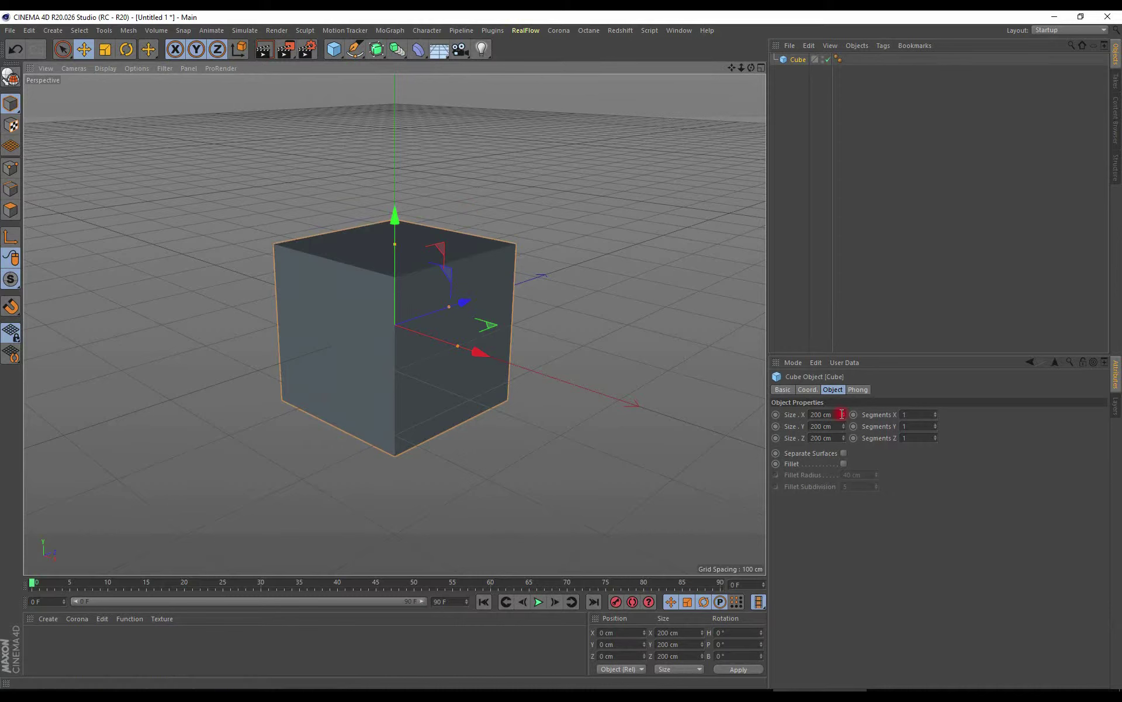
left_click(819, 414)
type("1")
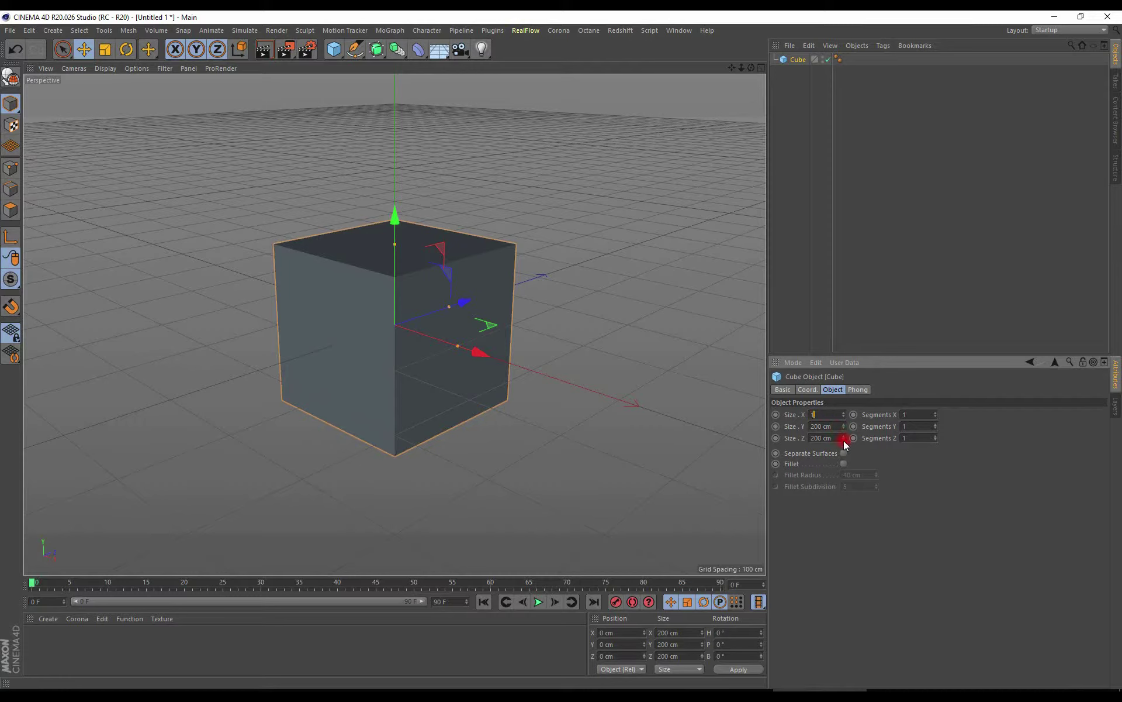
type("5")
key("Tab")
type("15")
key("Tab")
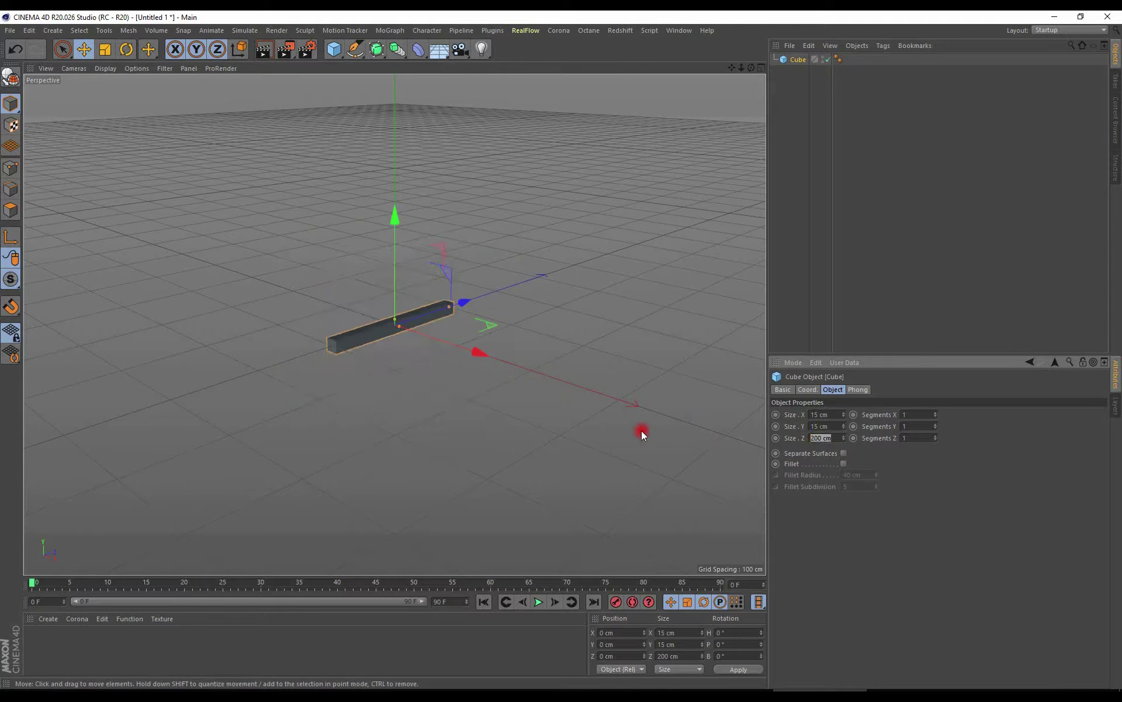
type("15")
key("Return")
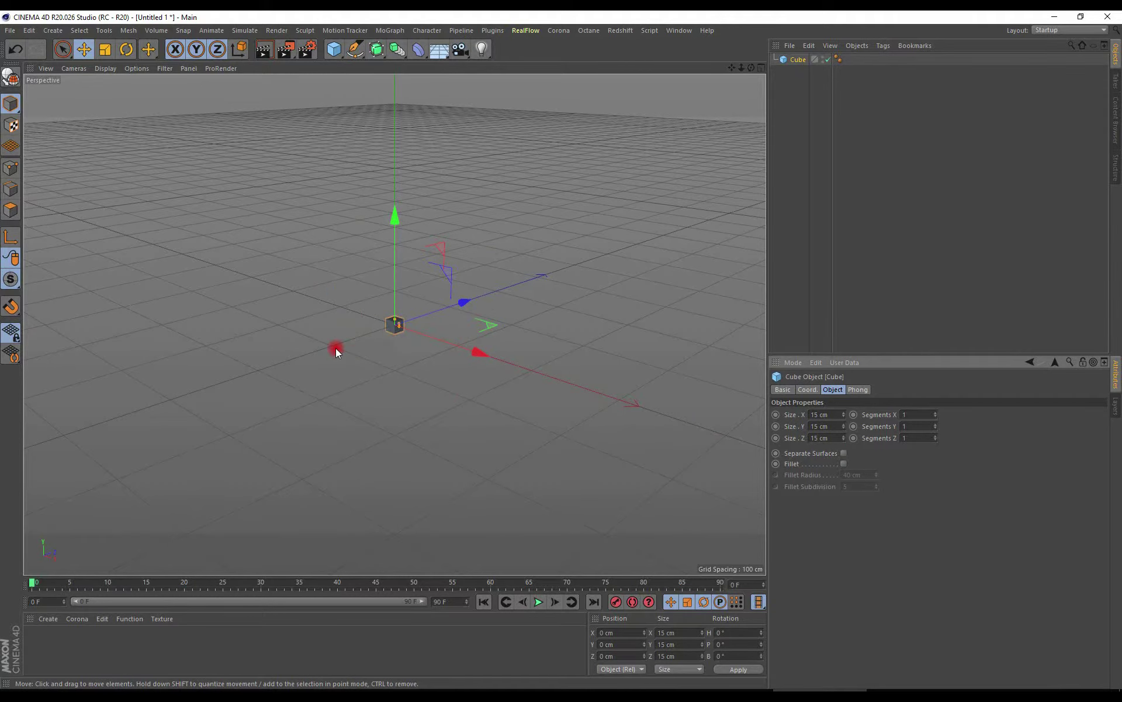
Step: Zoom and orbit the view in closer to the small 15 cm cube
scroll(336, 348, "up", 2)
scroll(336, 349, "up", 3)
scroll(398, 338, "up", 2)
mouse_move(367, 358)
left_mouse_down("alt")
mouse_move(315, 376)
mouse_move(374, 391)
left_mouse_up("alt")
scroll(380, 388, "up", 2)
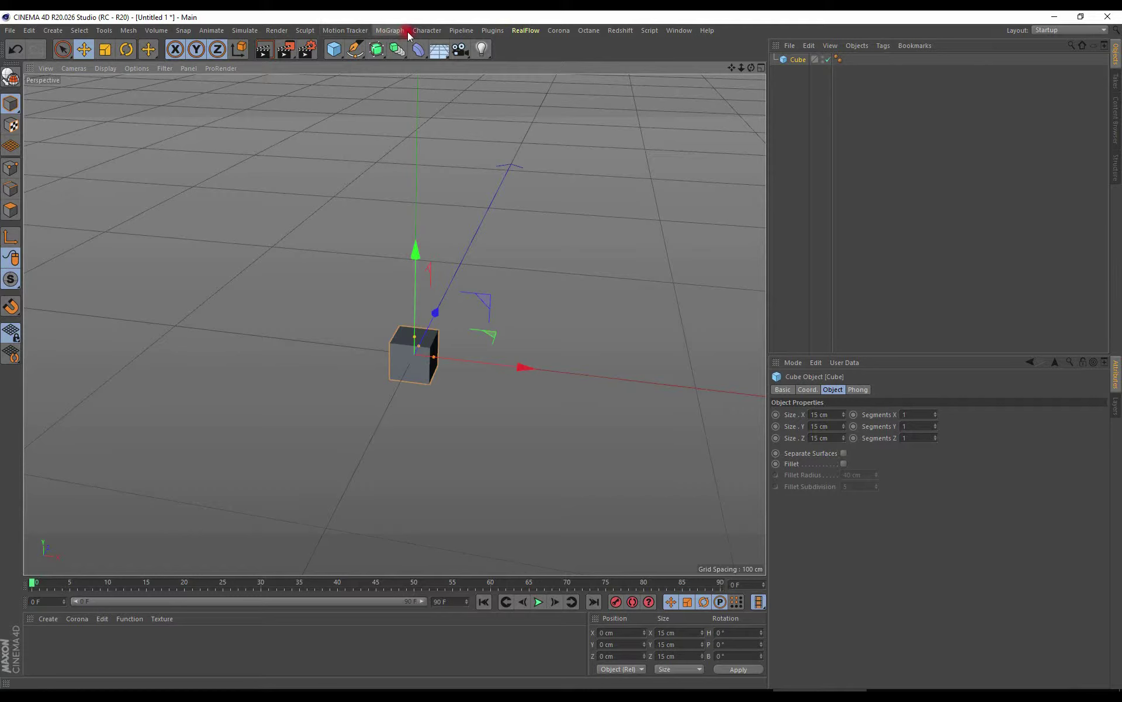
left_click(390, 31)
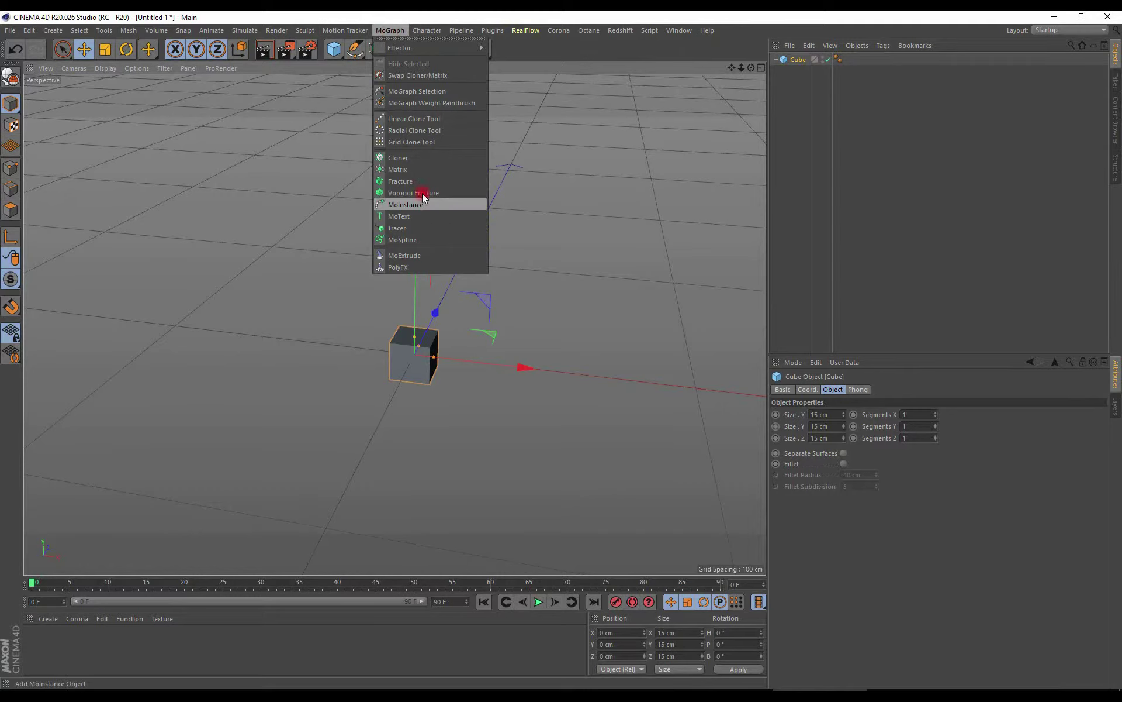
Step: Put the cube under a Grid Array Cloner with Count Y 1 and more clones across
left_click(411, 154)
left_click_drag(801, 70, 805, 57)
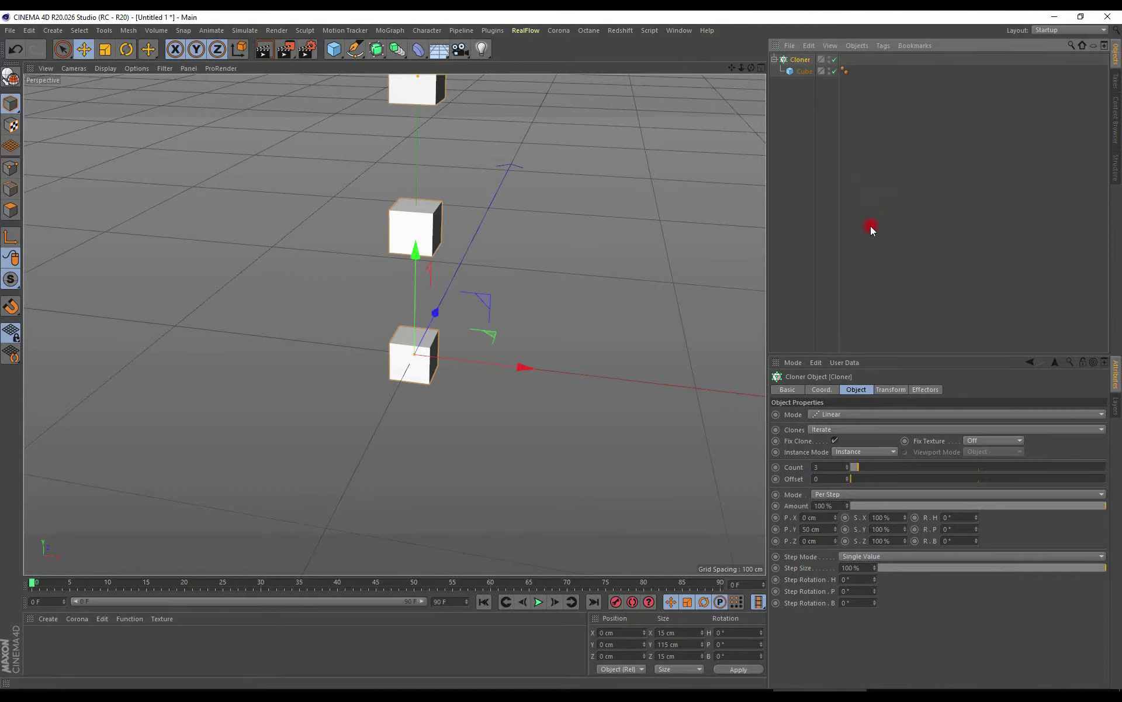
left_click(832, 414)
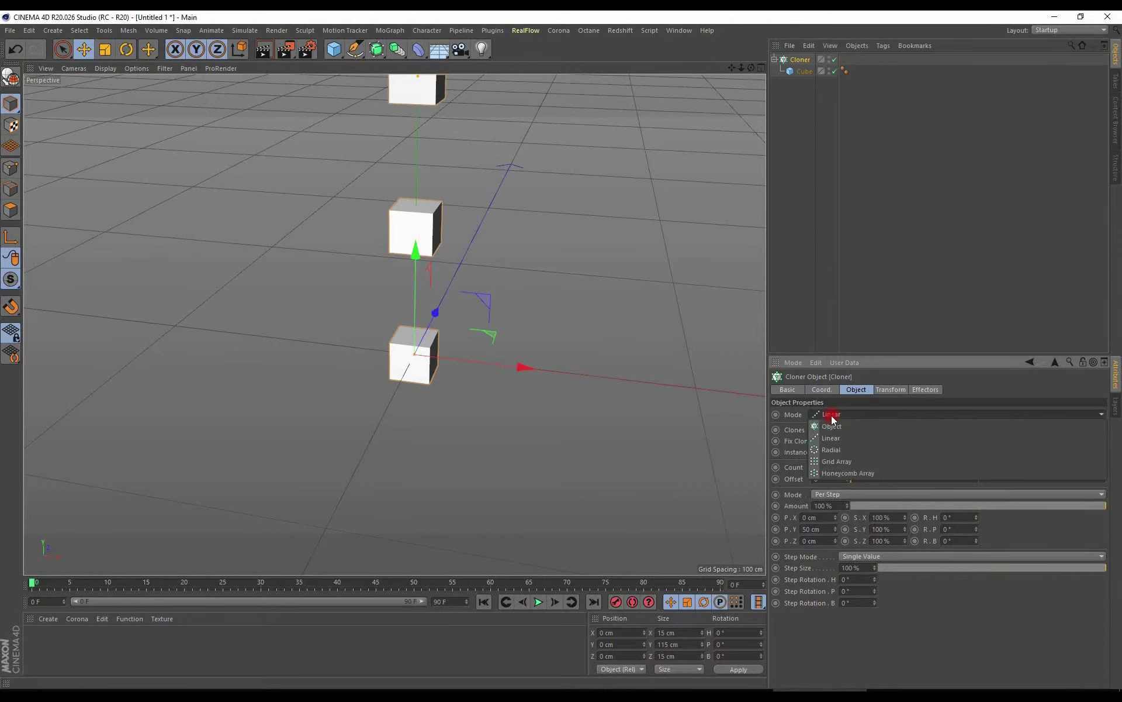
left_click(837, 462)
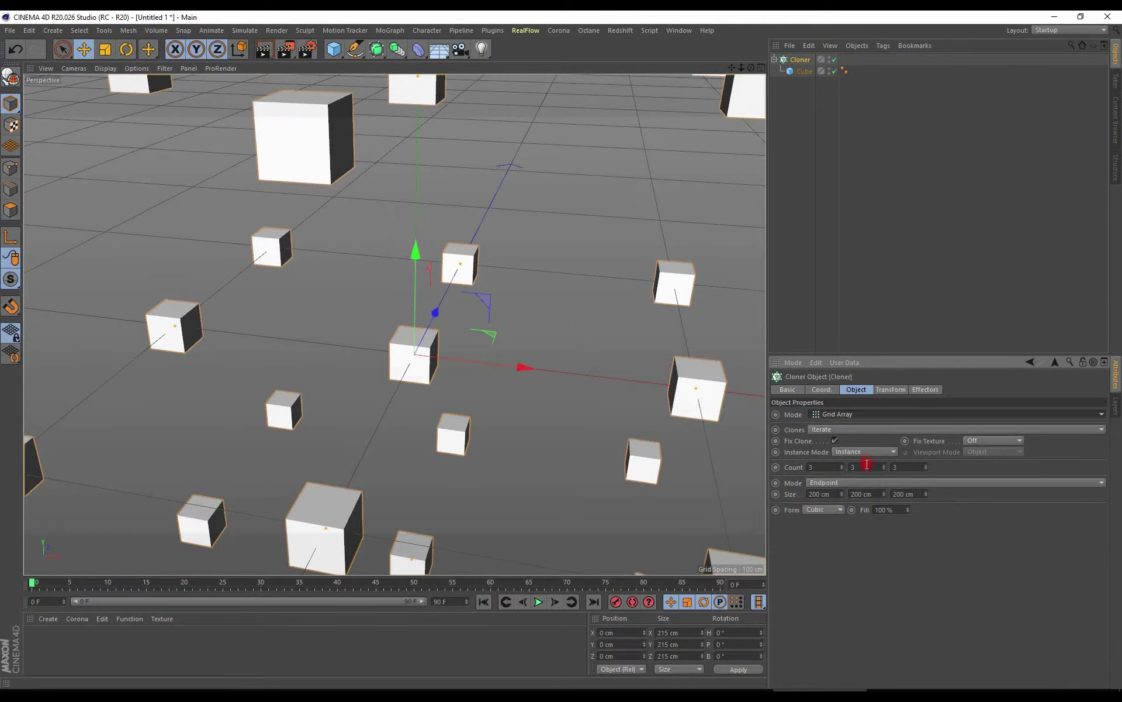
double_click(858, 466)
type("1")
key("Return")
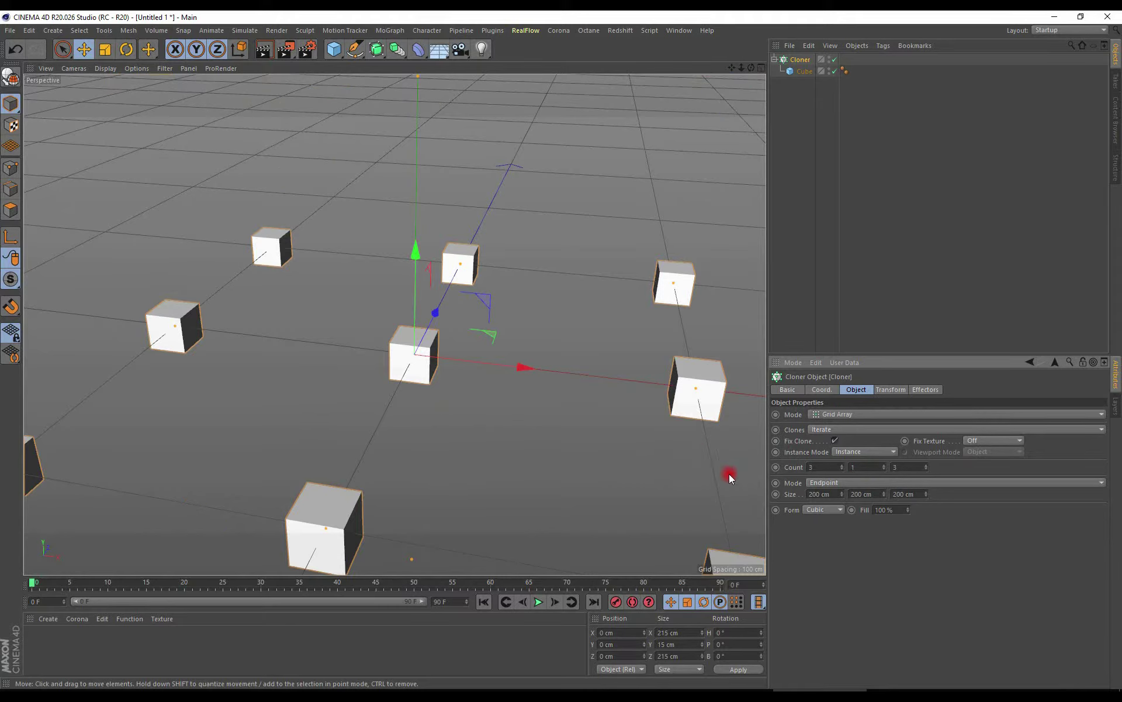
left_click_drag(842, 466, 843, 464)
Step: Set 30 clones across and roughly widen the grid in width and depth
left_click(926, 468)
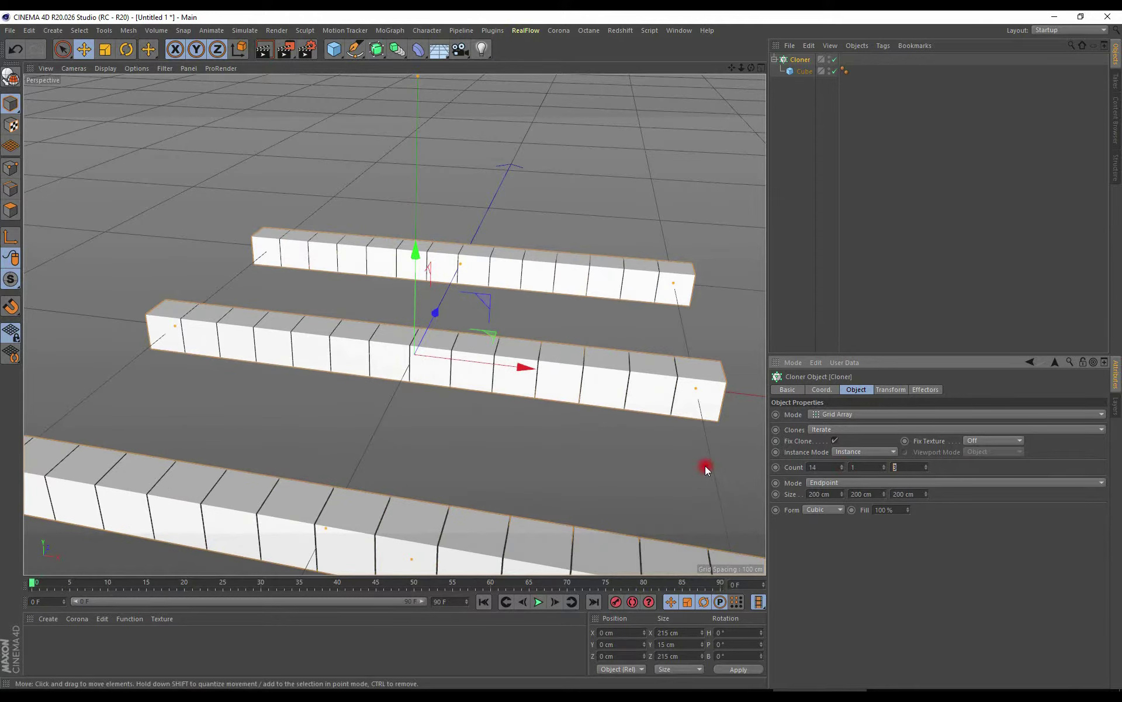
type("15")
key("Return")
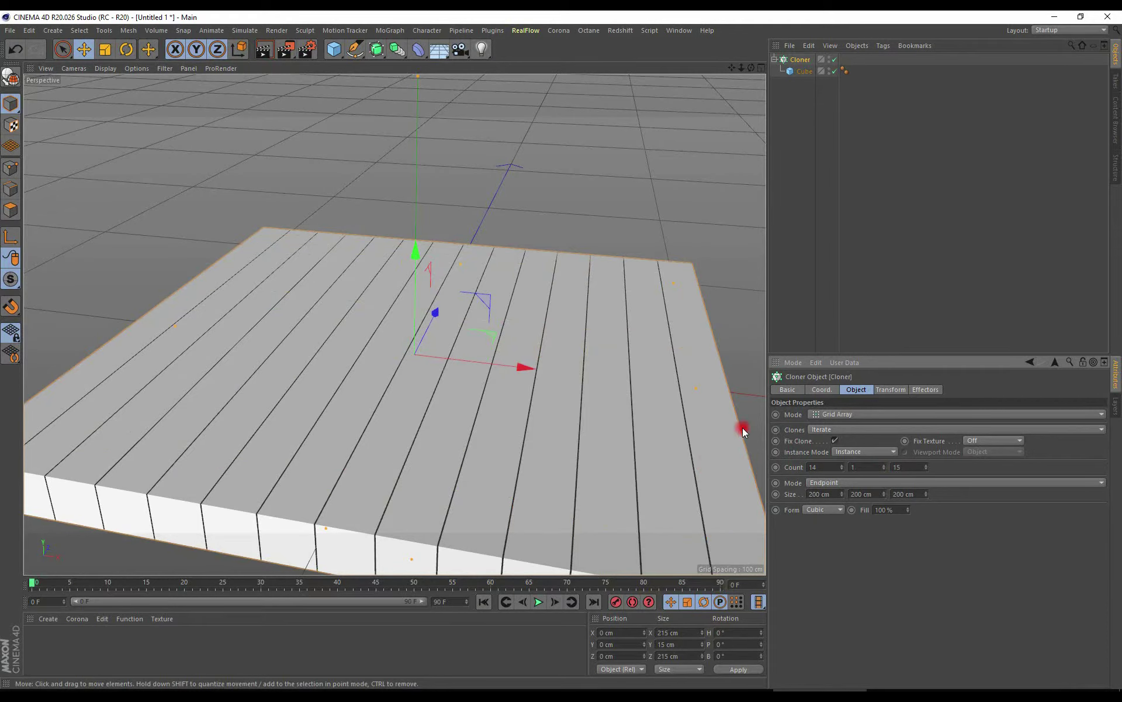
left_click(814, 466)
type("30")
key("Return")
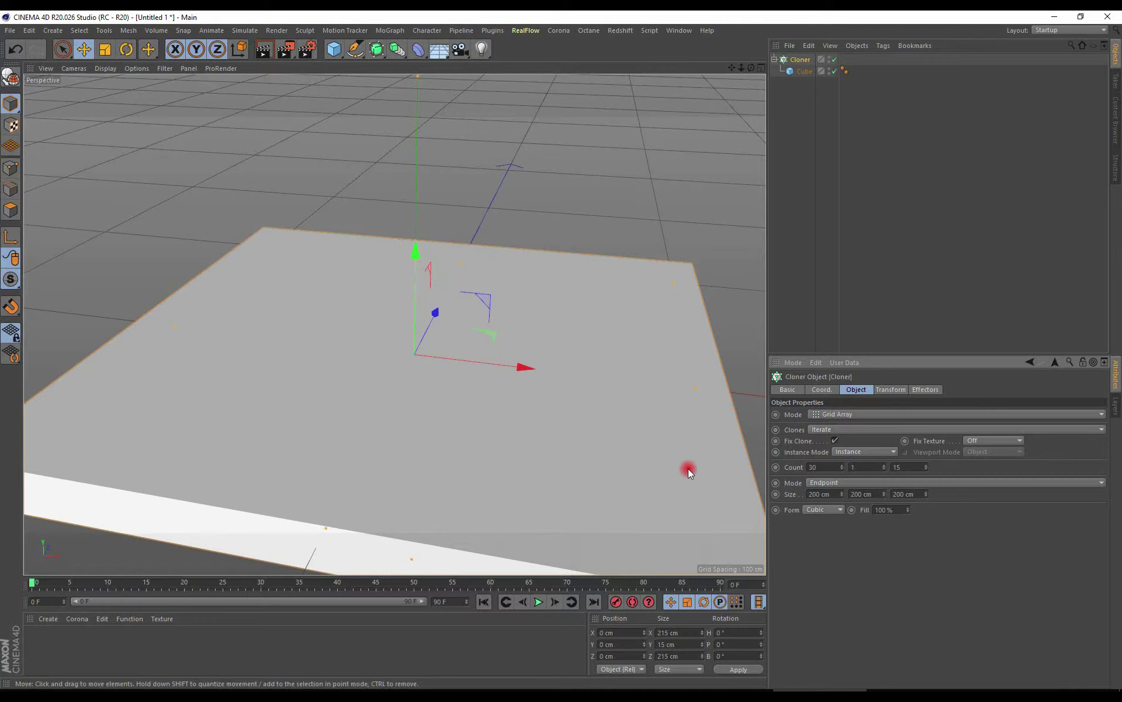
left_click(841, 496)
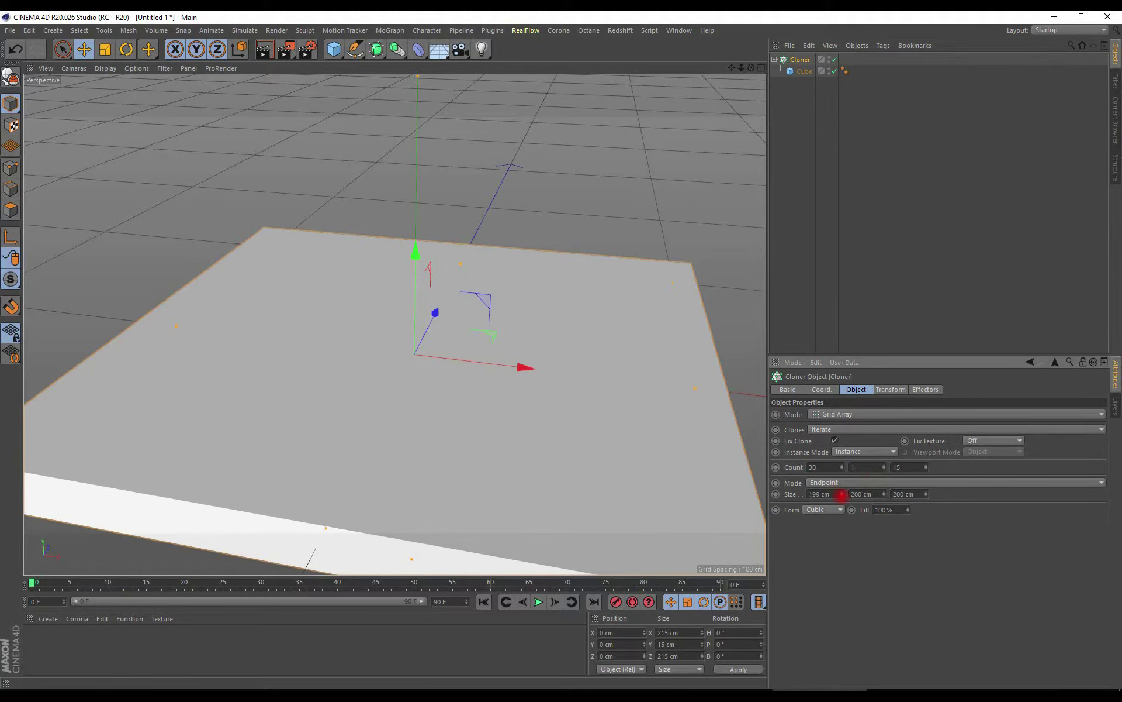
left_click_drag(841, 495, 839, 494)
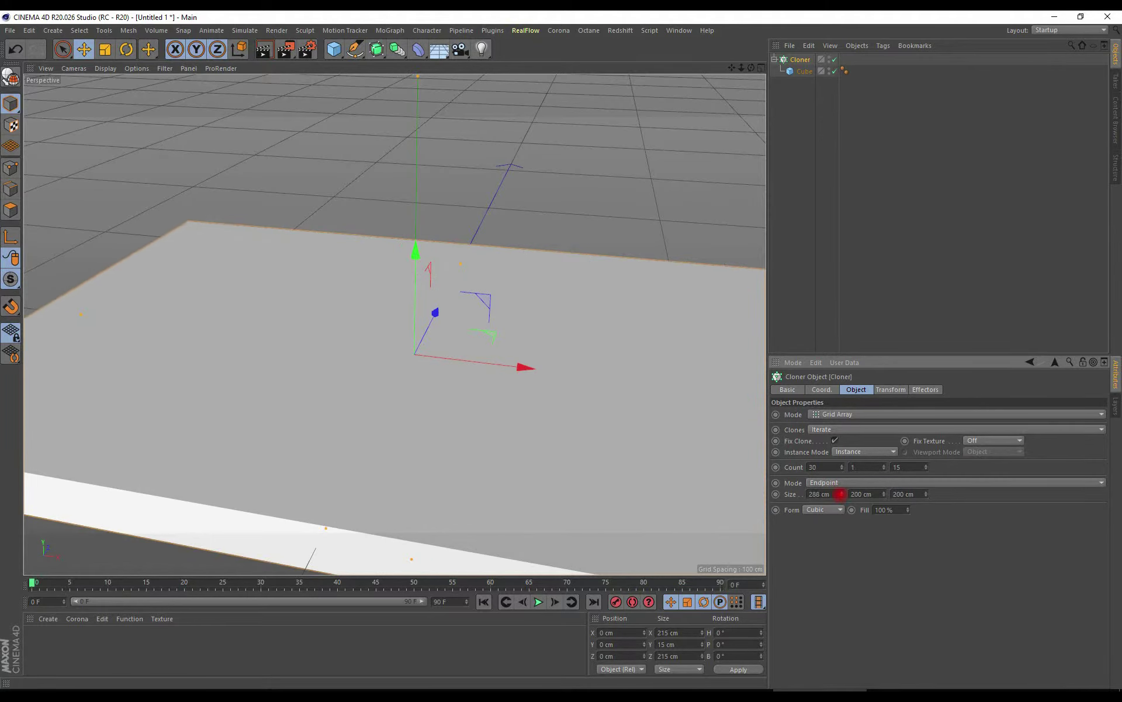
left_click_drag(839, 494, 798, 506)
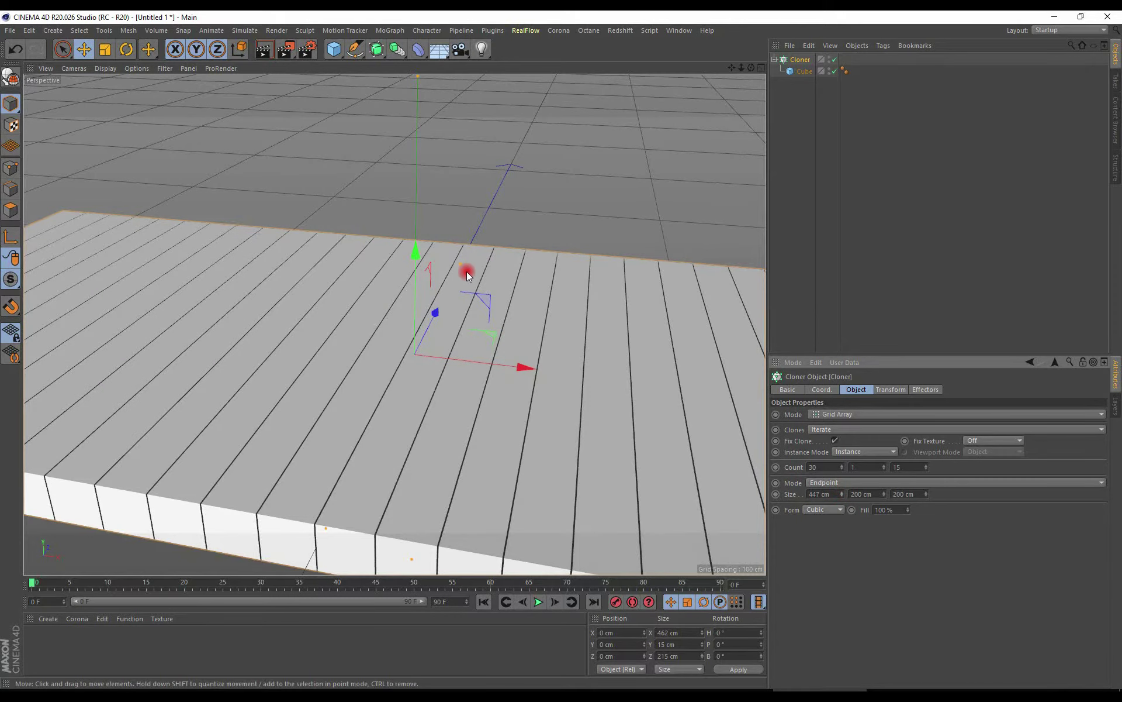
scroll(467, 271, "down", 5)
left_click_drag(466, 269, 615, 279, "alt")
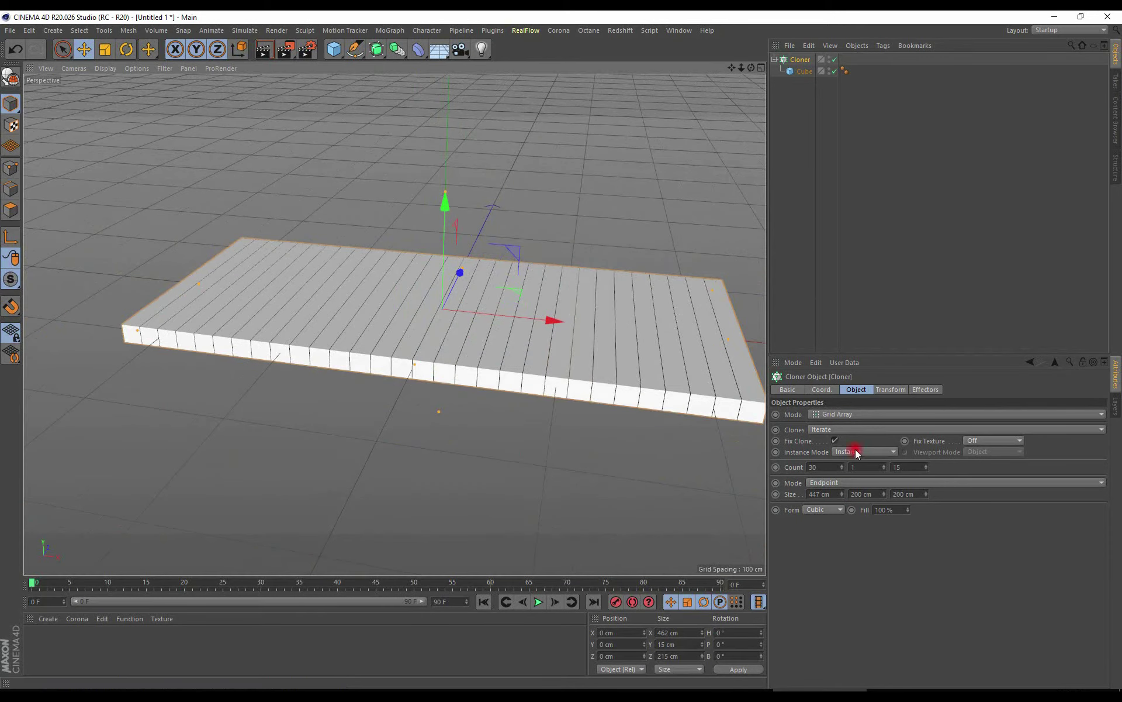
left_click_drag(927, 495, 842, 542)
Step: Set the grid's Size X and Size Z to 440 cm
left_click(836, 497)
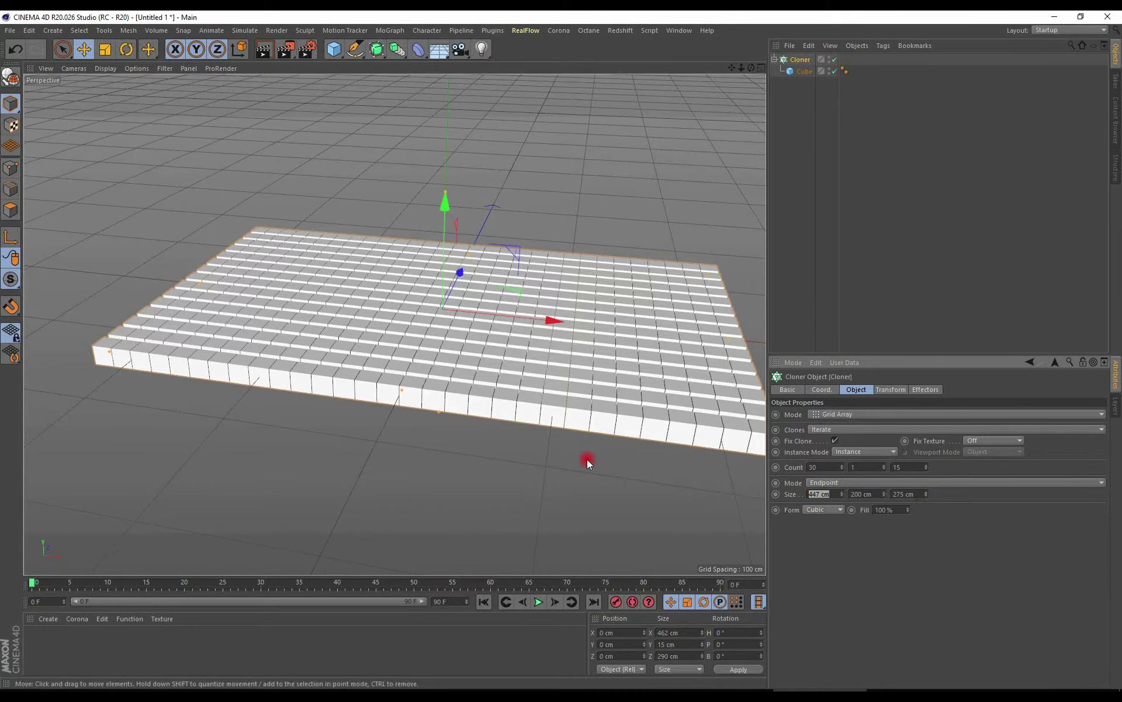
type("440")
key("Return")
type("15")
left_click(921, 492)
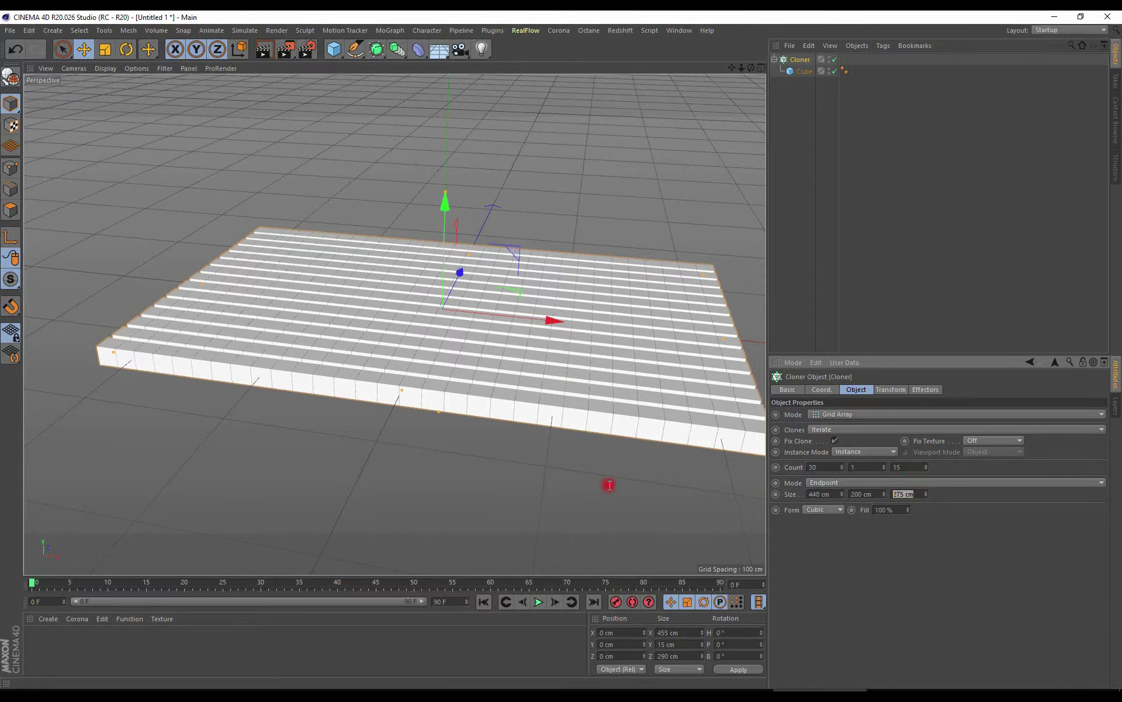
type("440")
key("Return")
mouse_move(420, 525)
left_mouse_down("alt")
mouse_move(370, 484)
mouse_move(576, 486)
mouse_move(405, 489)
mouse_move(381, 475)
mouse_move(563, 495)
mouse_move(554, 508)
left_mouse_up("alt")
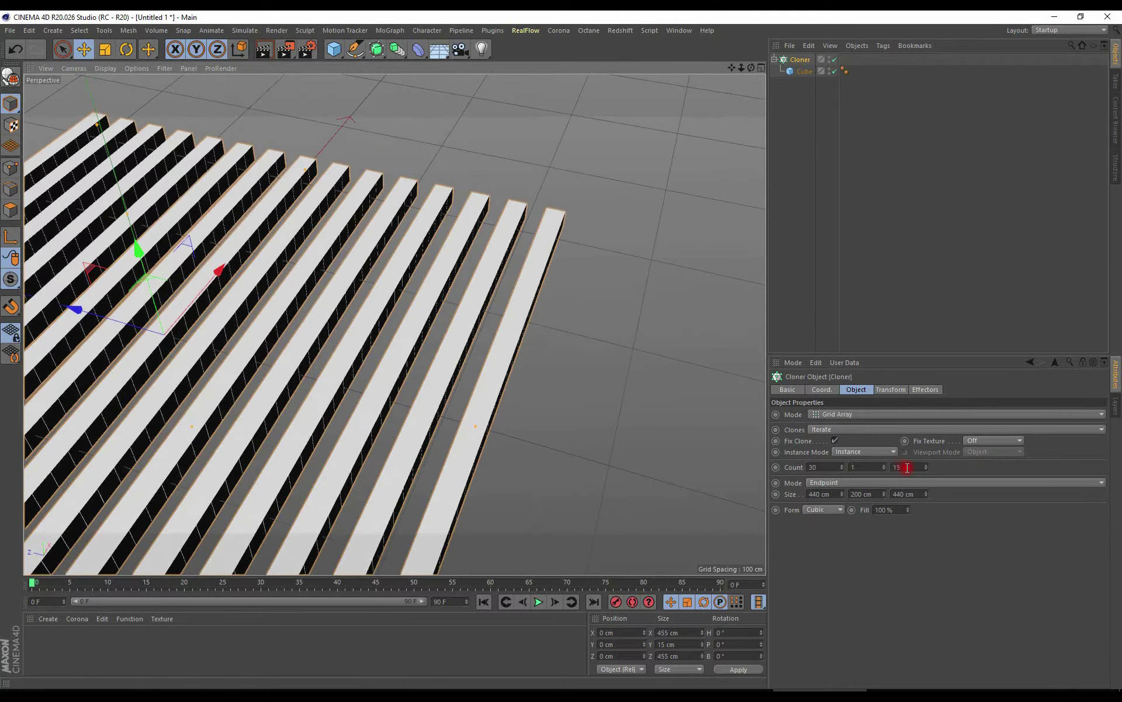
Step: Set 30 clones in depth so the cubes merge into one continuous slab
left_click(907, 467)
type("30")
key("Return")
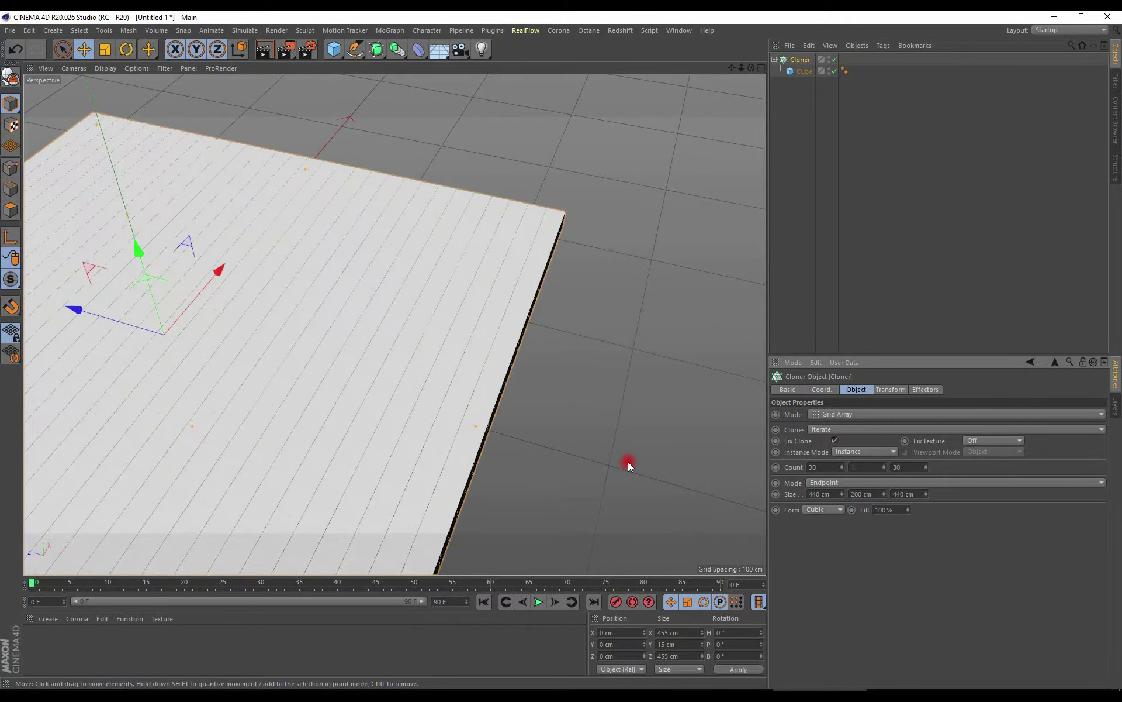
mouse_move(472, 408)
left_mouse_down("alt")
mouse_move(296, 338)
mouse_move(205, 276)
mouse_move(243, 281)
mouse_move(394, 369)
mouse_move(323, 384)
left_mouse_up("alt")
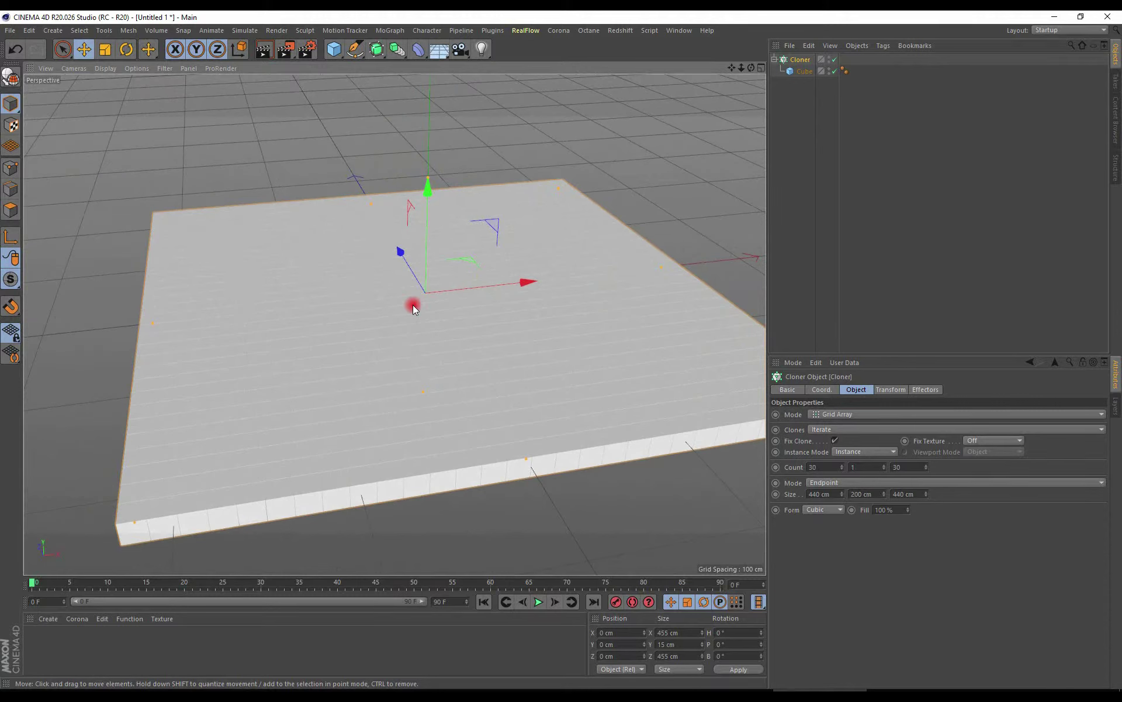
left_click(796, 60)
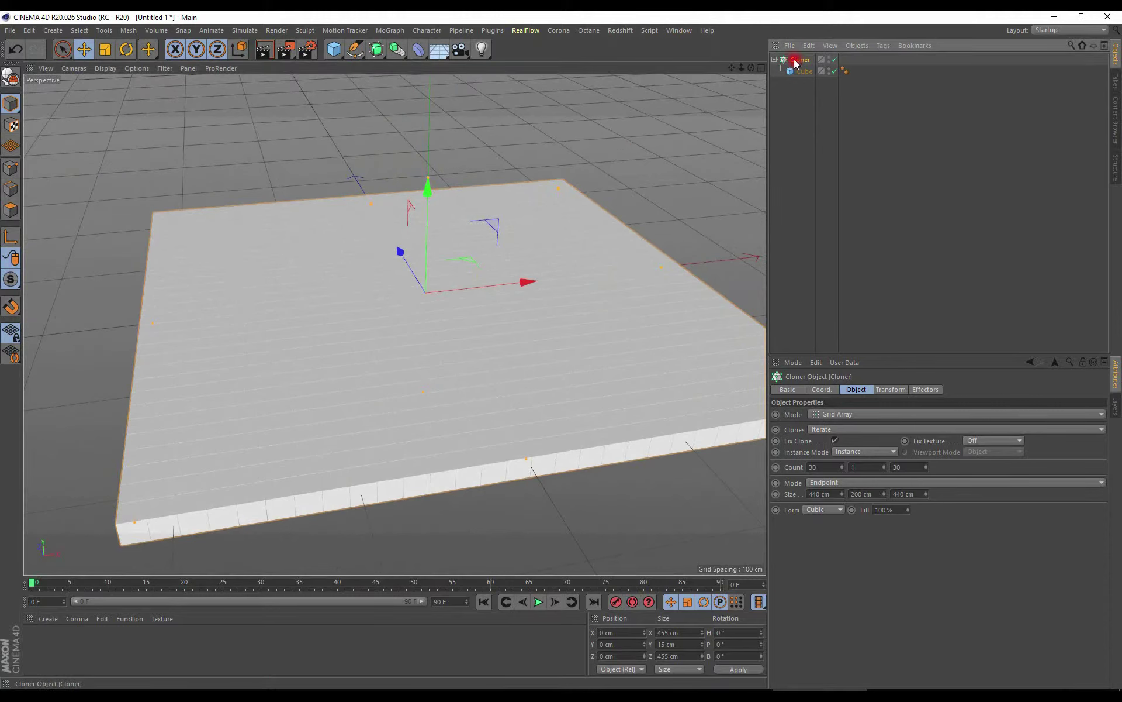
Step: Add a Sound effector to the cloner
left_click(523, 45)
left_click(390, 30)
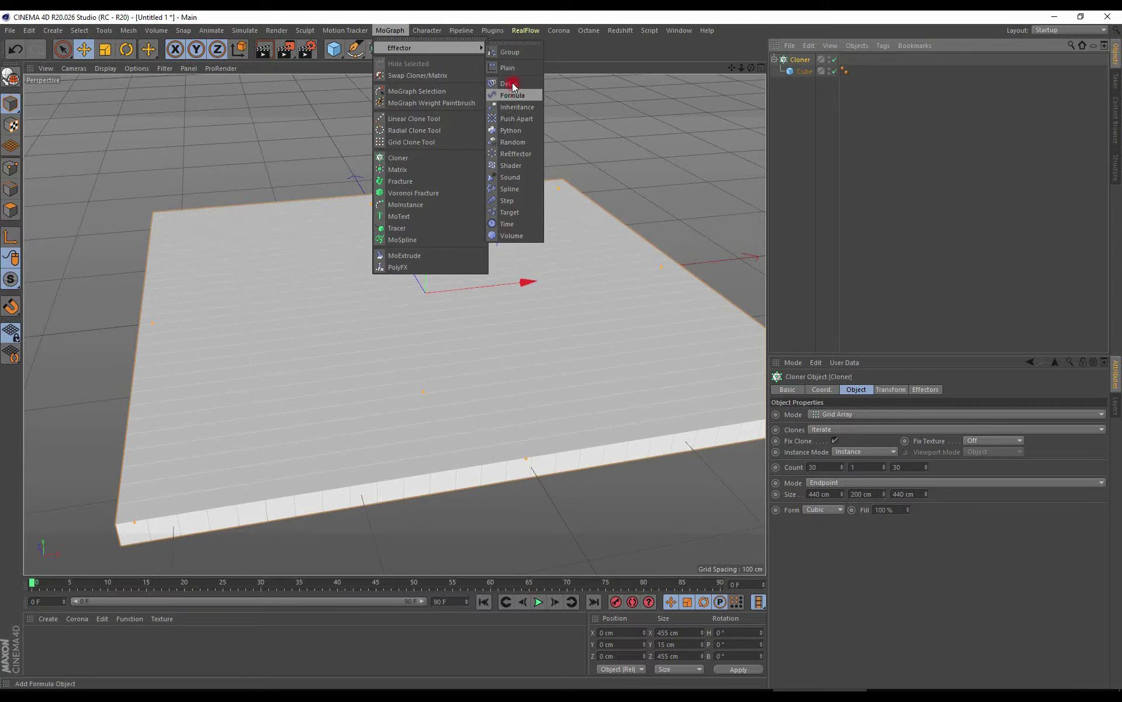
left_click(512, 177)
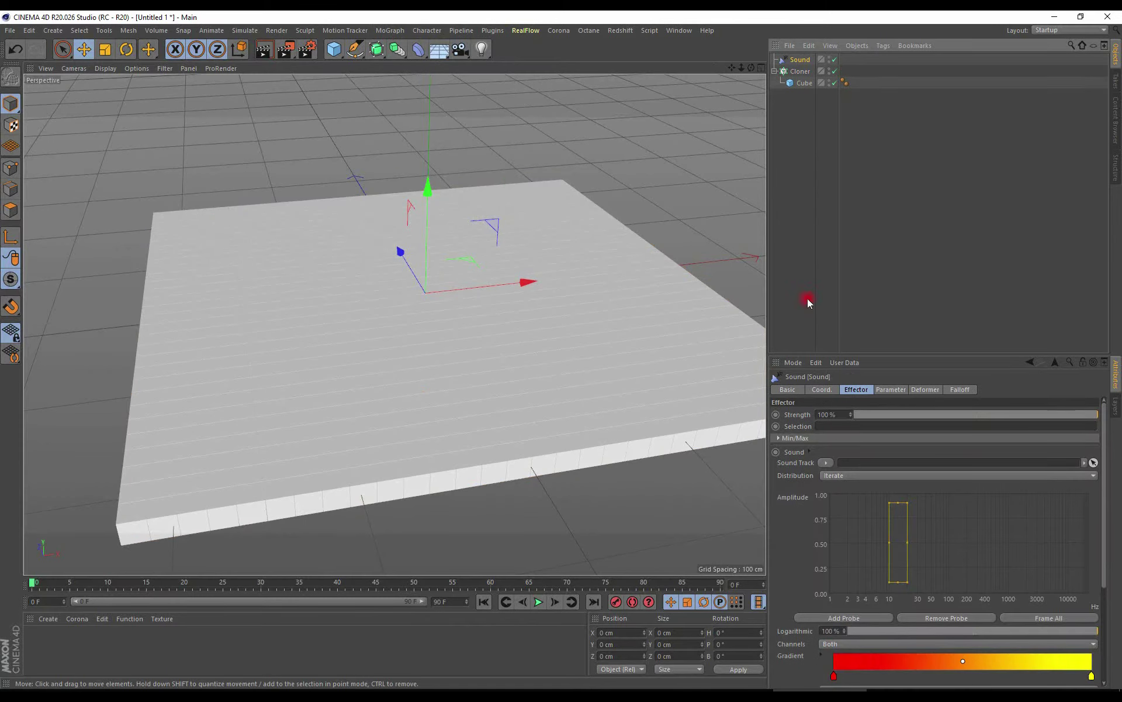
Step: Load 18-OFFICIAL-AUDIO-YouTube.mp3 from the Cinema sample folder as the Sound Track
left_click(1094, 463)
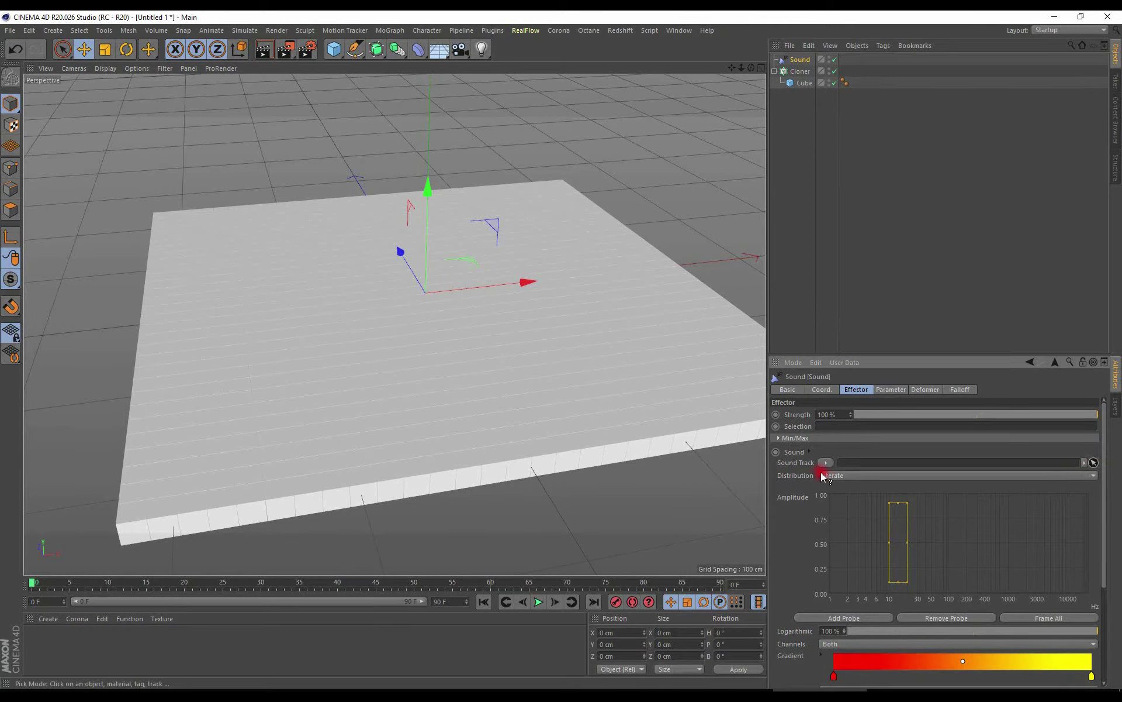
right_click(1085, 464)
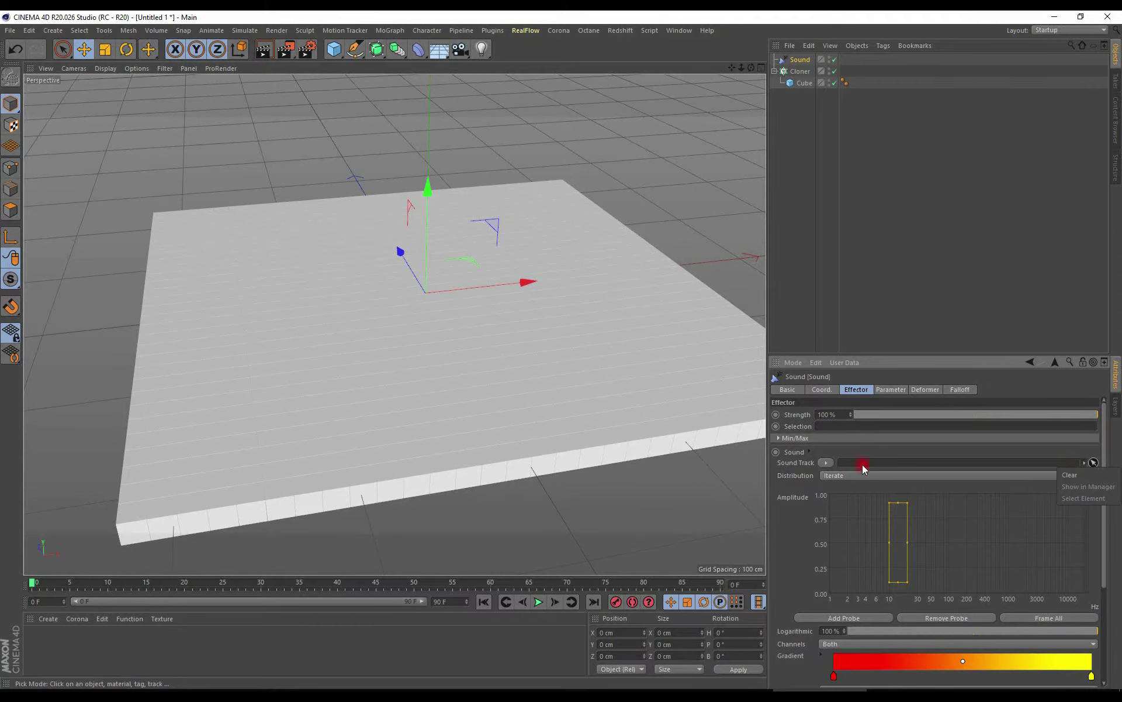
left_click(842, 460)
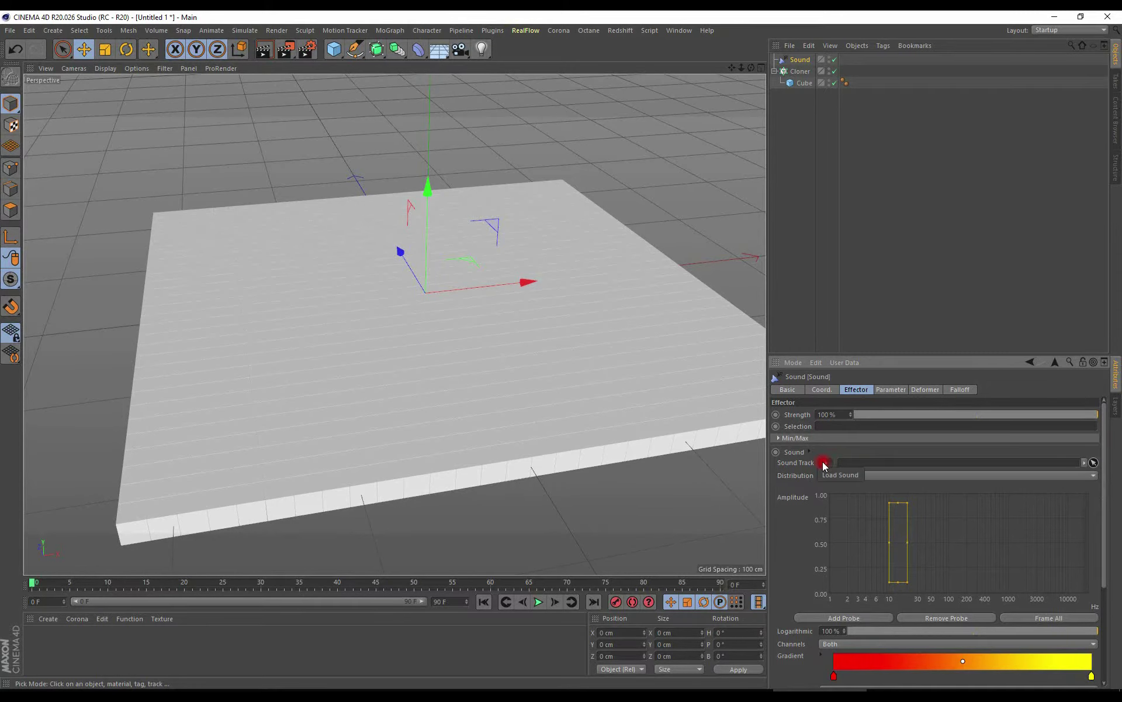
left_click(825, 463)
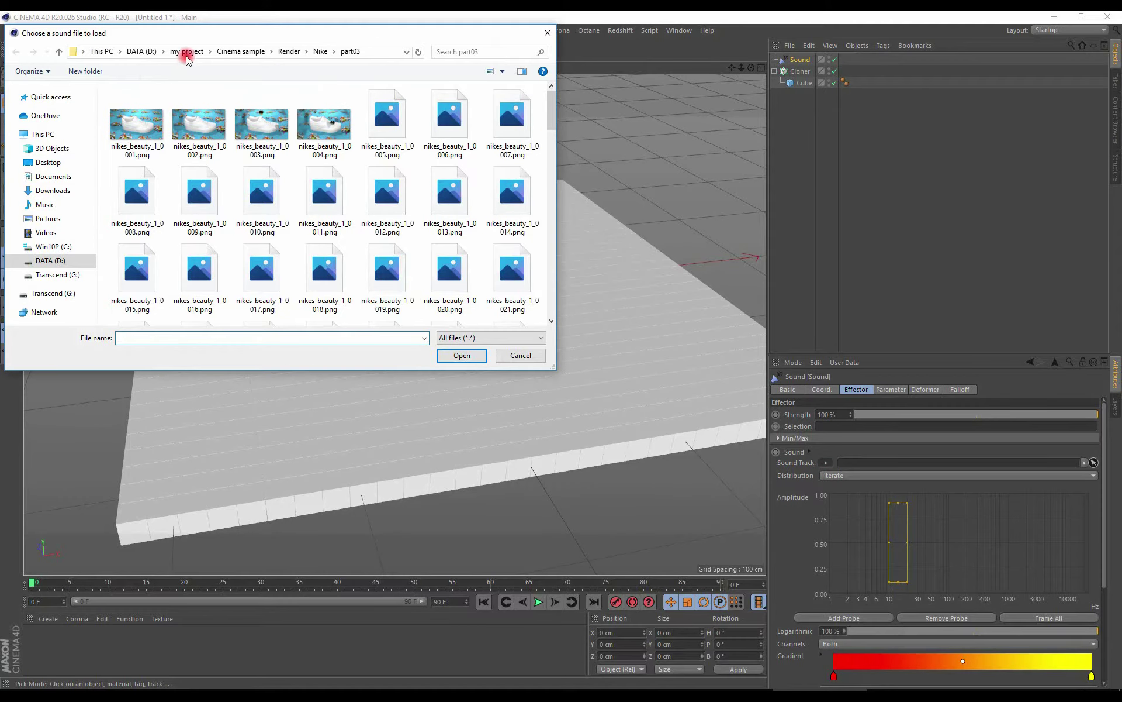
left_click(242, 52)
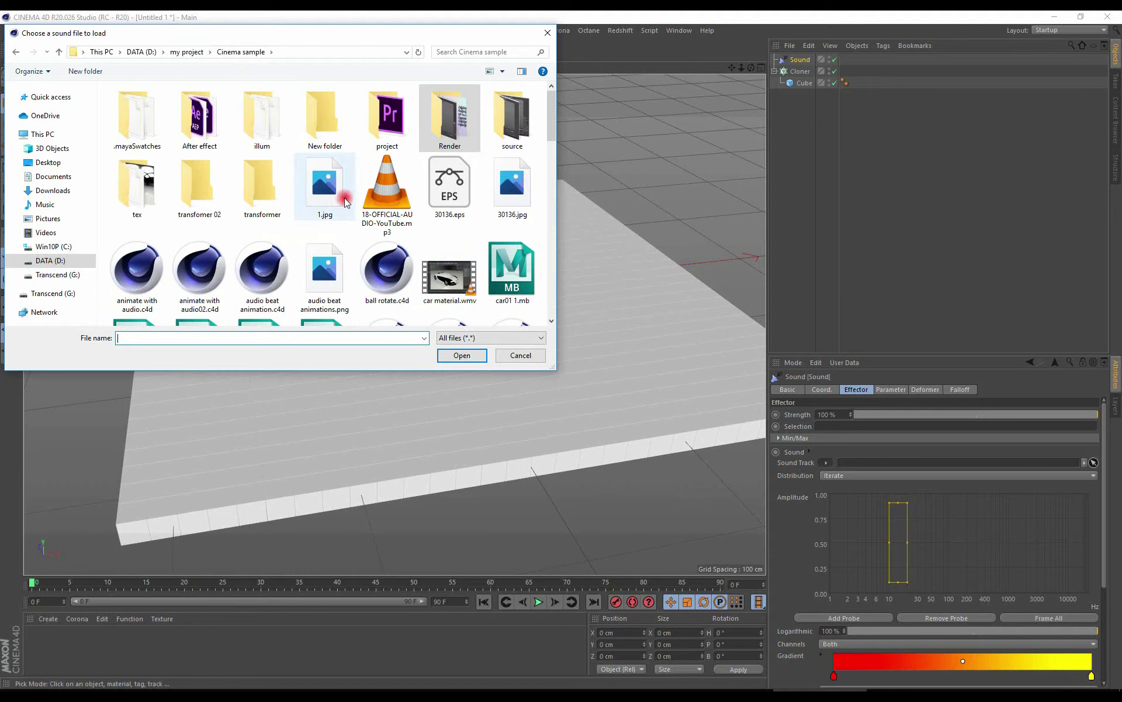
double_click(398, 184)
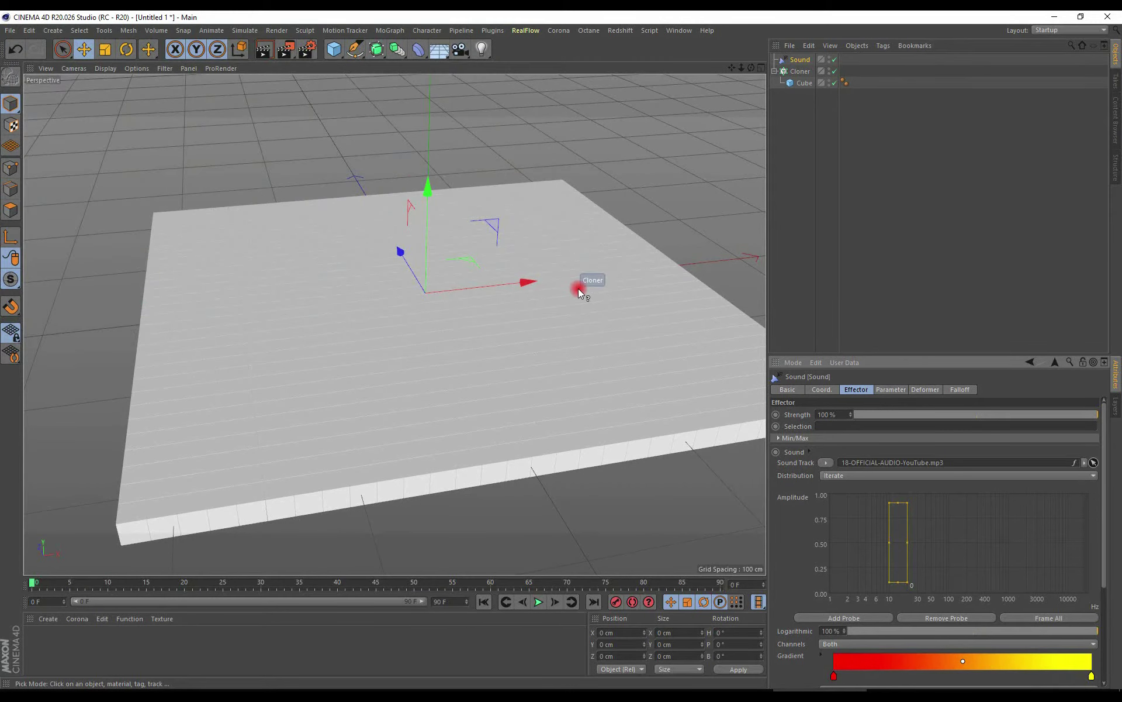
Step: Set the end frame to 5000, show the full range, and scrub to frame 2515
left_click(455, 602)
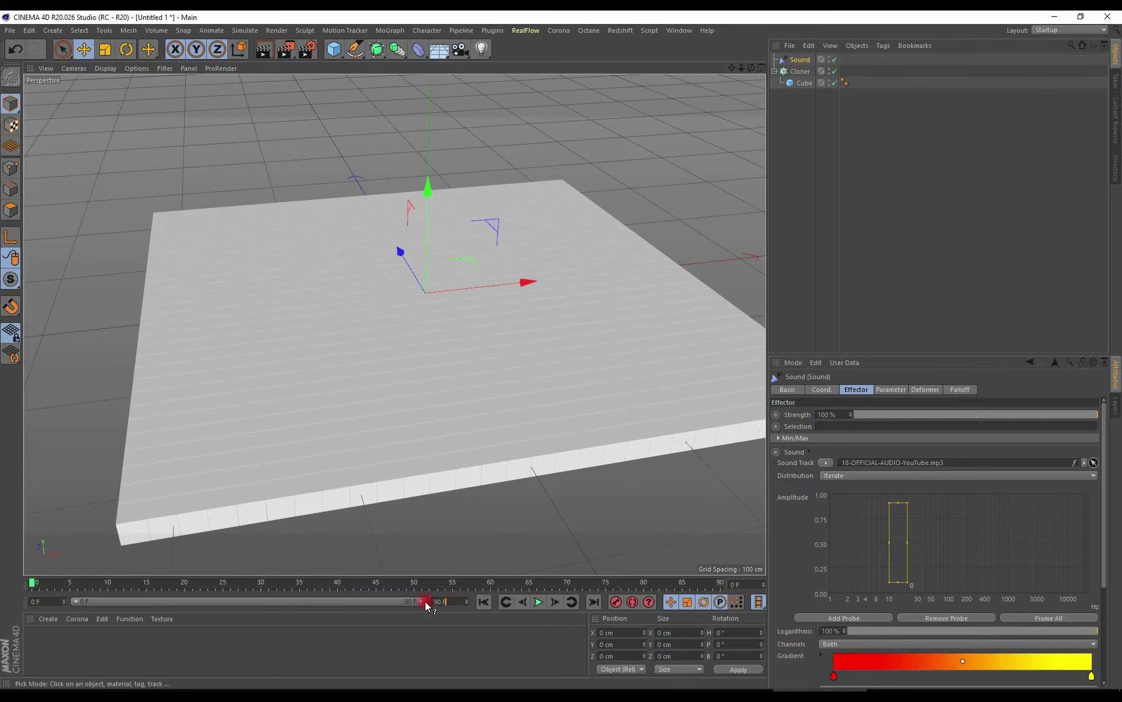
type("5000")
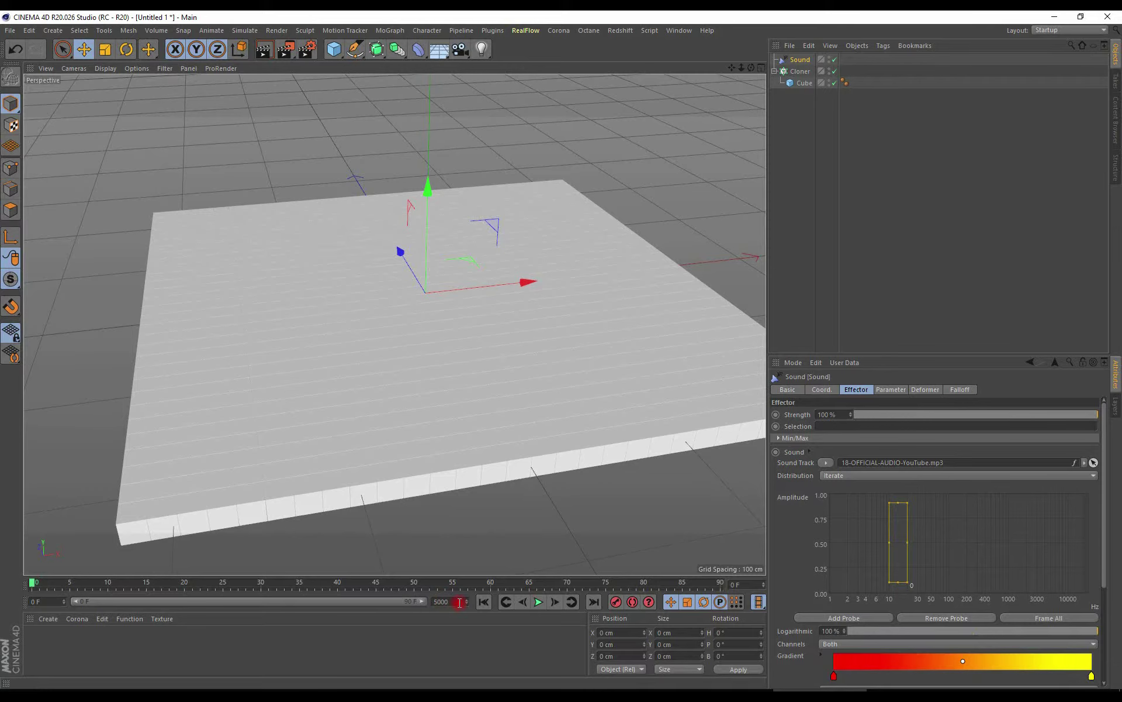
key("Return")
left_click(85, 603)
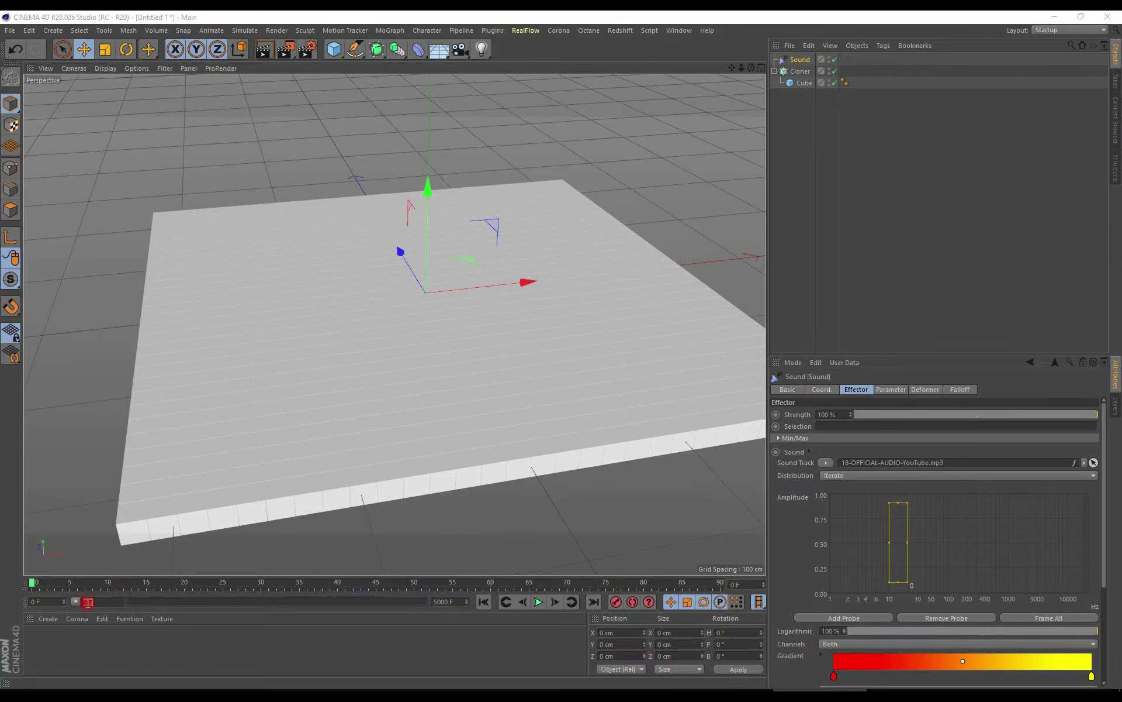
left_click(124, 597)
left_click_drag(94, 602, 454, 619)
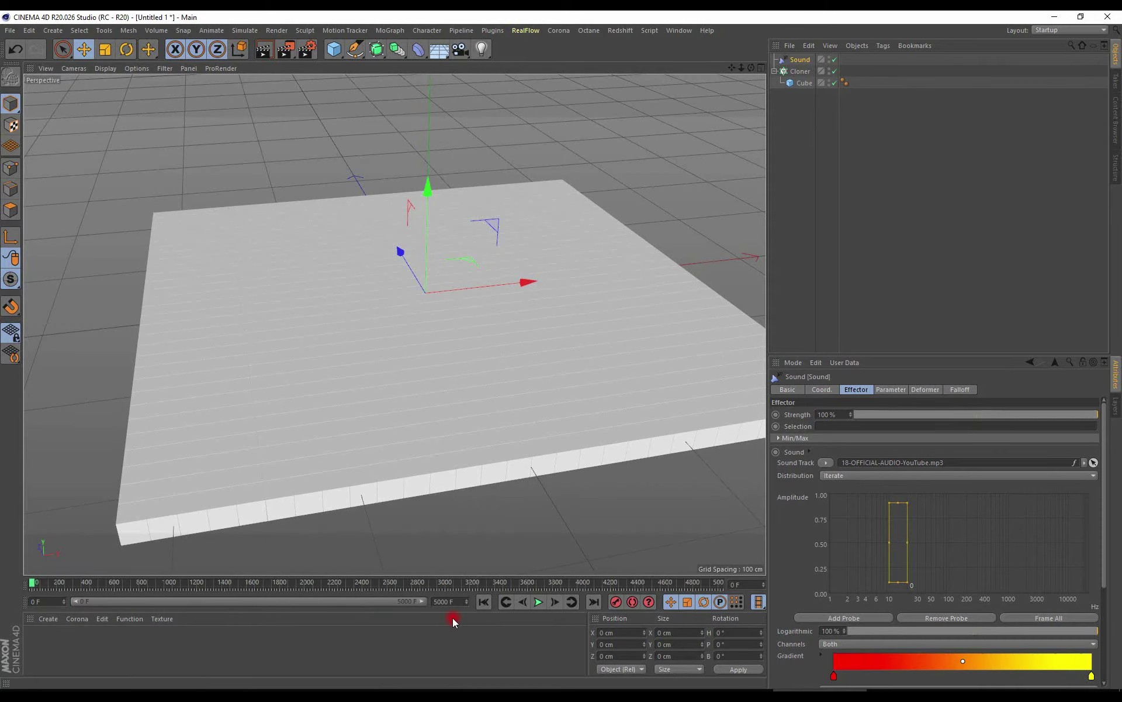
left_click(38, 584)
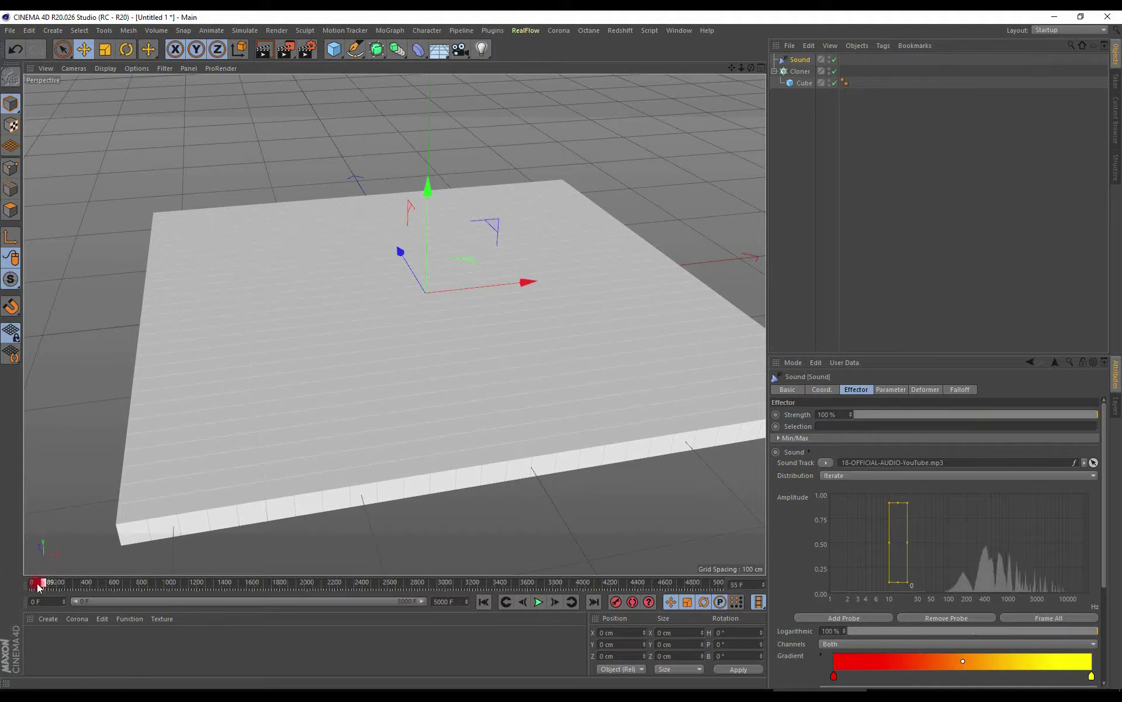
left_click_drag(37, 583, 385, 584)
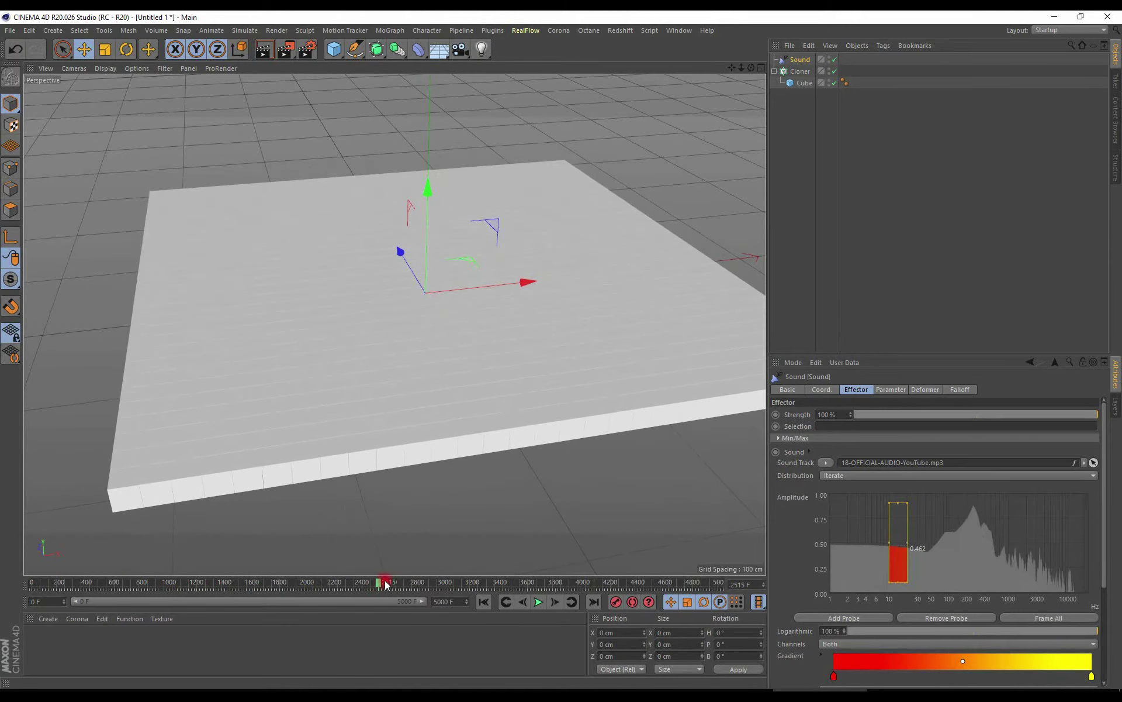
Step: Switch the Sound effector from Position to Scale with S.Y set to 1
left_click(898, 391)
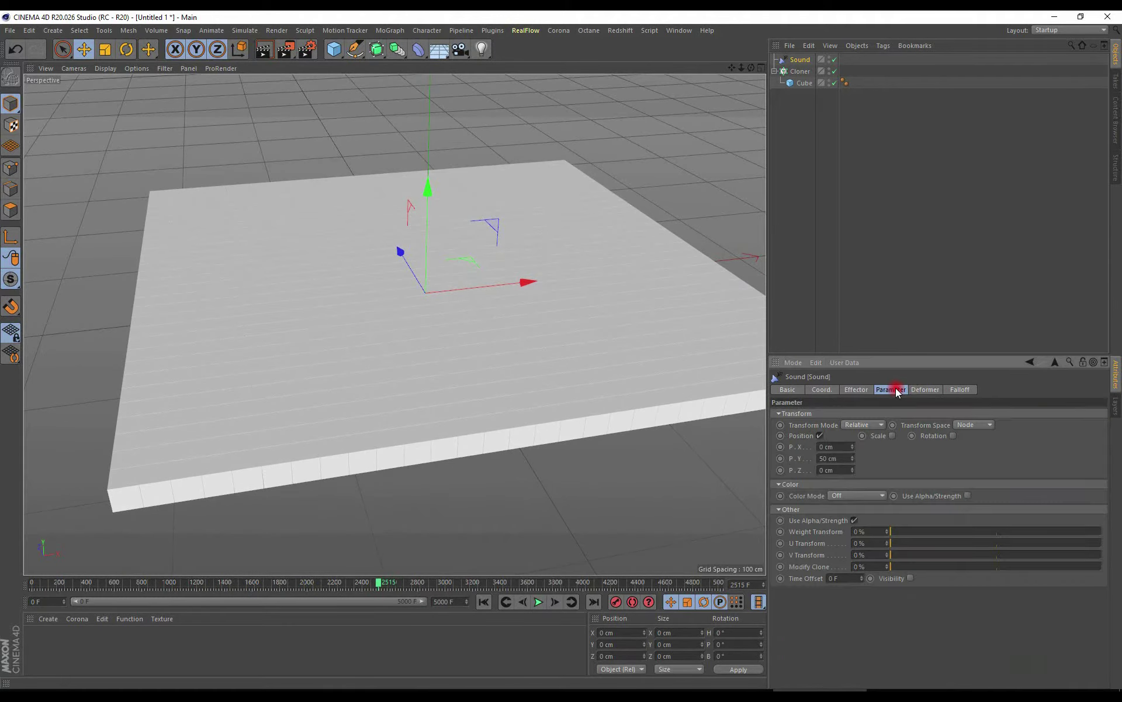
left_click(819, 435)
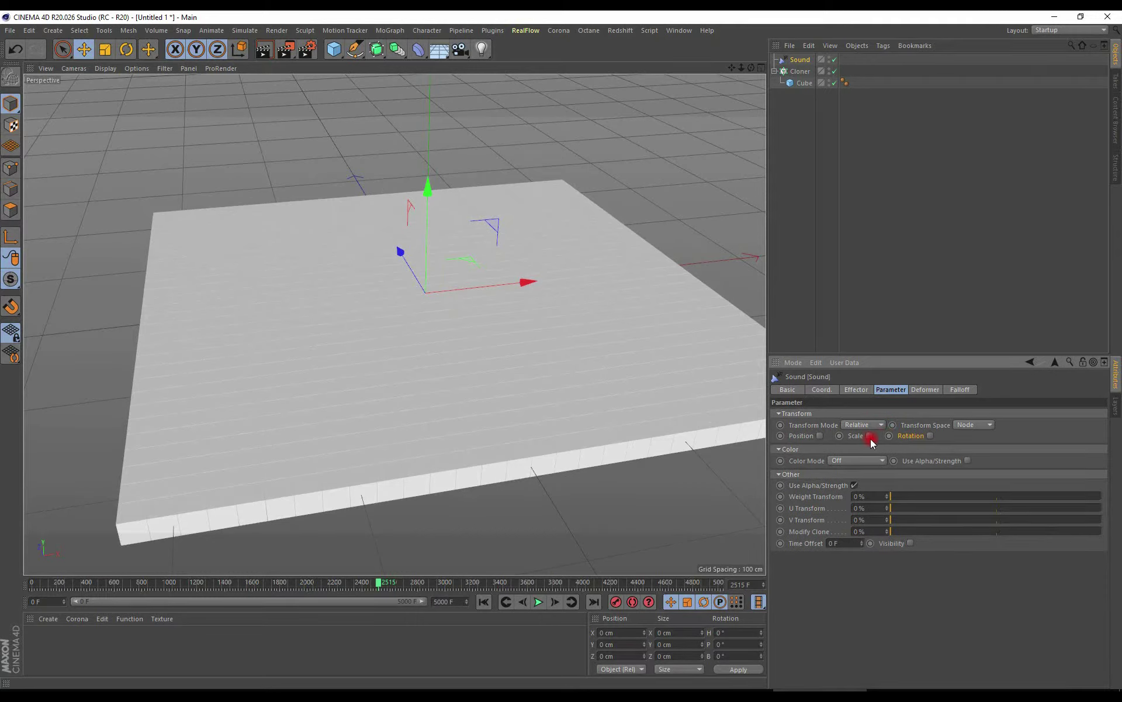
left_click(869, 436)
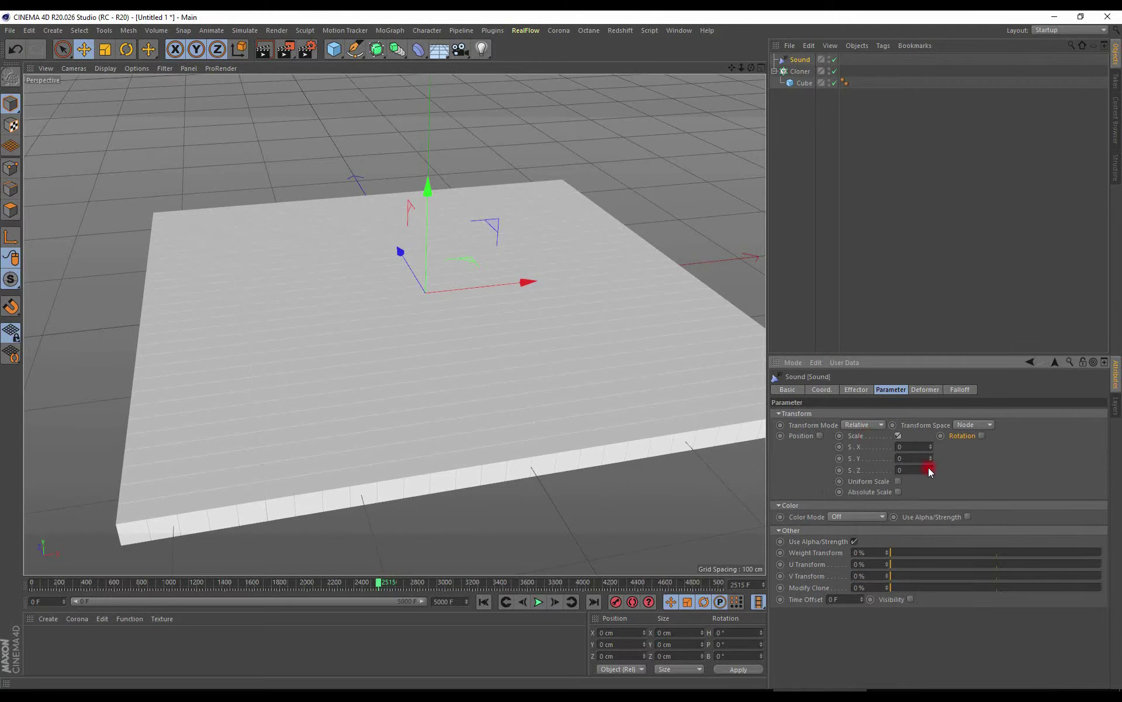
left_click_drag(931, 457, 935, 454)
double_click(919, 460)
type("1")
key("Return")
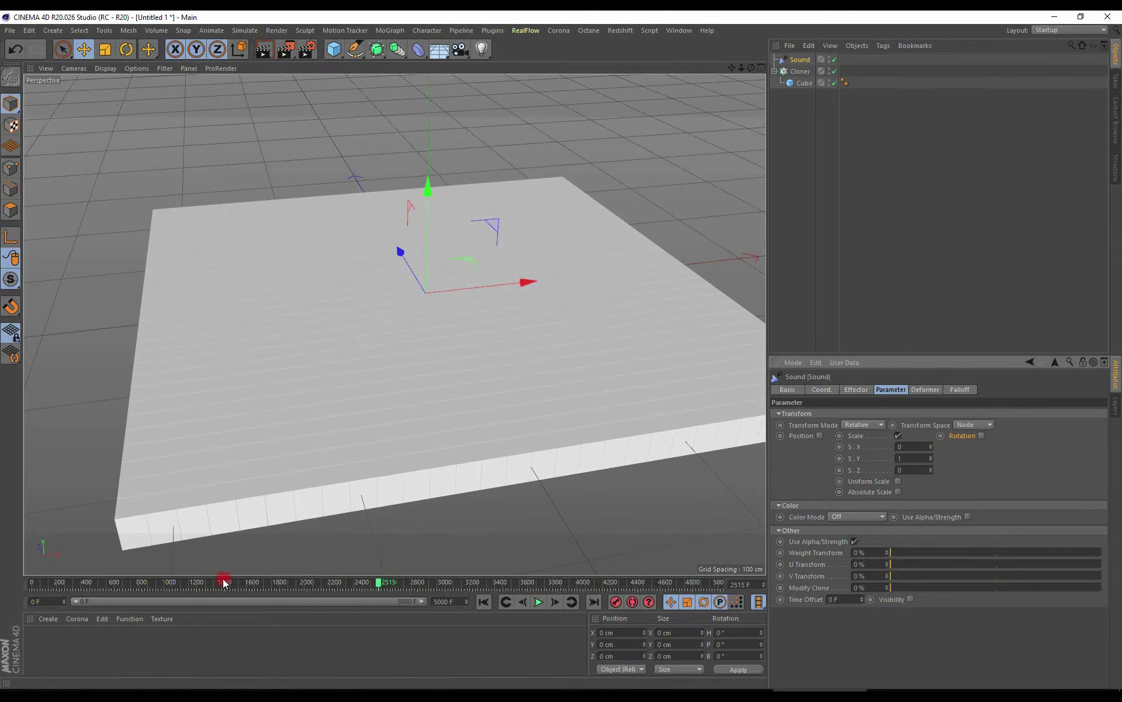
mouse_move(75, 583)
left_mouse_down()
mouse_move(306, 583)
mouse_move(200, 583)
left_mouse_up()
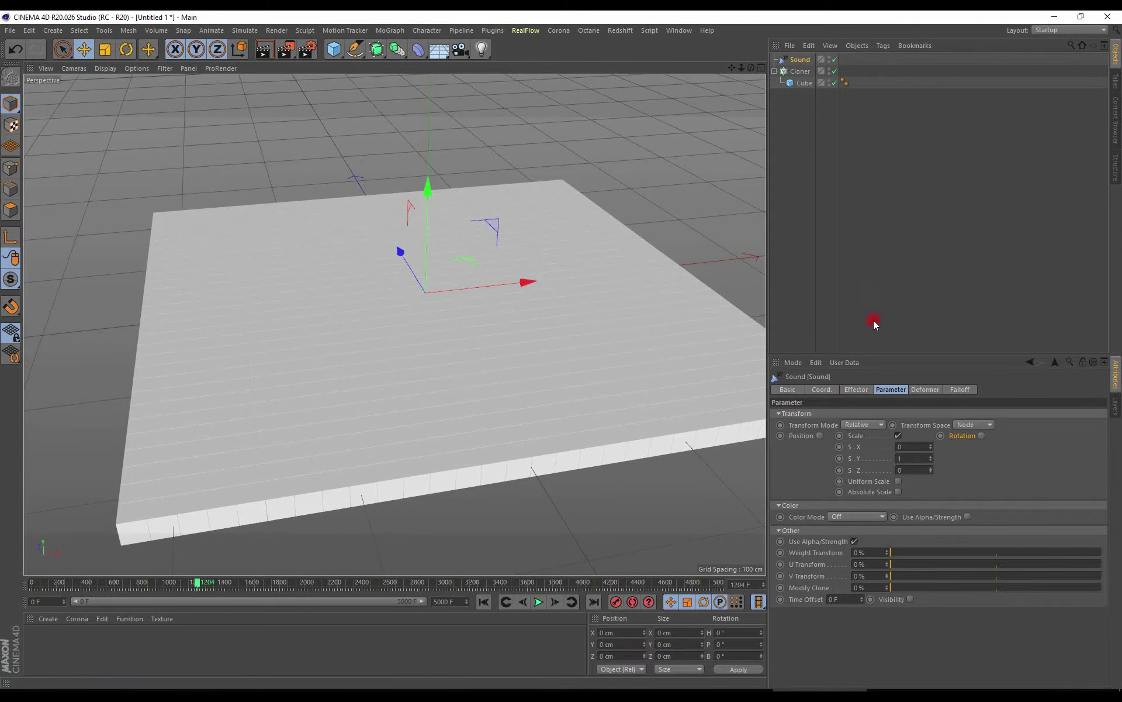
left_click(855, 388)
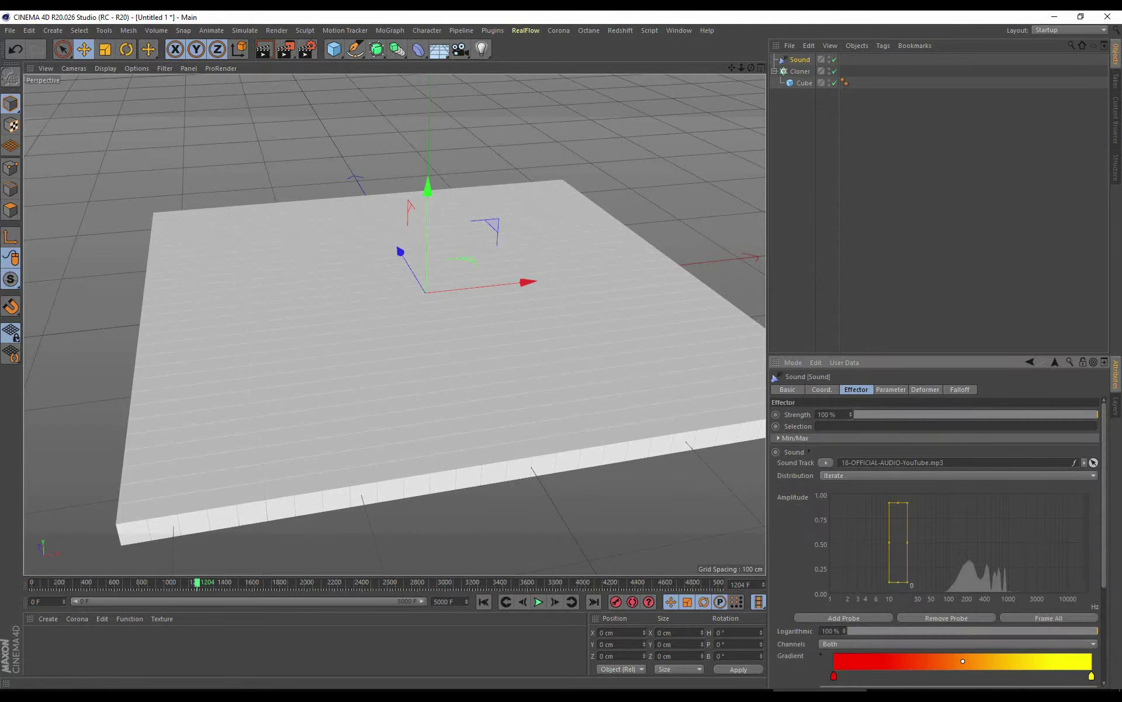
Step: Give the sound probe Decay 50% and Strength 149%, then replay from frame 0
left_click_drag(1107, 494, 1104, 591)
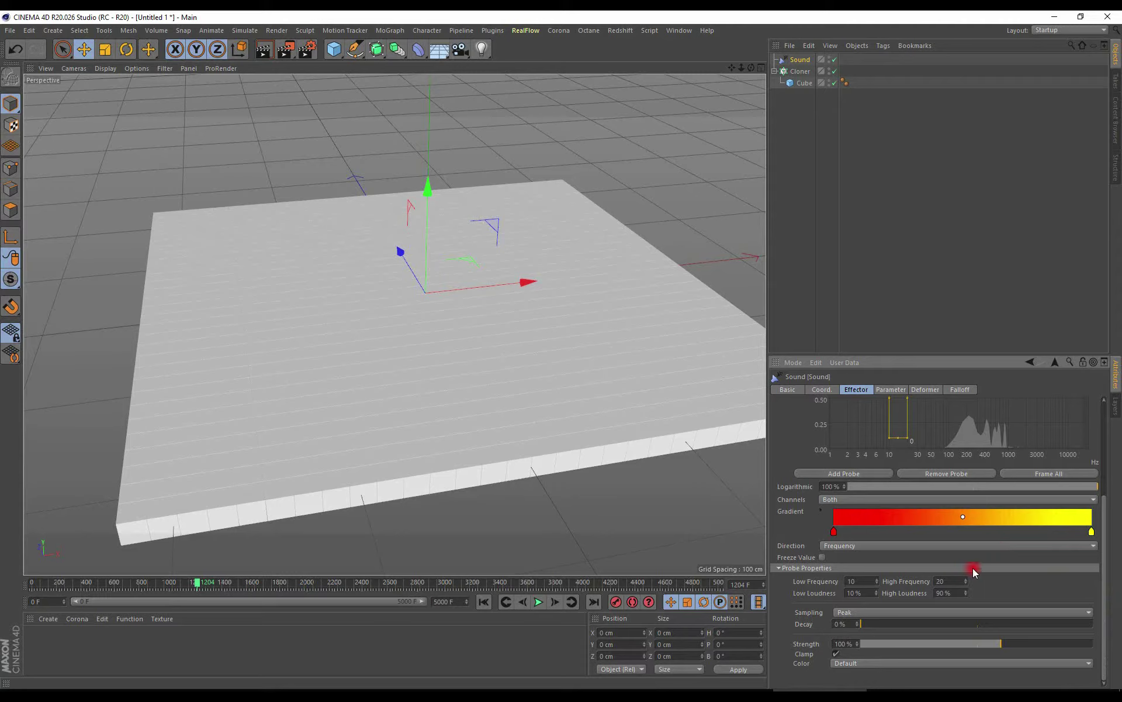
left_click_drag(871, 623, 947, 623)
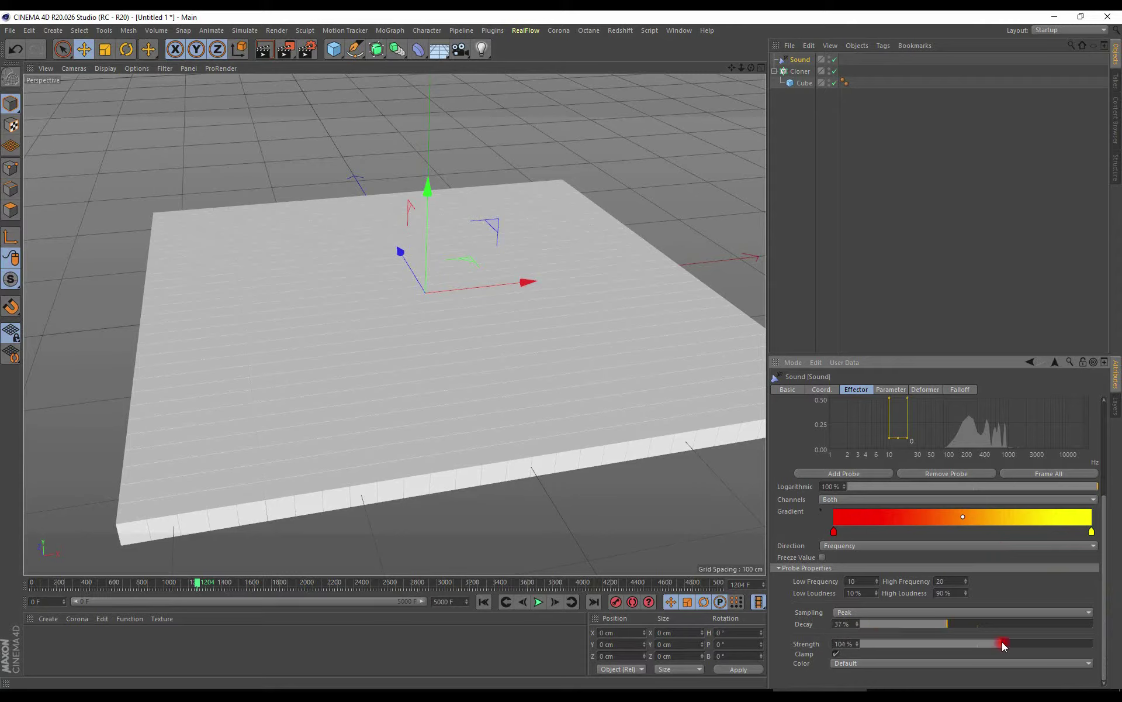
left_click_drag(1002, 644, 1032, 644)
left_click_drag(1018, 643, 1014, 644)
left_click(516, 602)
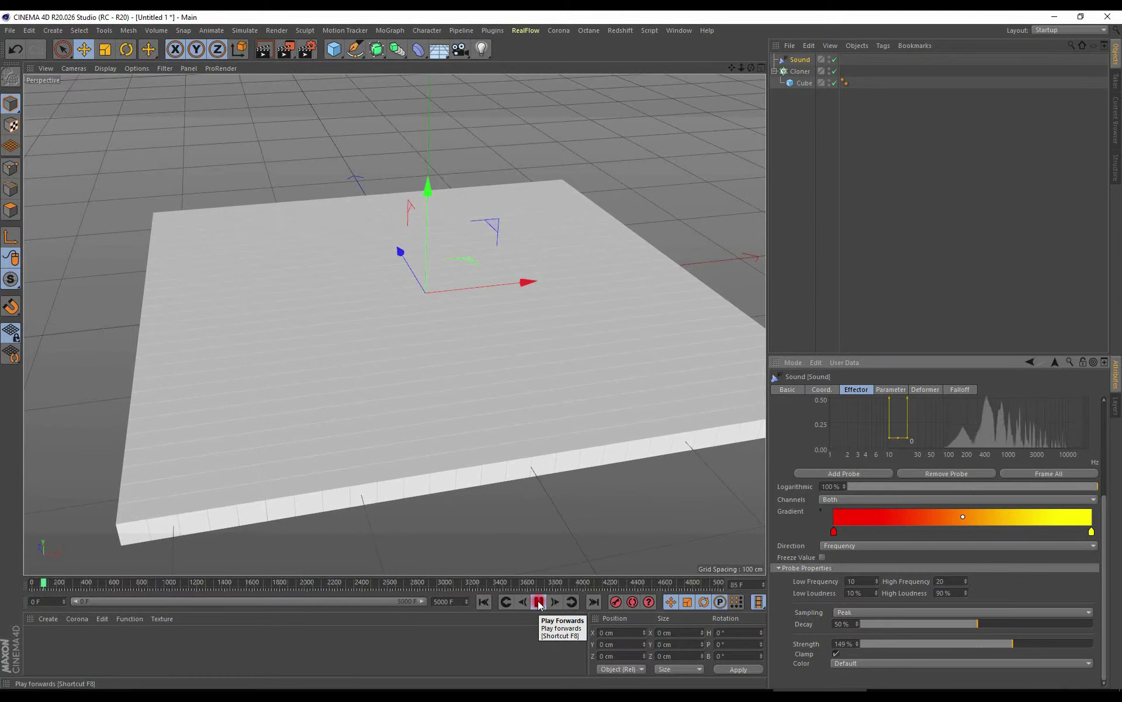
left_click(539, 602)
Step: Add a Random effector to the Cloner
left_click(354, 325)
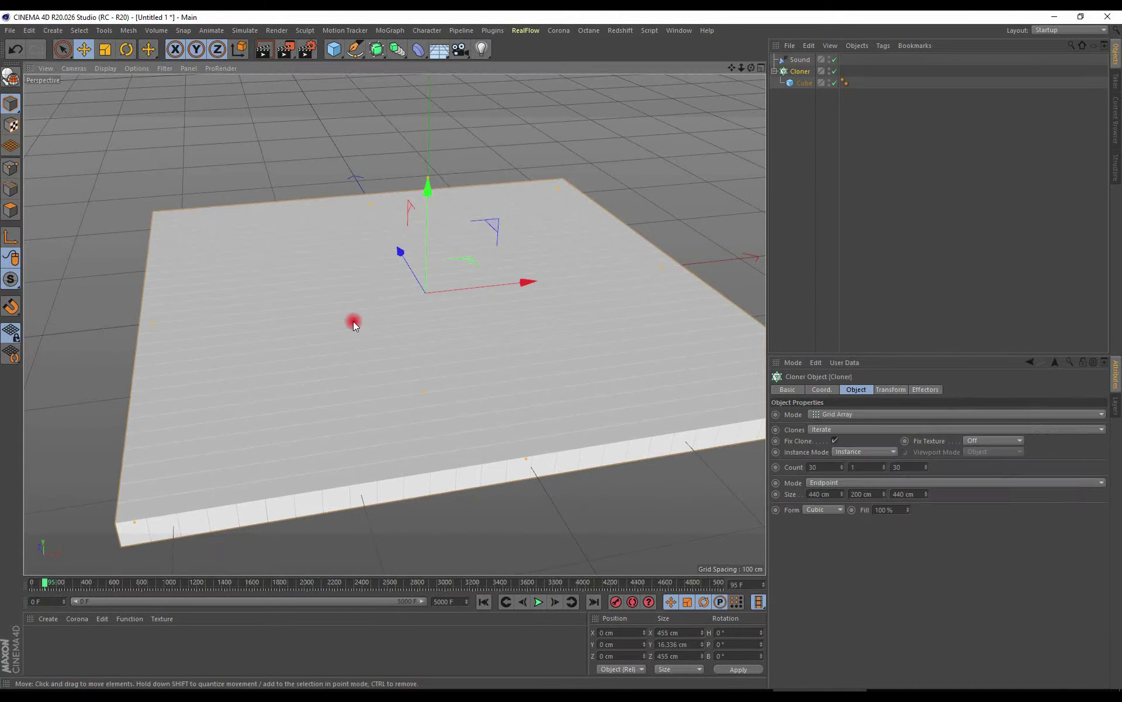
scroll(354, 325, "down", 1)
left_click(799, 71)
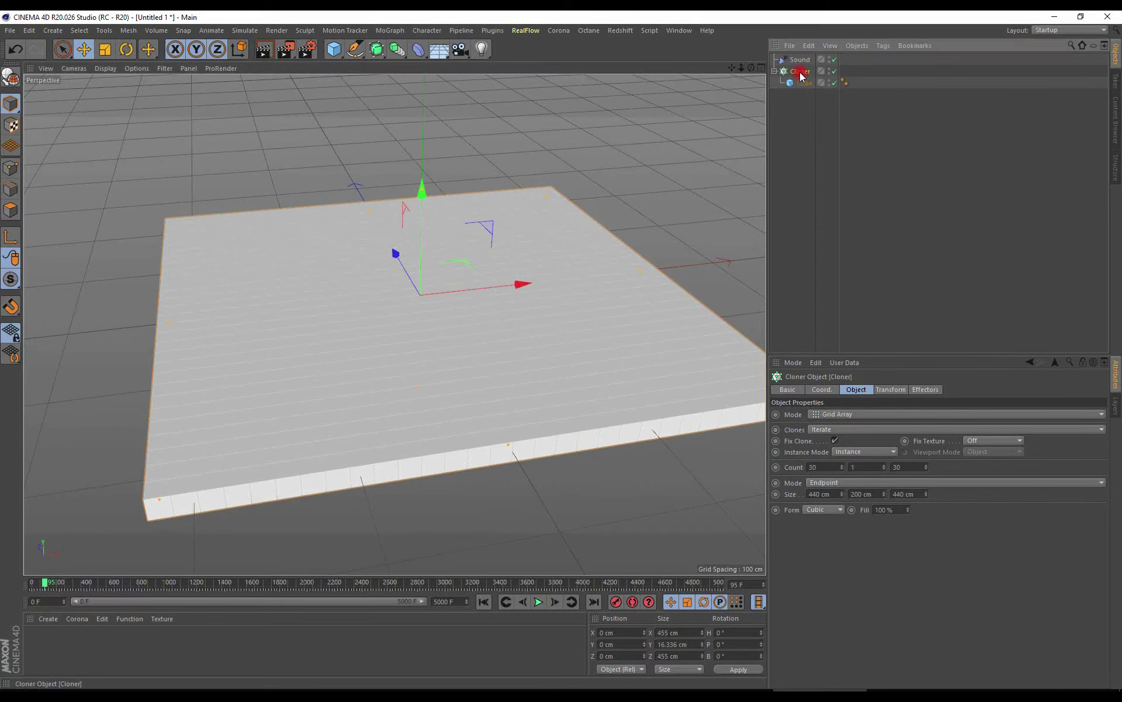
left_click(390, 32)
mouse_move(429, 47)
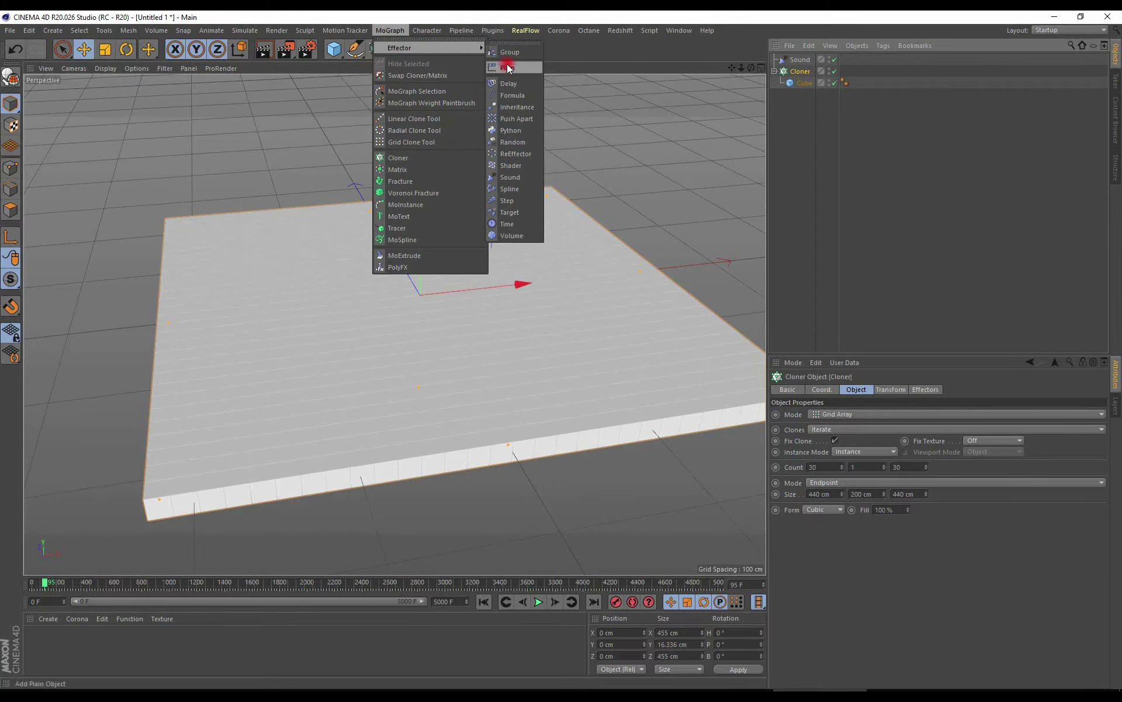
left_click(520, 148)
Step: Make the Random effector vary only scale, S.Y 4.97, with Absolute Scale on
left_click(891, 391)
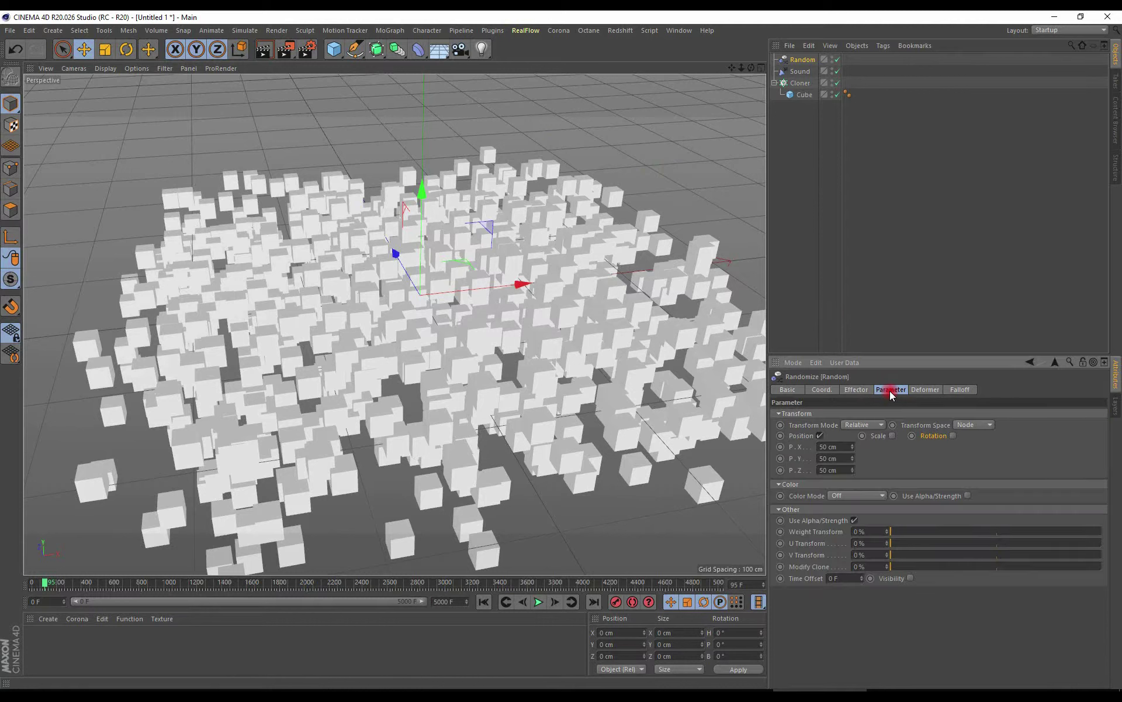
left_click(819, 436)
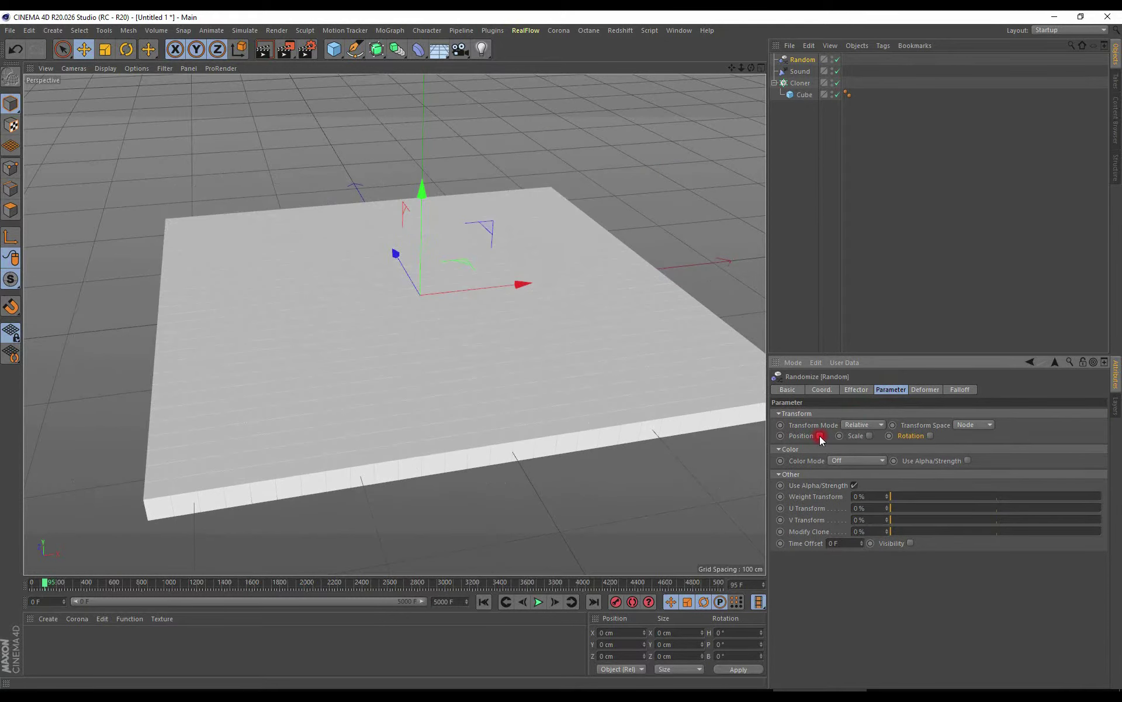
left_click(868, 436)
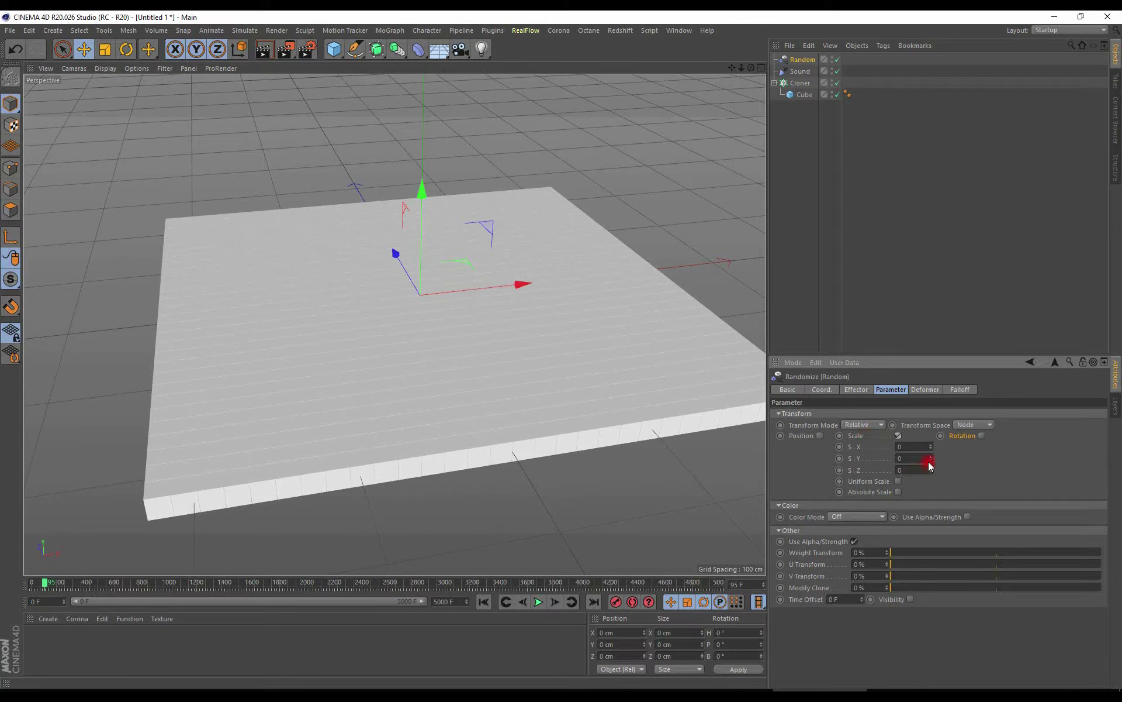
left_click_drag(929, 462, 914, 532)
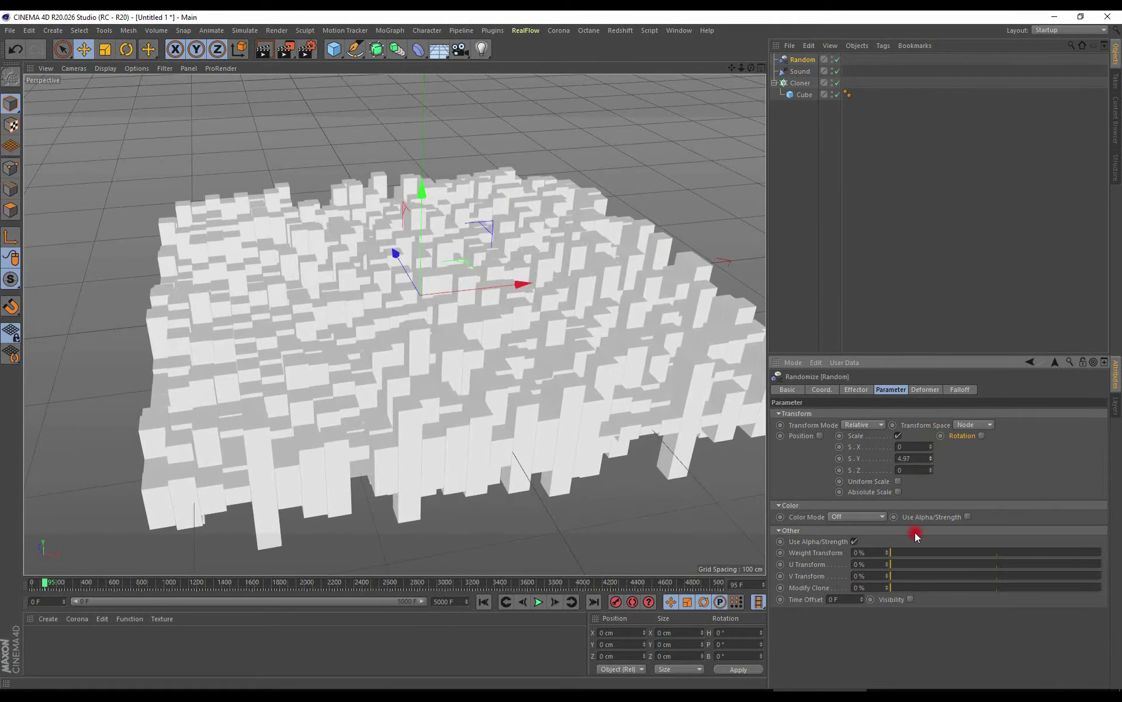
left_click(898, 491)
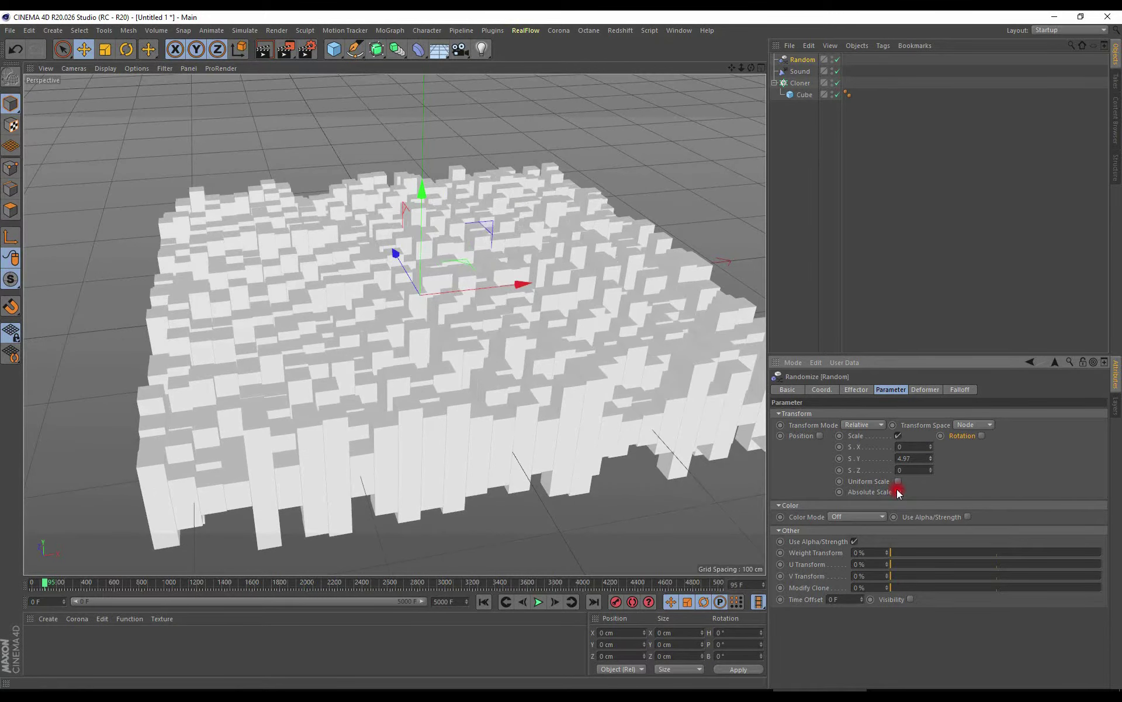
mouse_move(423, 425)
left_mouse_down("alt")
mouse_move(306, 338)
mouse_move(310, 402)
mouse_move(357, 401)
left_mouse_up("alt")
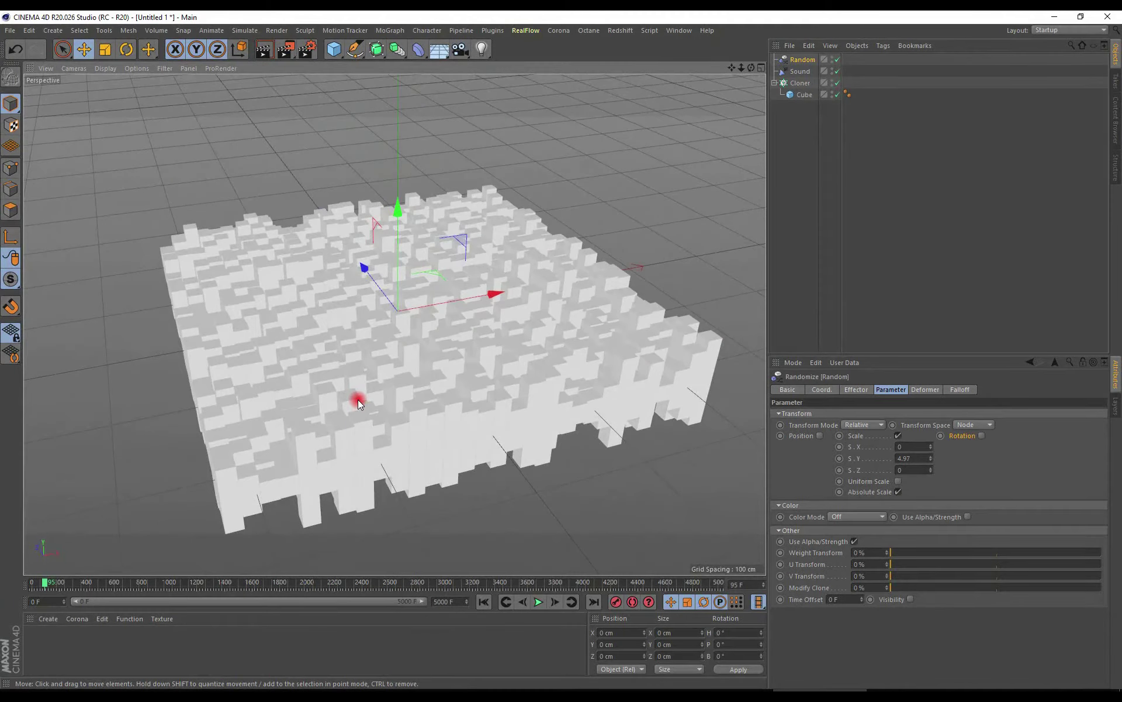
left_click(801, 71)
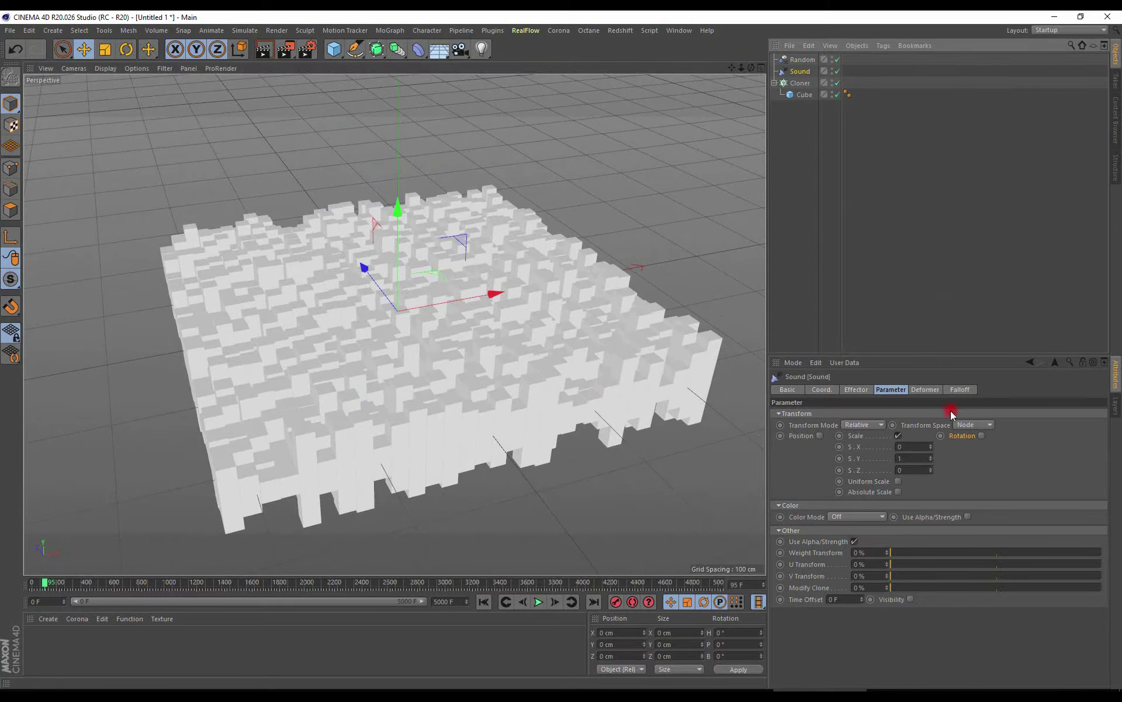
Step: Enable Absolute Scale on the Sound effector and view the grid from higher up
left_click(898, 493)
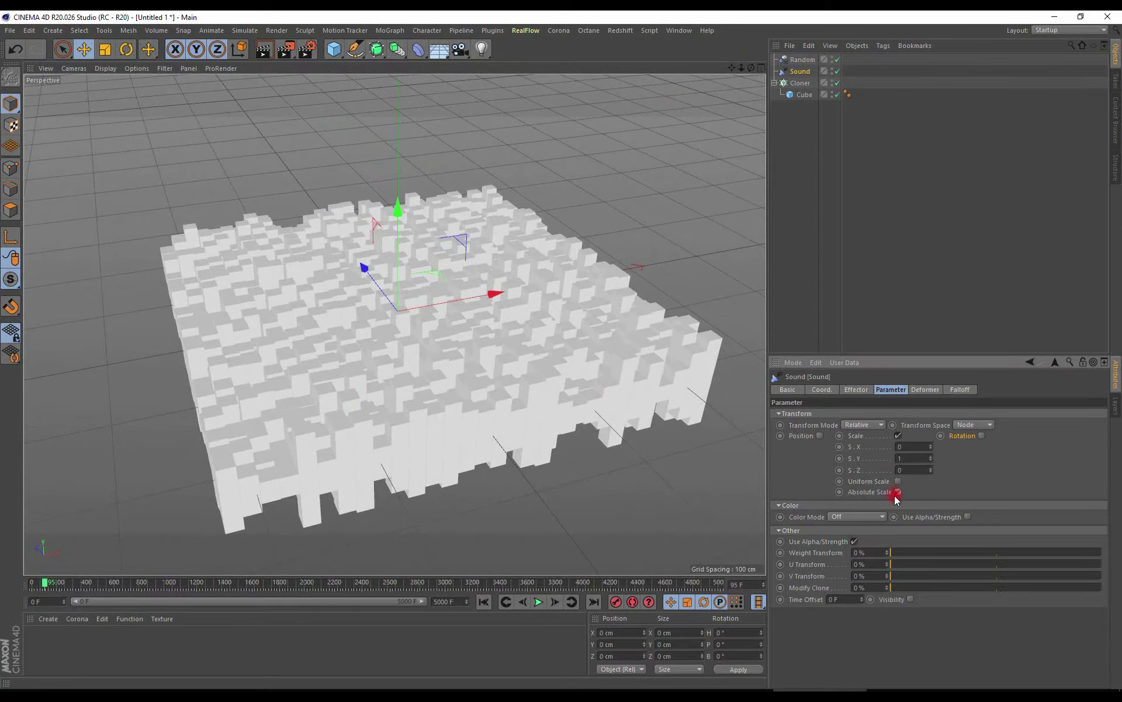
mouse_move(434, 403)
left_mouse_down("alt")
mouse_move(444, 429)
mouse_move(541, 338)
mouse_move(377, 353)
mouse_move(467, 360)
mouse_move(404, 412)
mouse_move(514, 398)
mouse_move(478, 398)
mouse_move(443, 436)
mouse_move(415, 405)
mouse_move(445, 363)
left_mouse_up("alt")
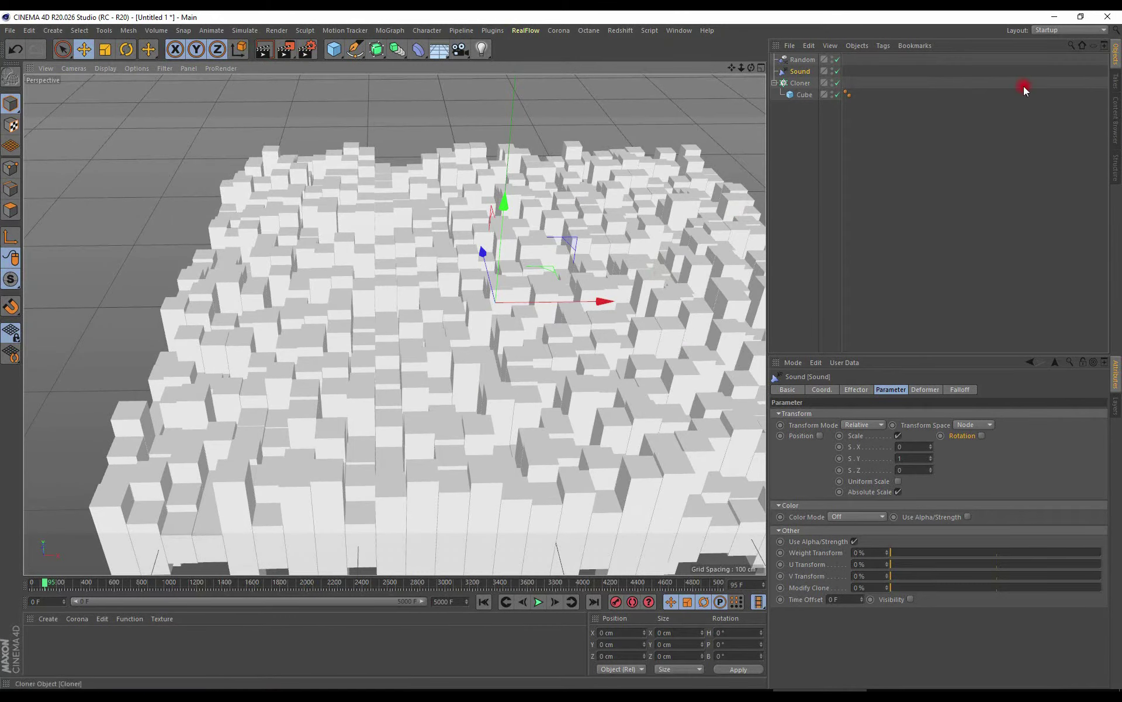
left_click(802, 59)
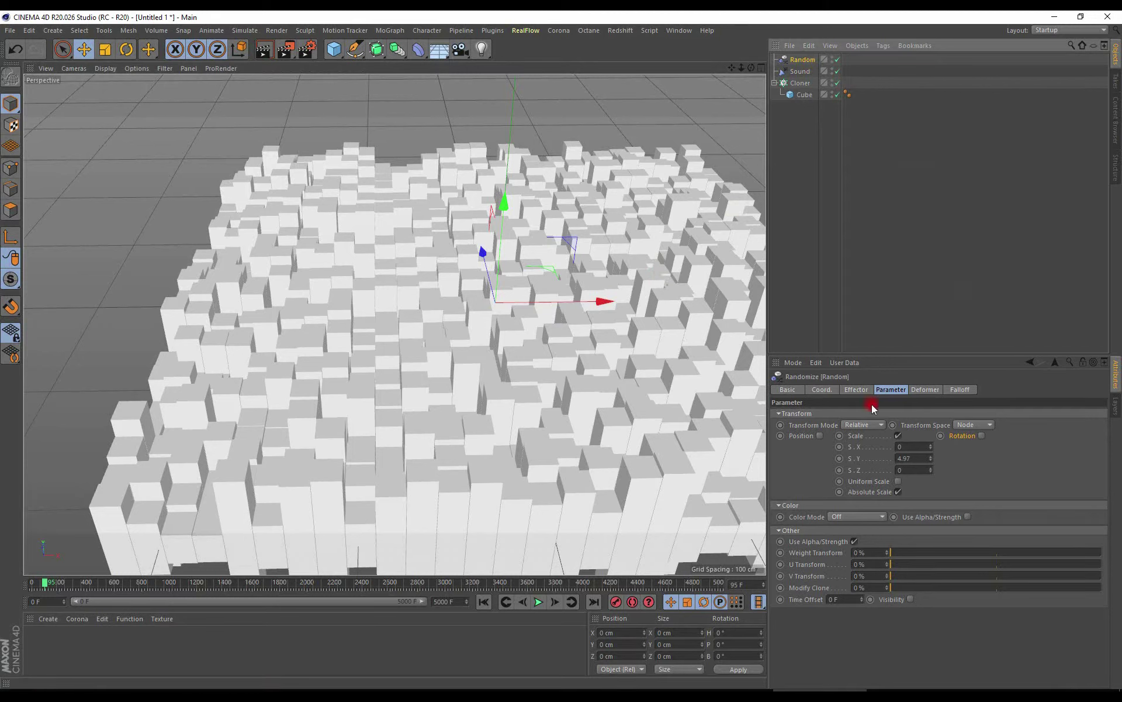
Step: Set the Random effector to Noise mode with 1% Animation Speed and play from the start
left_click(853, 389)
left_click(863, 453)
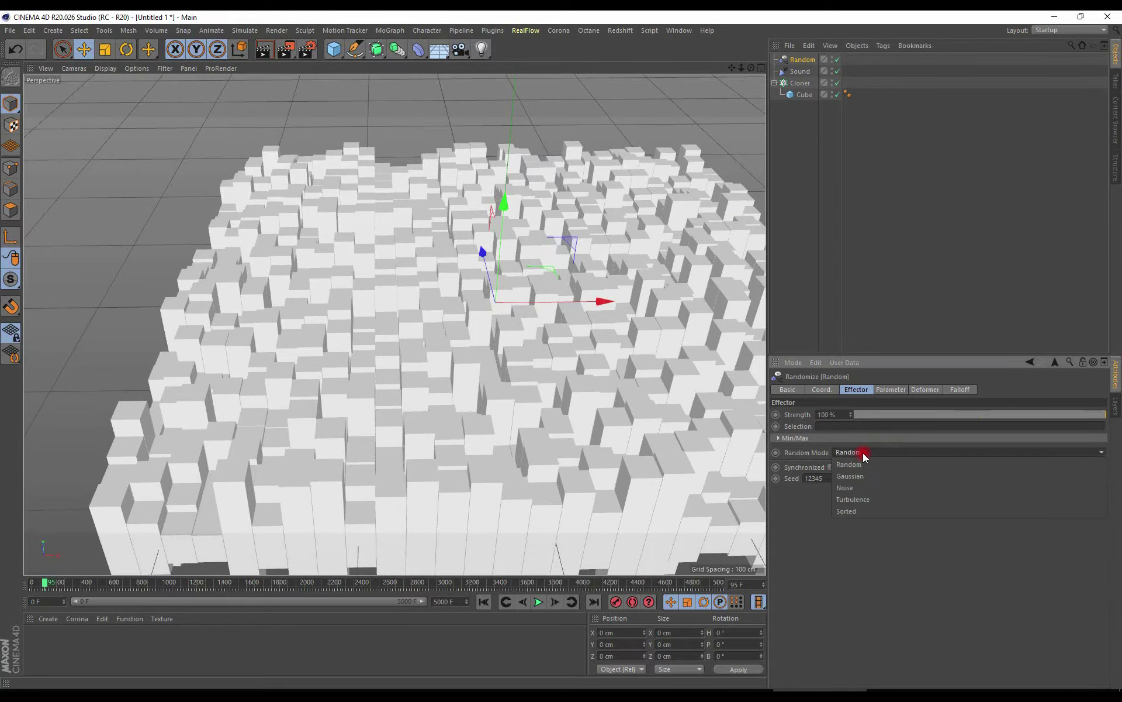
left_click(851, 490)
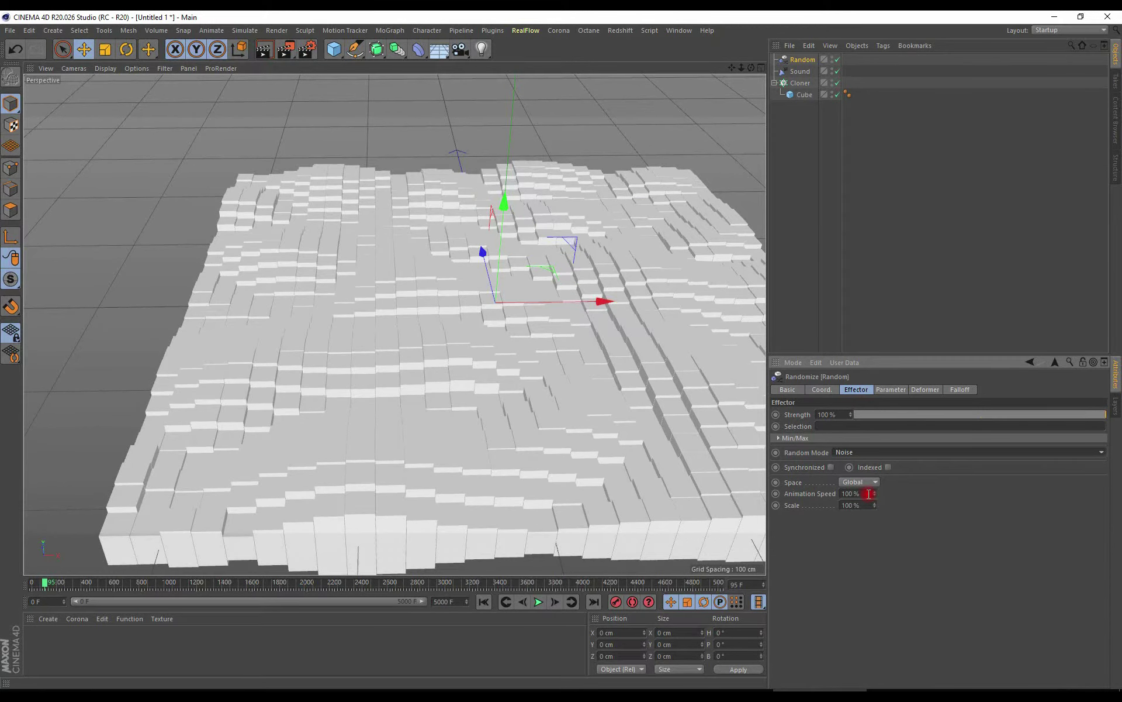
left_click(869, 493)
type("1")
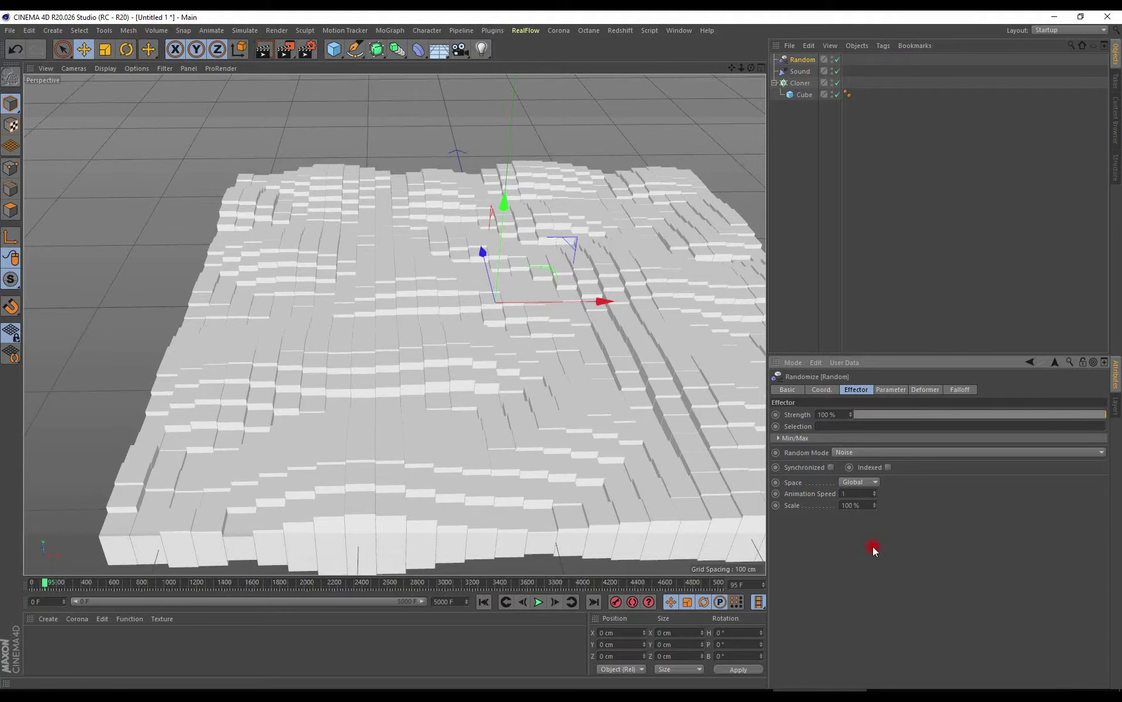
key("Return")
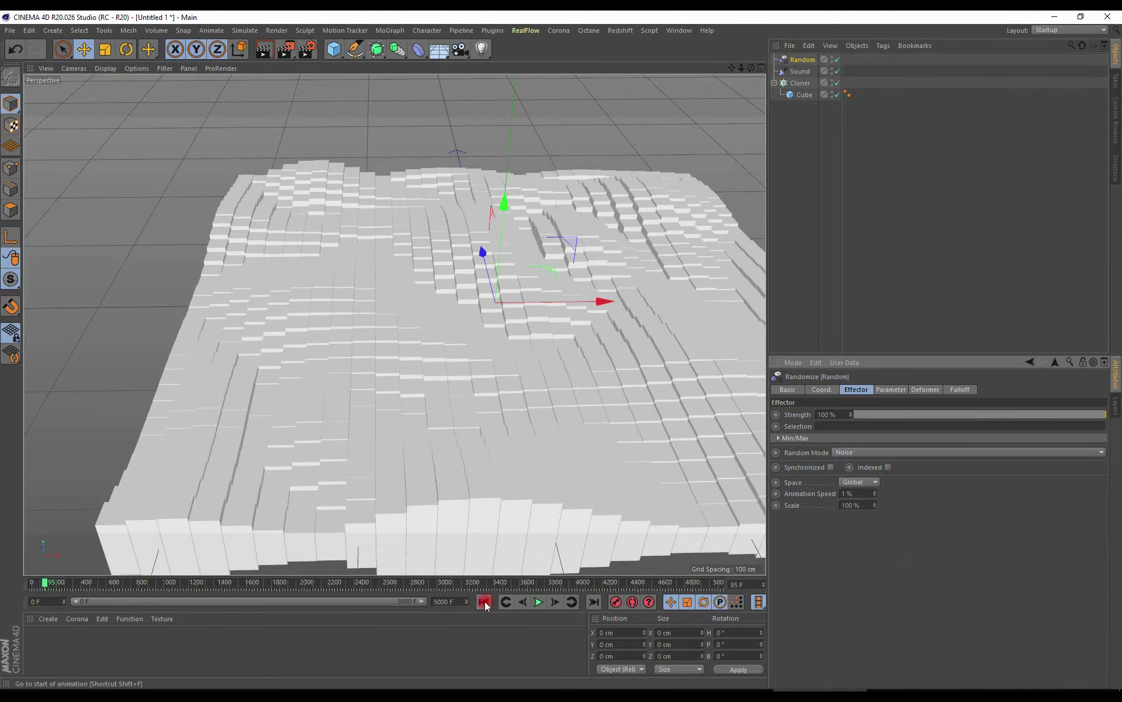
left_click(483, 601)
left_click(539, 601)
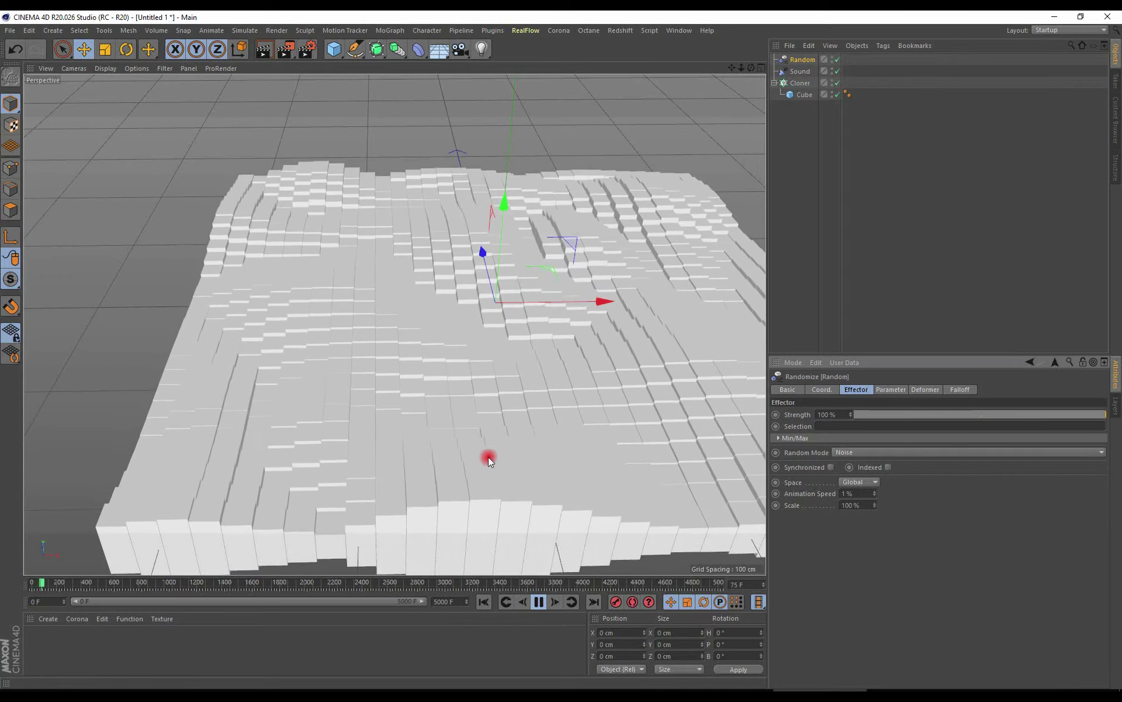
Step: Raise the noise Animation Speed and replay the animation to preview the rolling surface
mouse_move(342, 372)
left_mouse_down("alt")
mouse_move(409, 363)
mouse_move(413, 349)
left_mouse_up("alt")
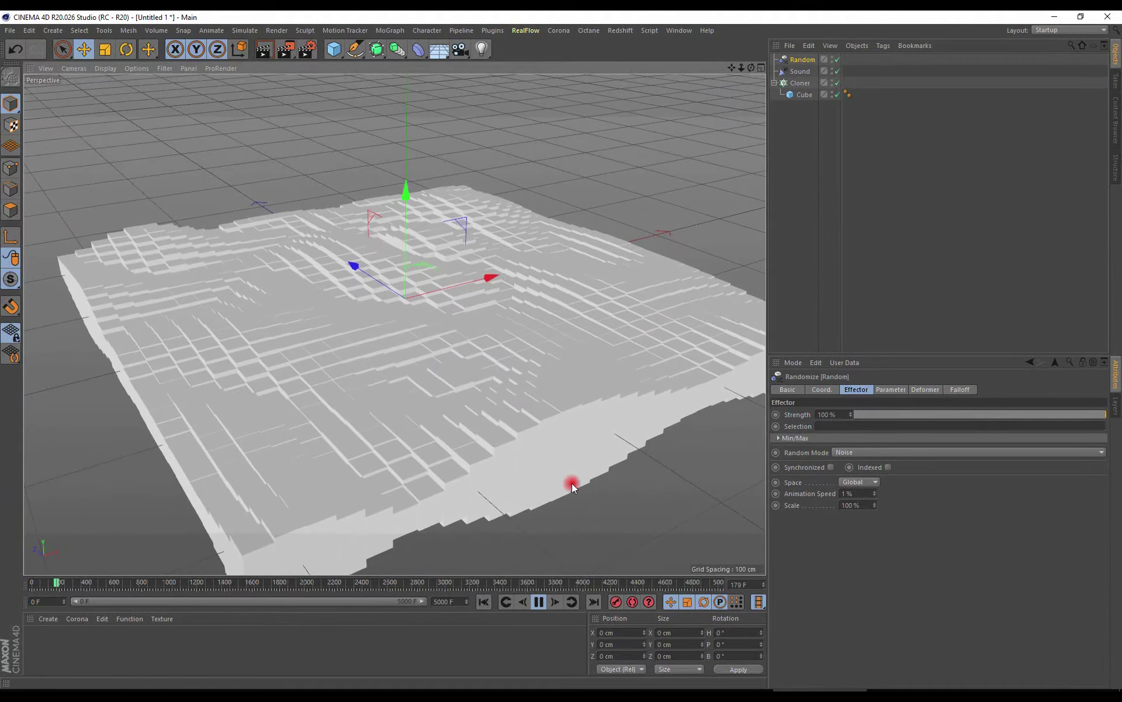
left_click(538, 605)
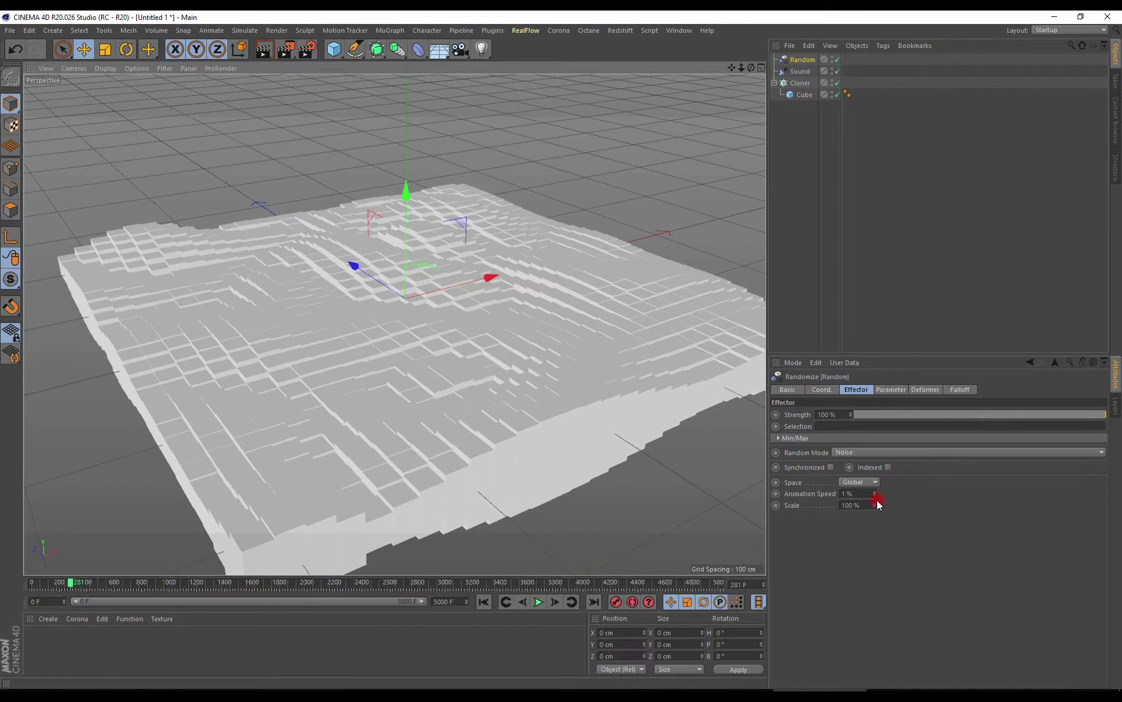
left_click_drag(876, 493, 875, 498)
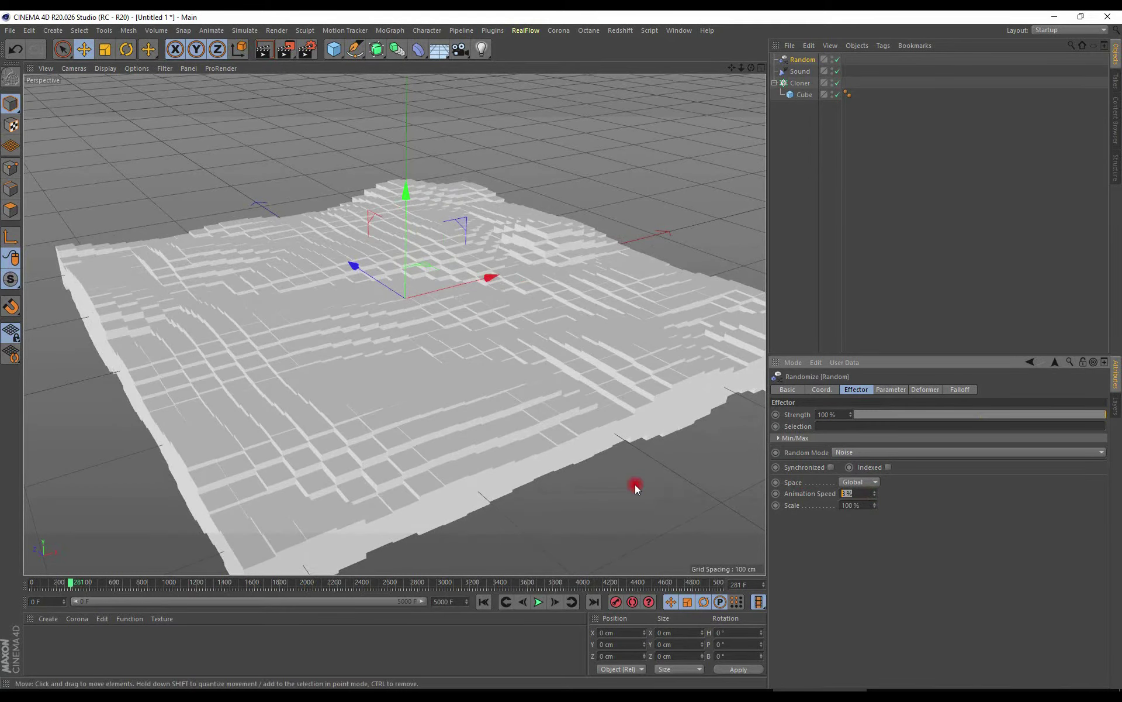
left_click(483, 601)
left_click(539, 602)
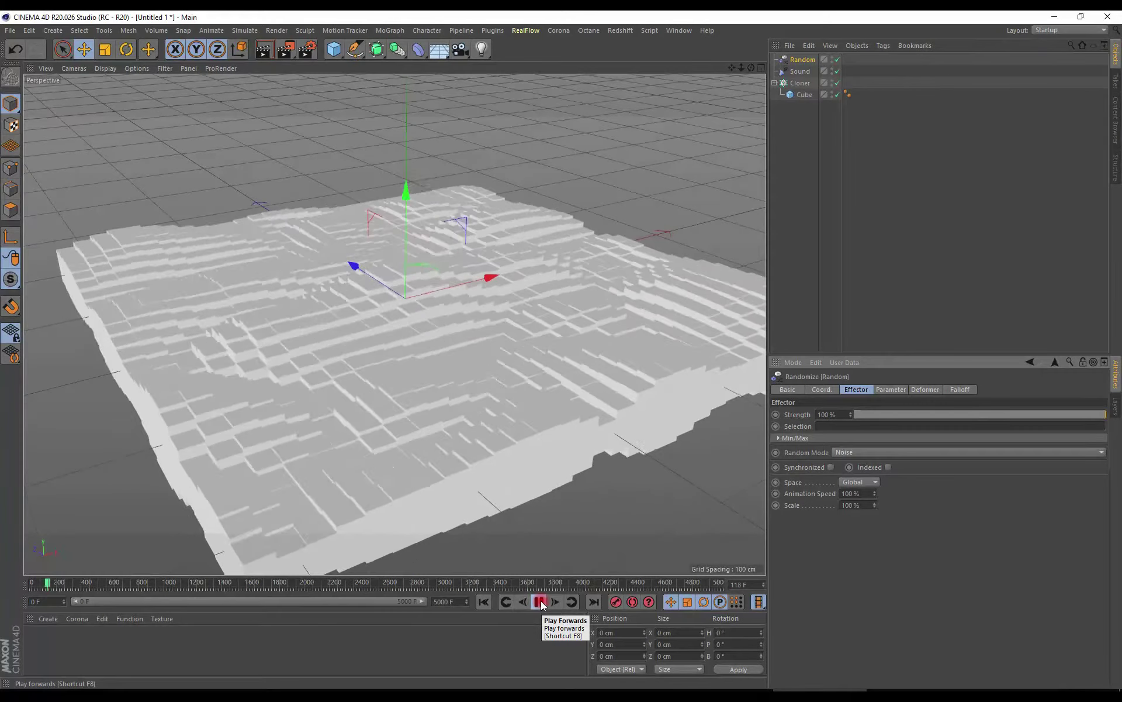
left_click(539, 602)
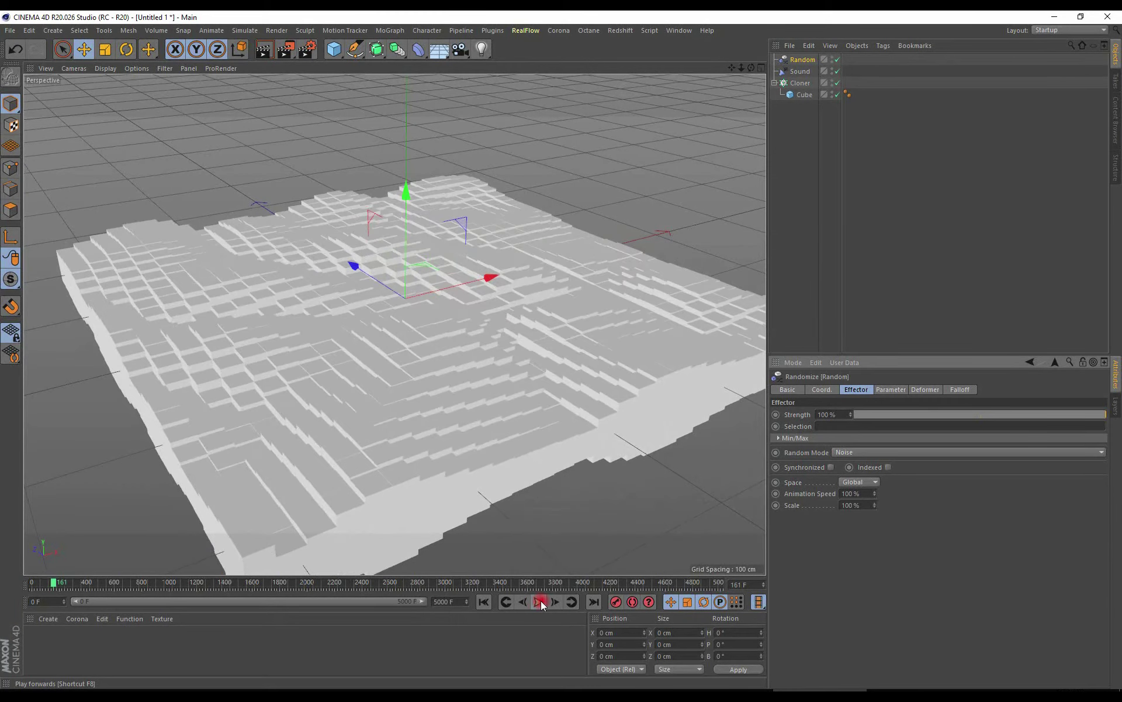
mouse_move(454, 305)
left_mouse_down("alt")
mouse_move(328, 278)
mouse_move(517, 397)
mouse_move(532, 382)
left_mouse_up("alt")
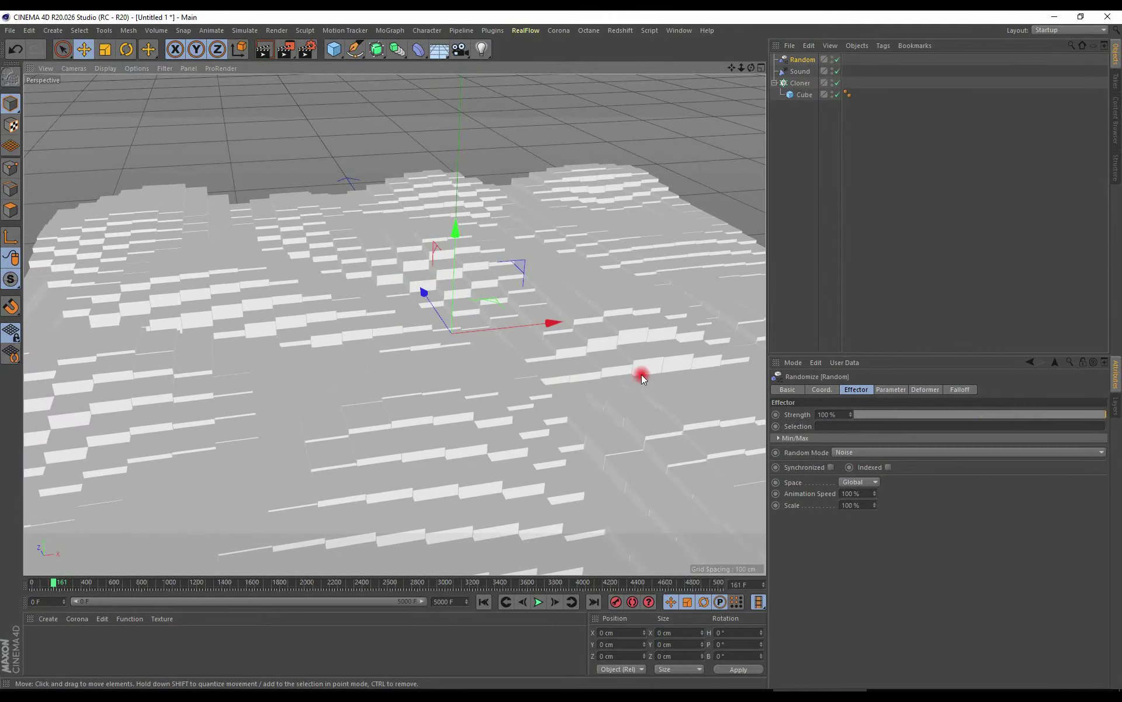
left_click(800, 71)
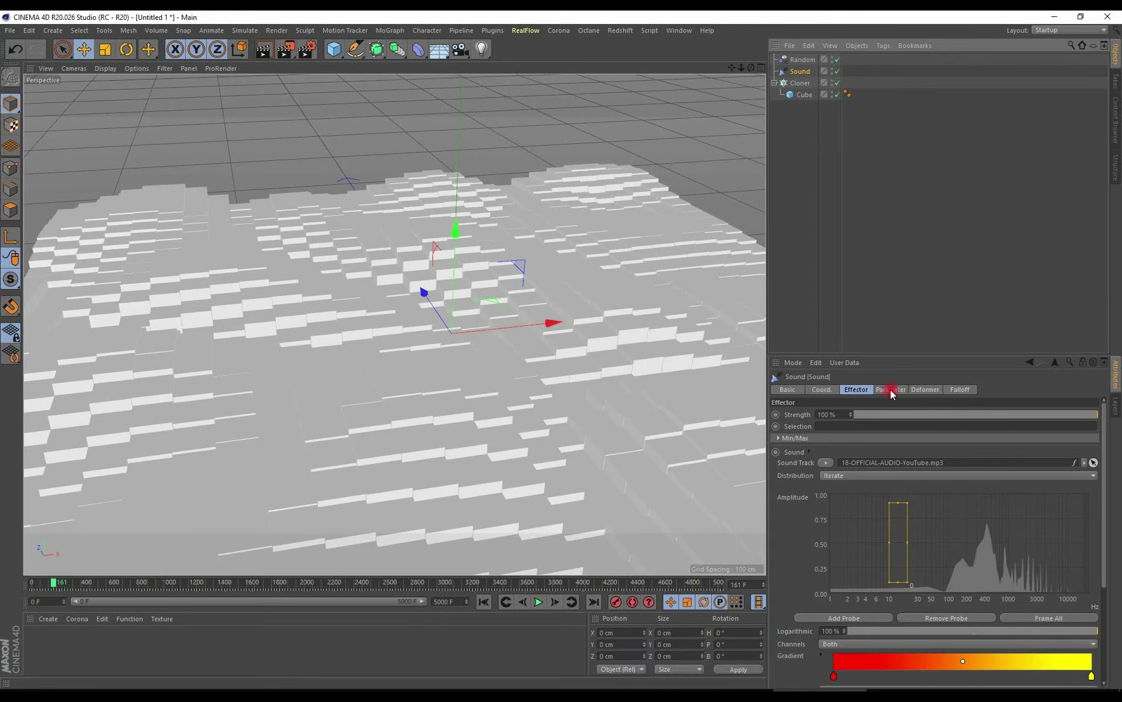
Step: Set the Sound effector's S.Y scale to 2 and replay the animation from the start
left_click(891, 390)
left_click_drag(930, 458, 930, 463)
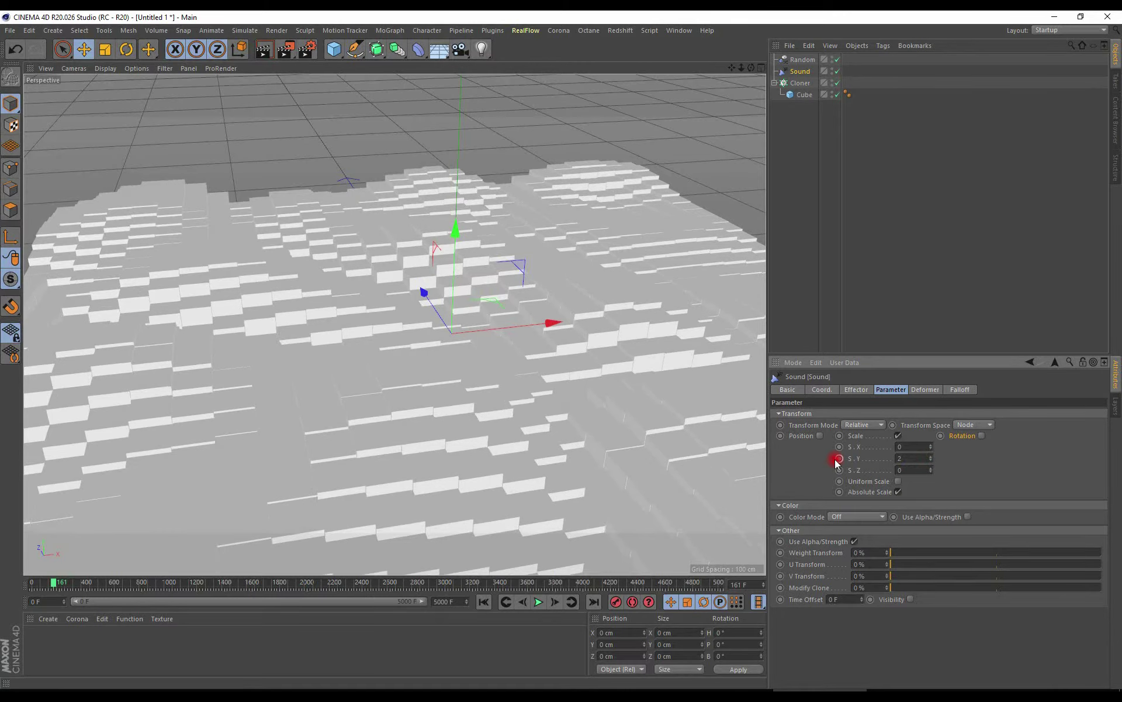
scroll(374, 241, "down", 3)
mouse_move(374, 241)
left_mouse_down("alt")
mouse_move(399, 245)
mouse_move(303, 268)
mouse_move(296, 220)
mouse_move(370, 247)
mouse_move(421, 308)
mouse_move(399, 370)
mouse_move(535, 328)
mouse_move(381, 328)
mouse_move(398, 299)
mouse_move(451, 327)
left_mouse_up("alt")
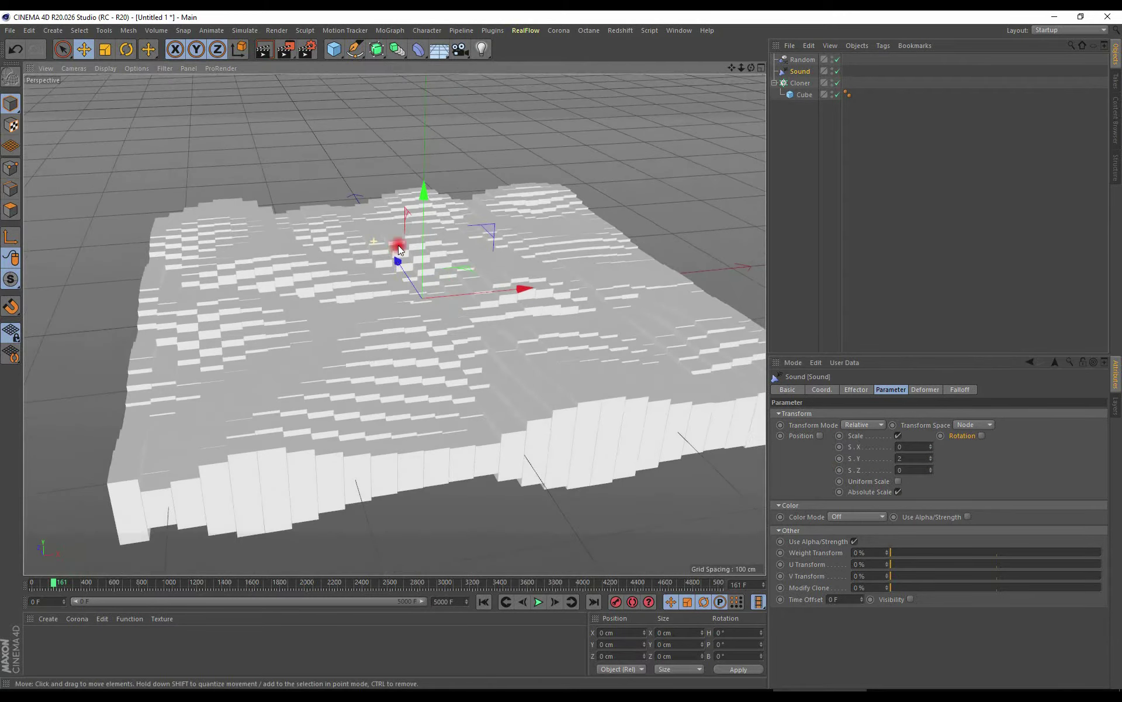
left_click(523, 603)
left_click(483, 603)
left_click(539, 603)
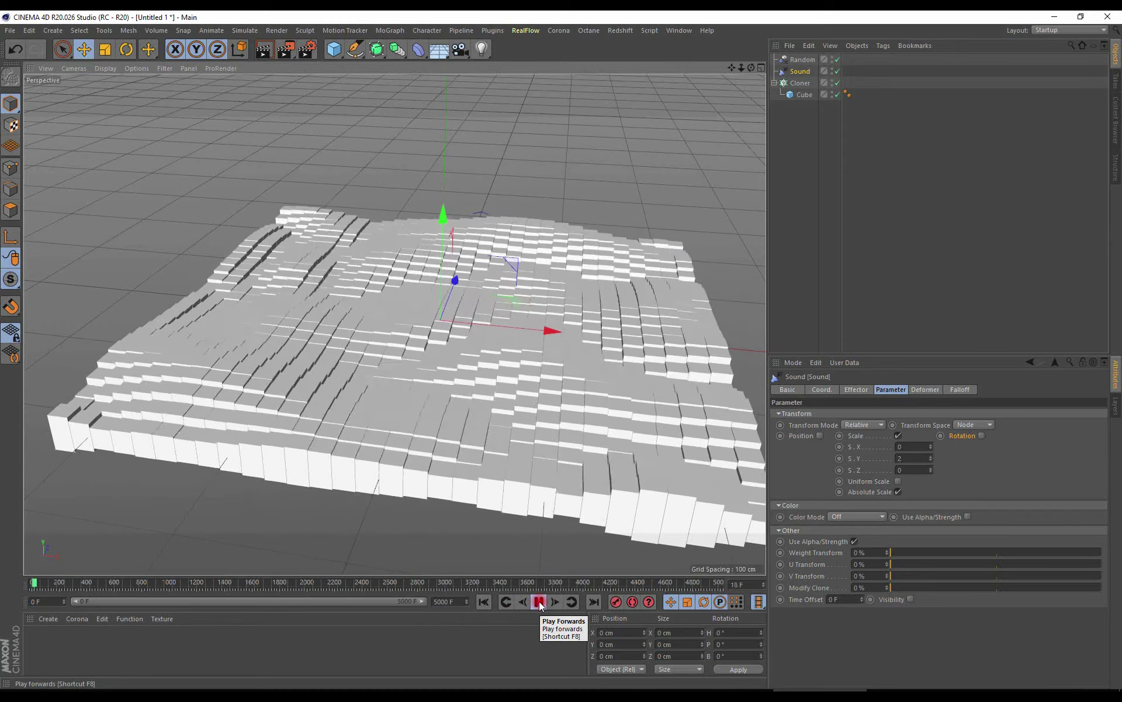
left_click(539, 602)
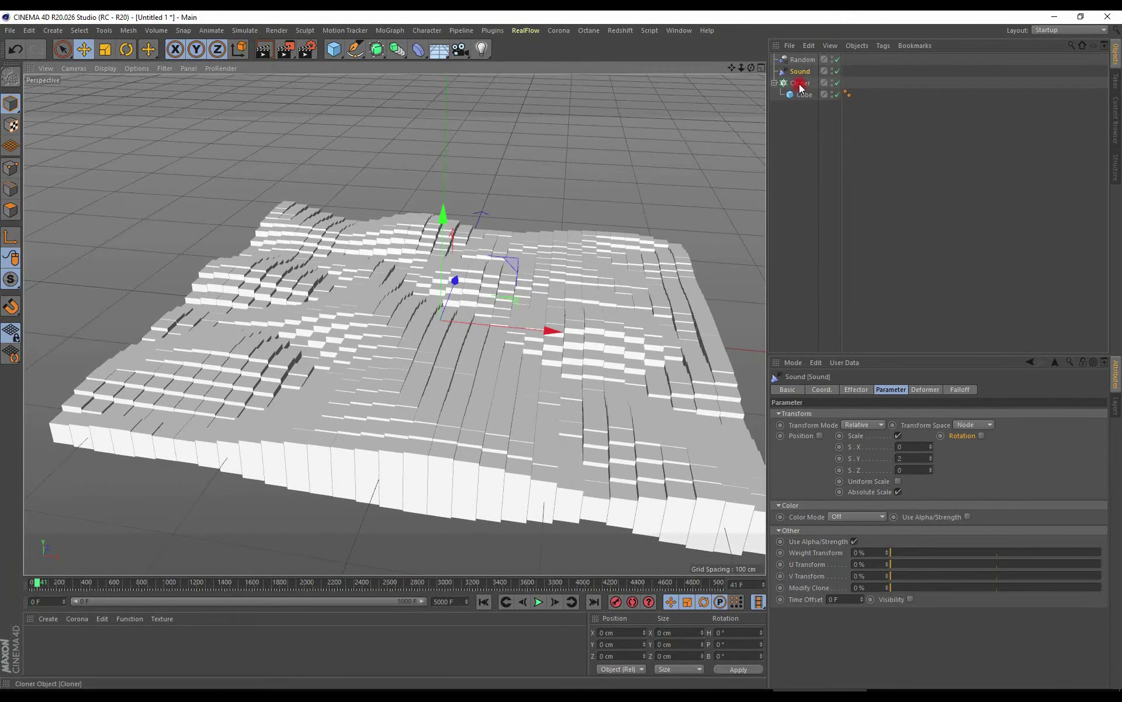
Step: Add a Delay effector to the Cloner, set to Spring mode with 86% strength
left_click(801, 84)
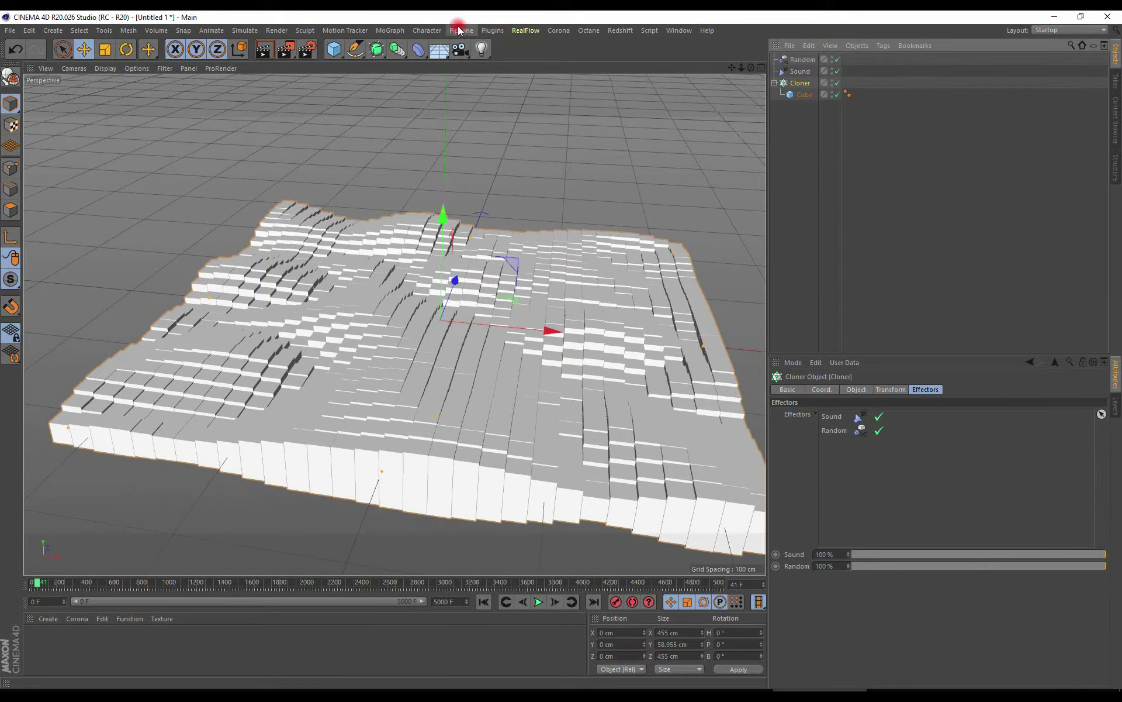
left_click(390, 30)
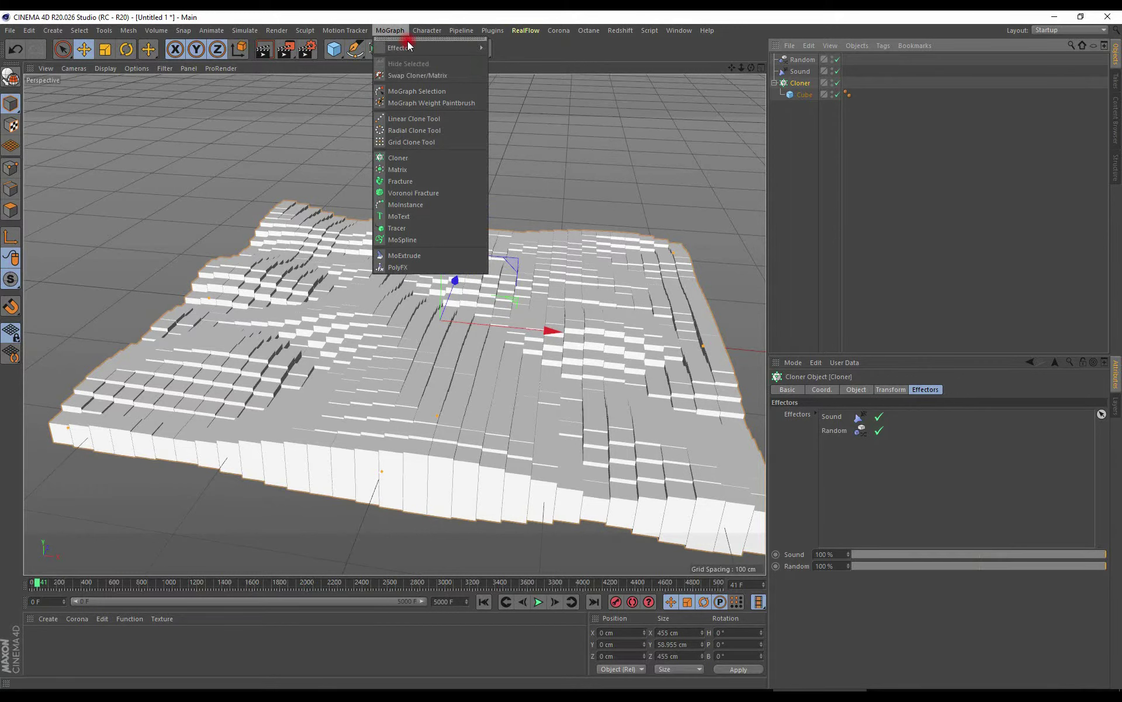
mouse_move(430, 48)
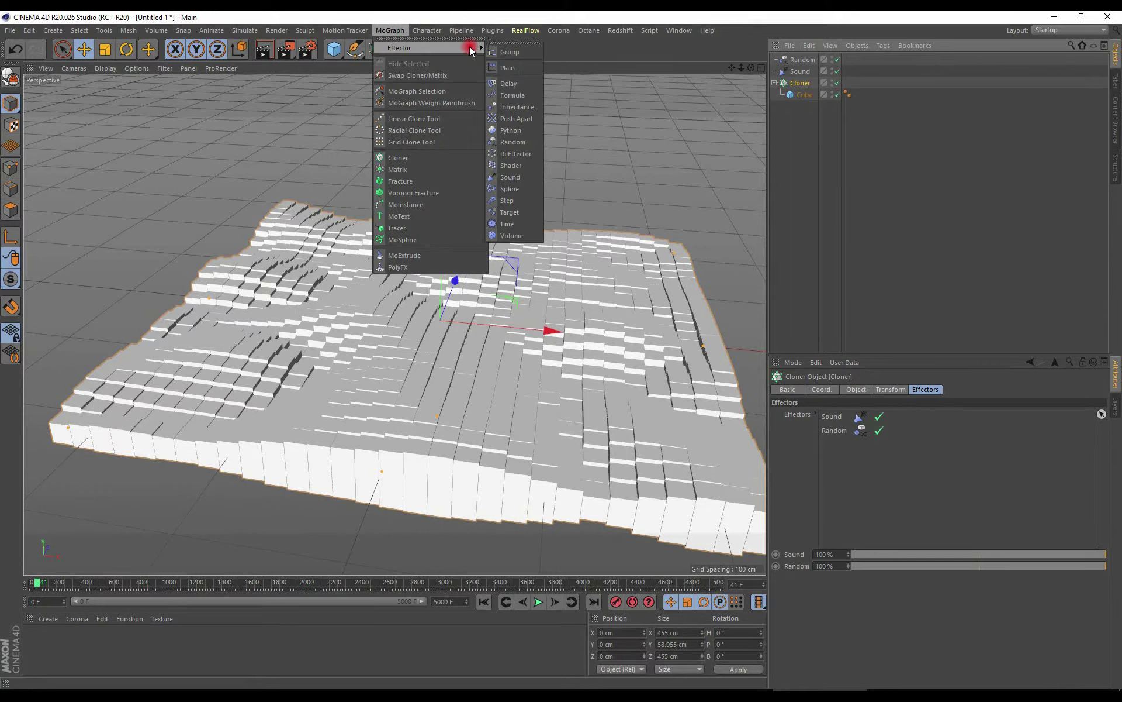
left_click(518, 83)
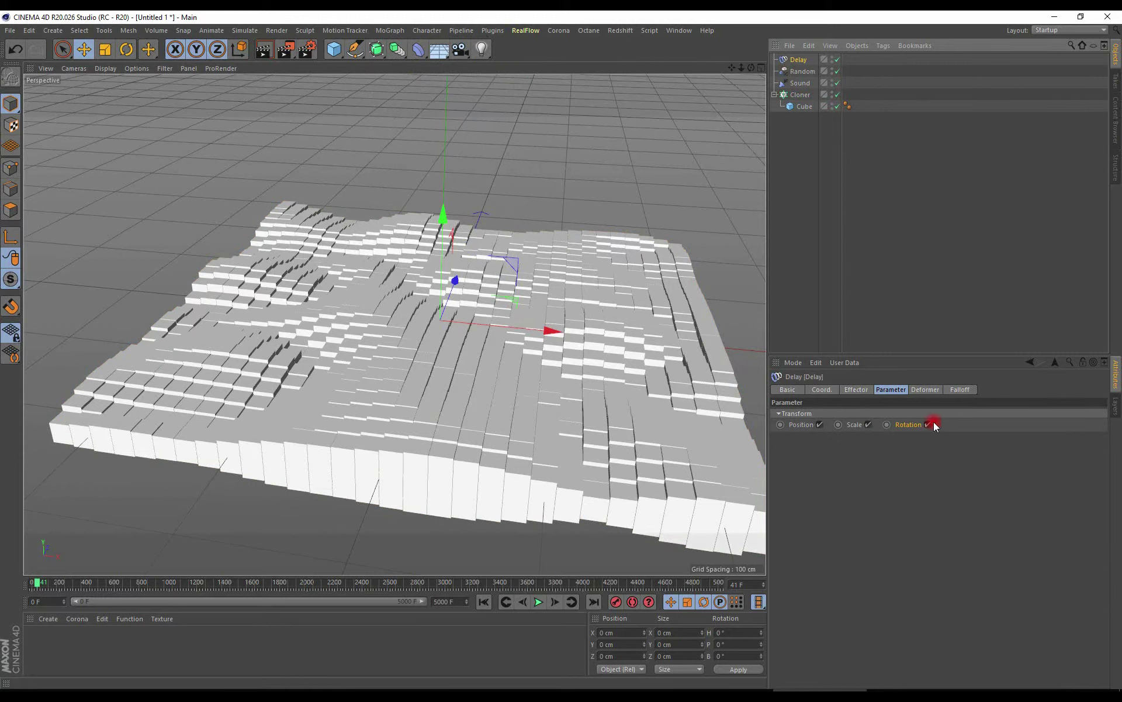
left_click(925, 390)
left_click(882, 387)
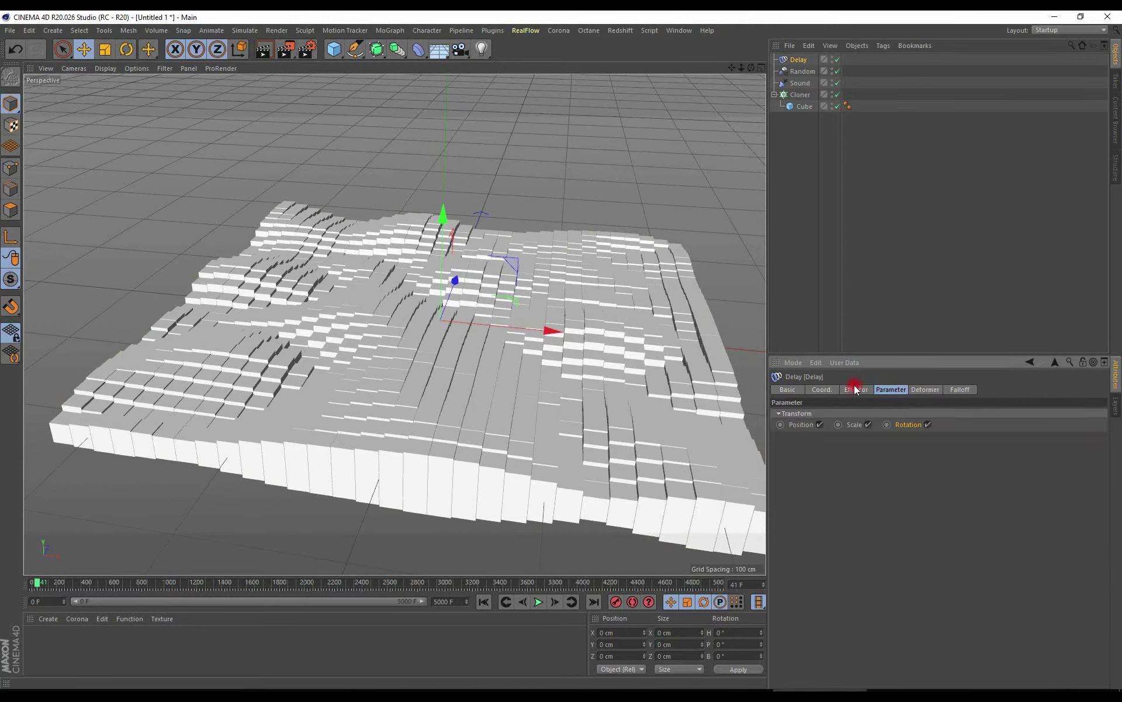
left_click(830, 443)
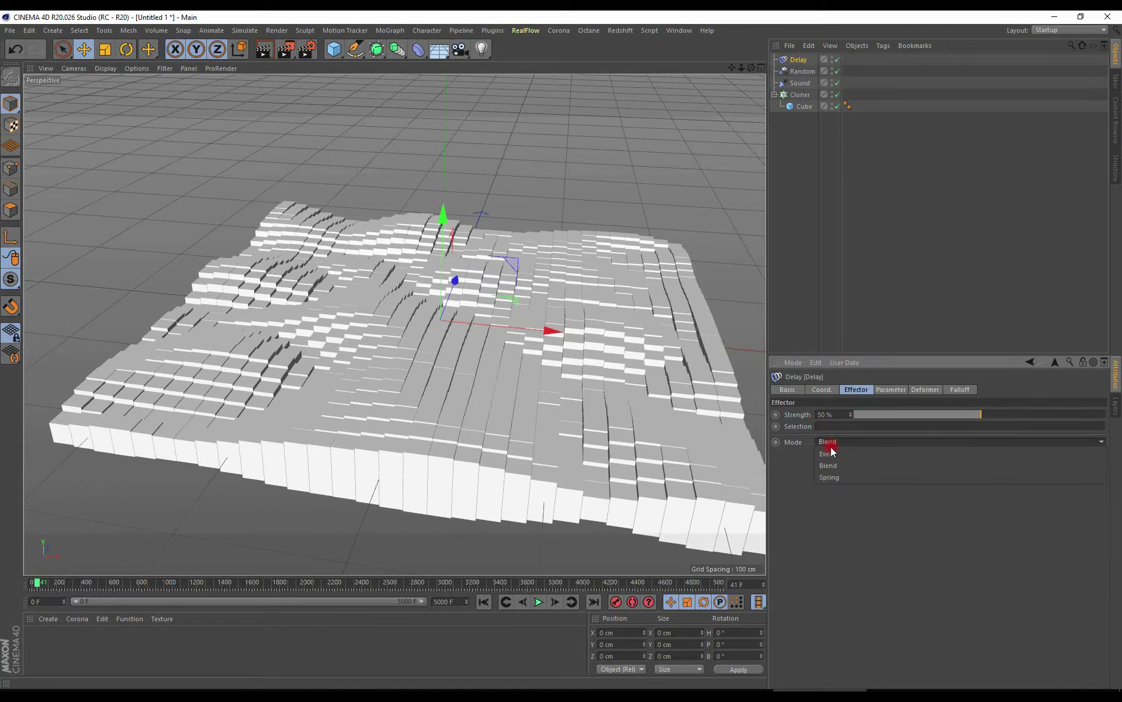
left_click(844, 472)
left_click_drag(978, 412, 1073, 419)
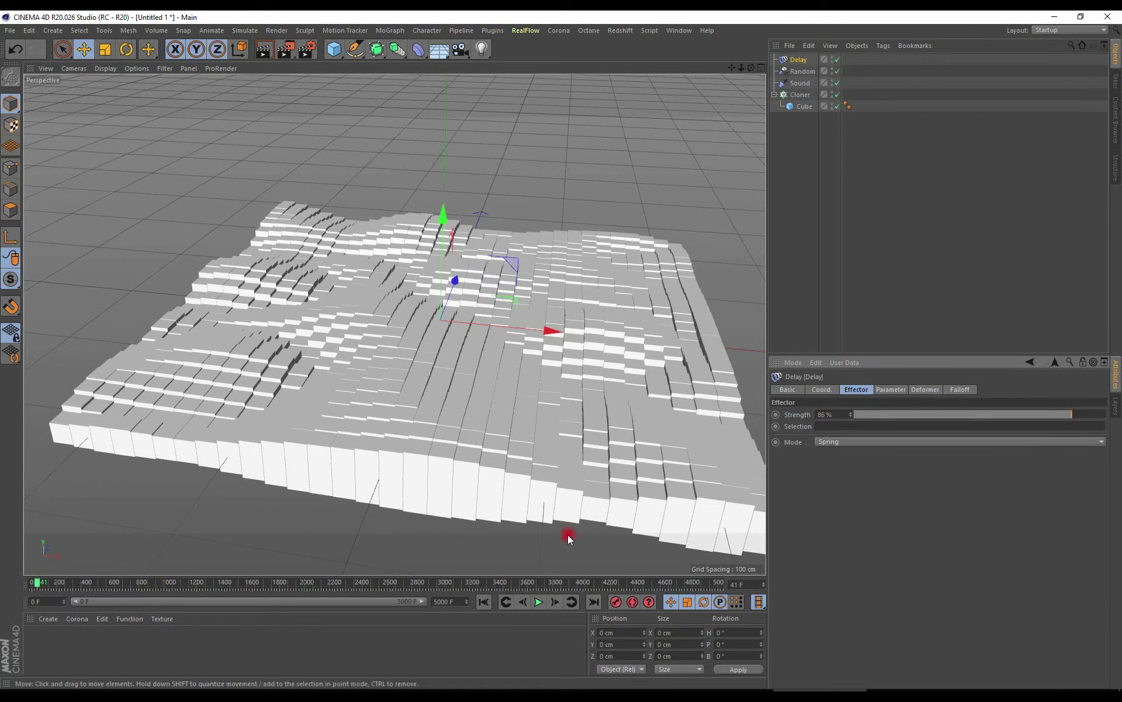
Step: Preview the springy motion from the start, view the field from above, and reselect the Sound effector
left_click(483, 602)
left_click(538, 602)
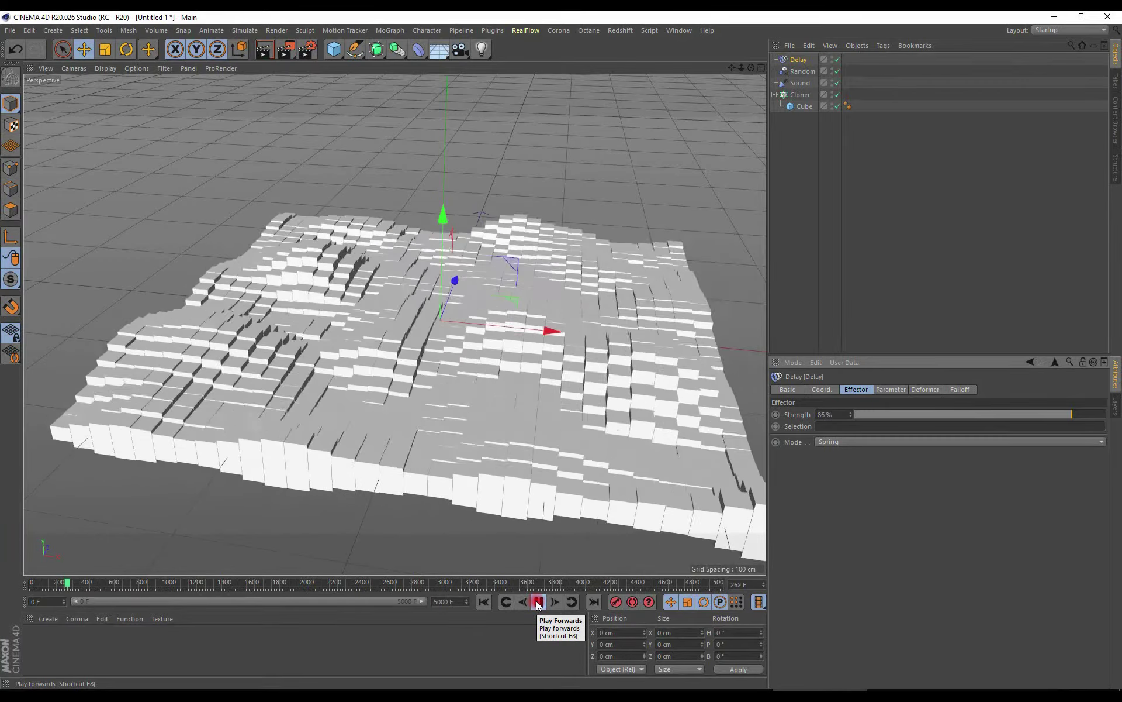
left_click(538, 600)
mouse_move(433, 293)
left_mouse_down("alt")
mouse_move(466, 303)
mouse_move(416, 293)
mouse_move(445, 350)
mouse_move(455, 349)
mouse_move(450, 333)
left_mouse_up("alt")
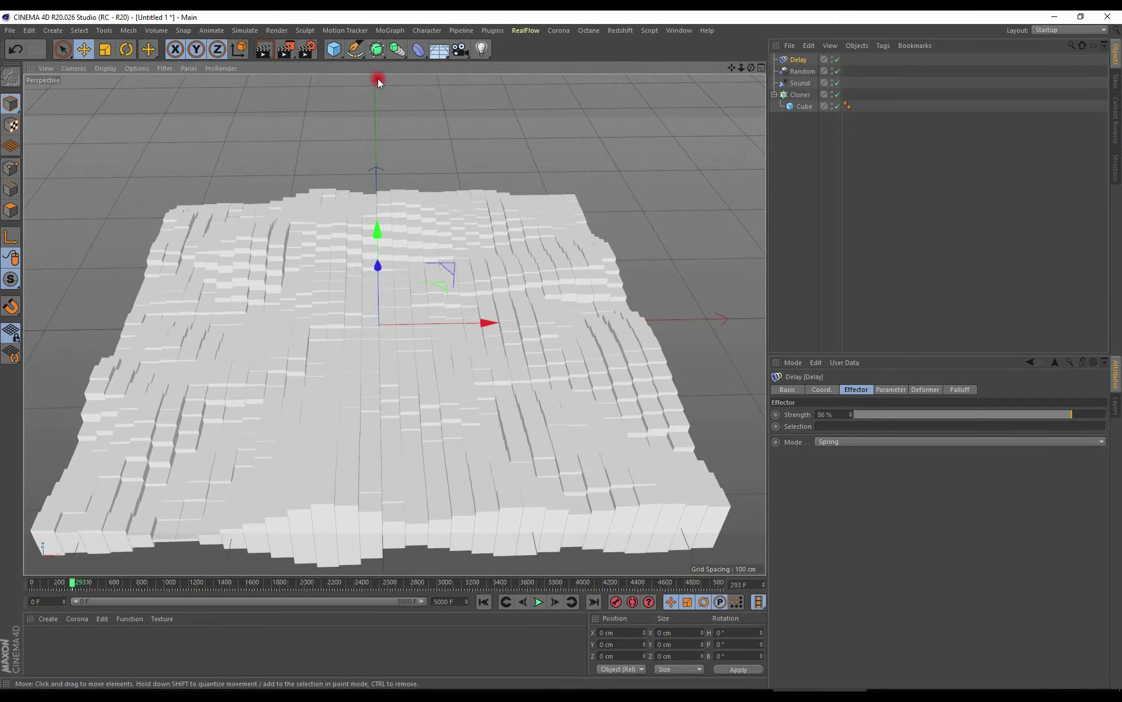
left_click(429, 32)
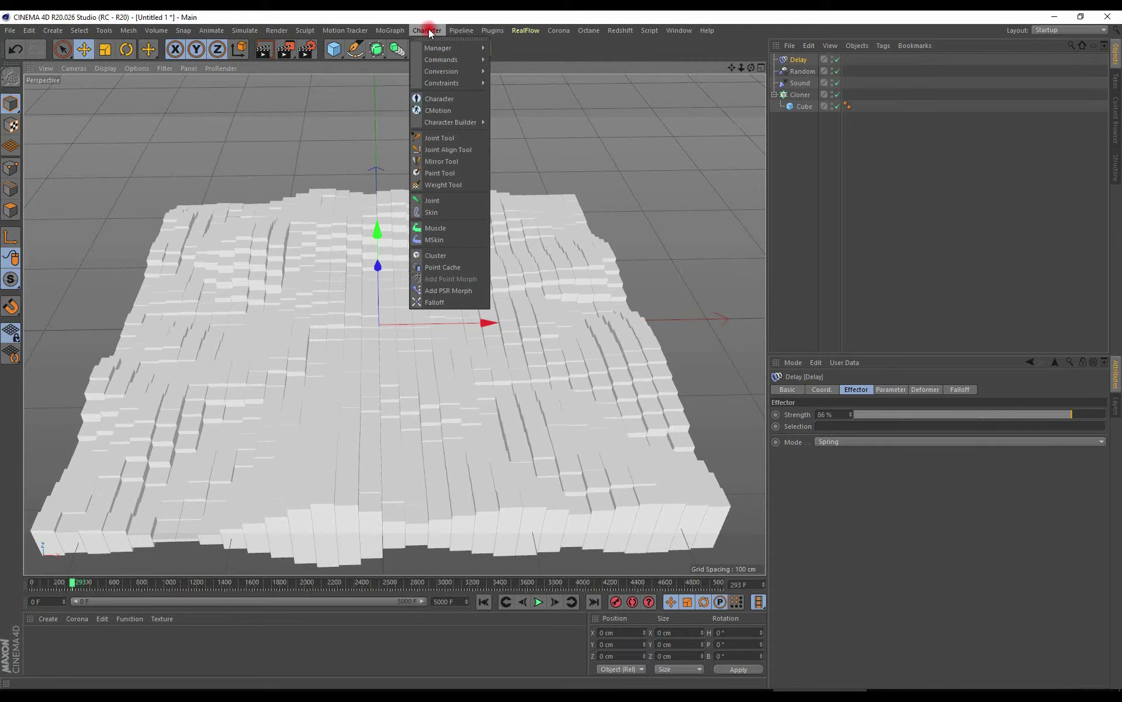
left_click(582, 109)
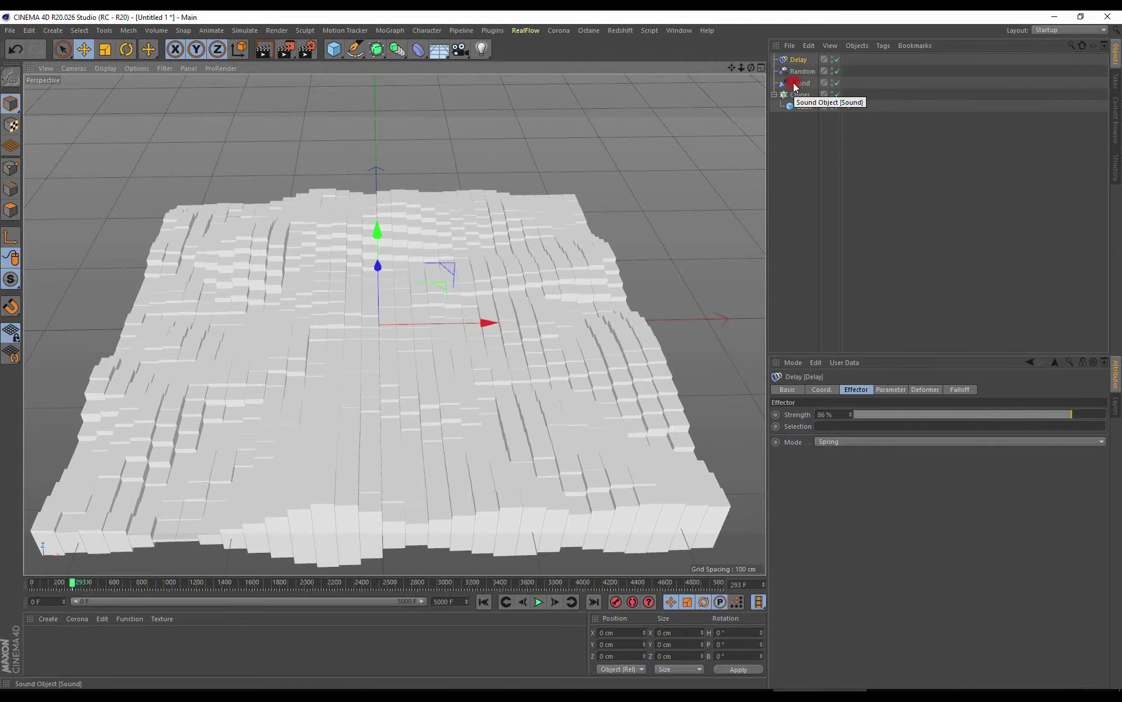
left_click(798, 88)
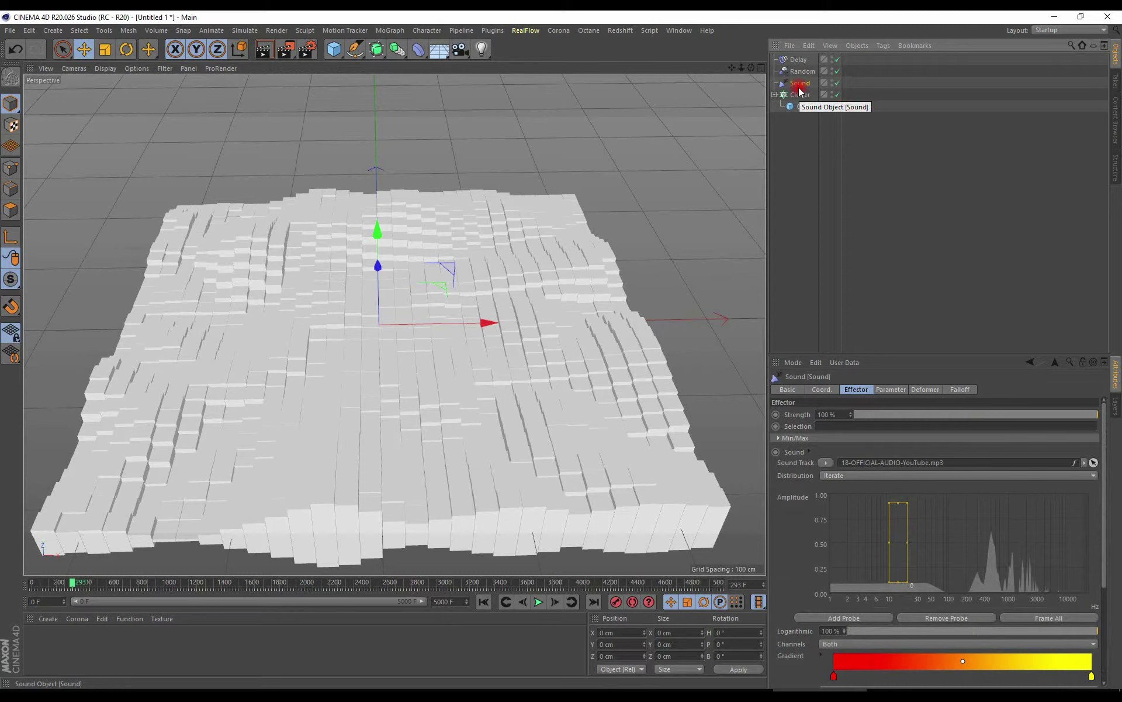
Step: Duplicate the Sound effector as Sound.1, enter 4 in its transform parameters, and add it to the Cloner's Effectors list
left_click_drag(799, 87, 800, 94)
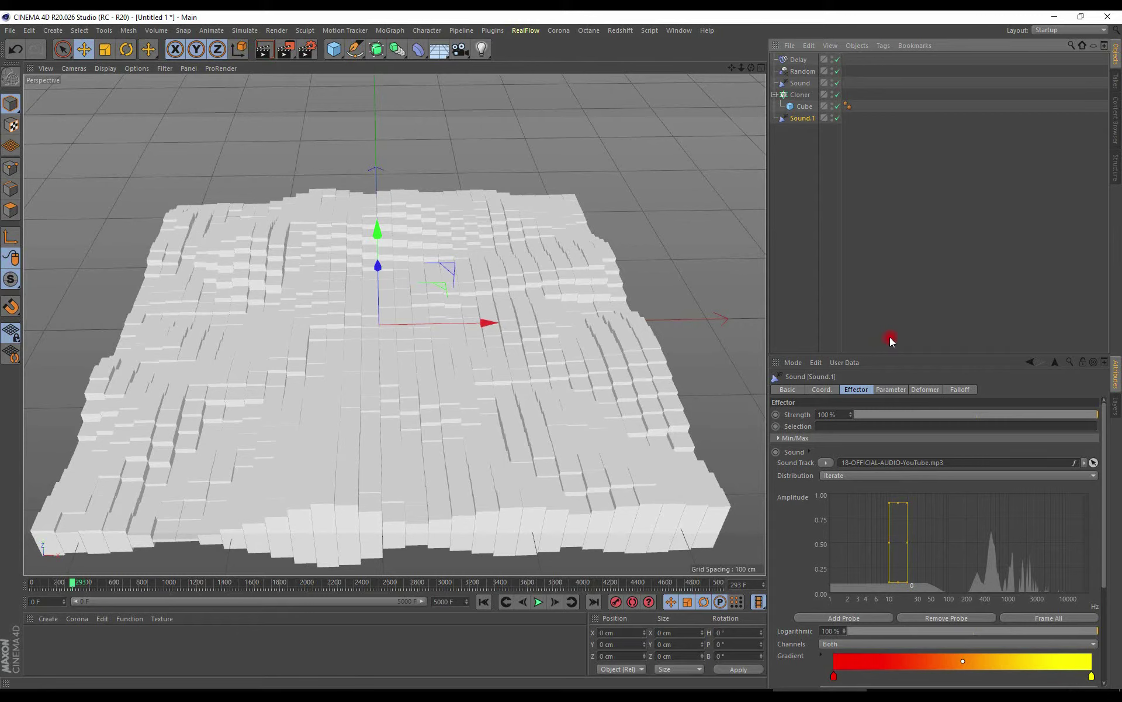
left_click(889, 390)
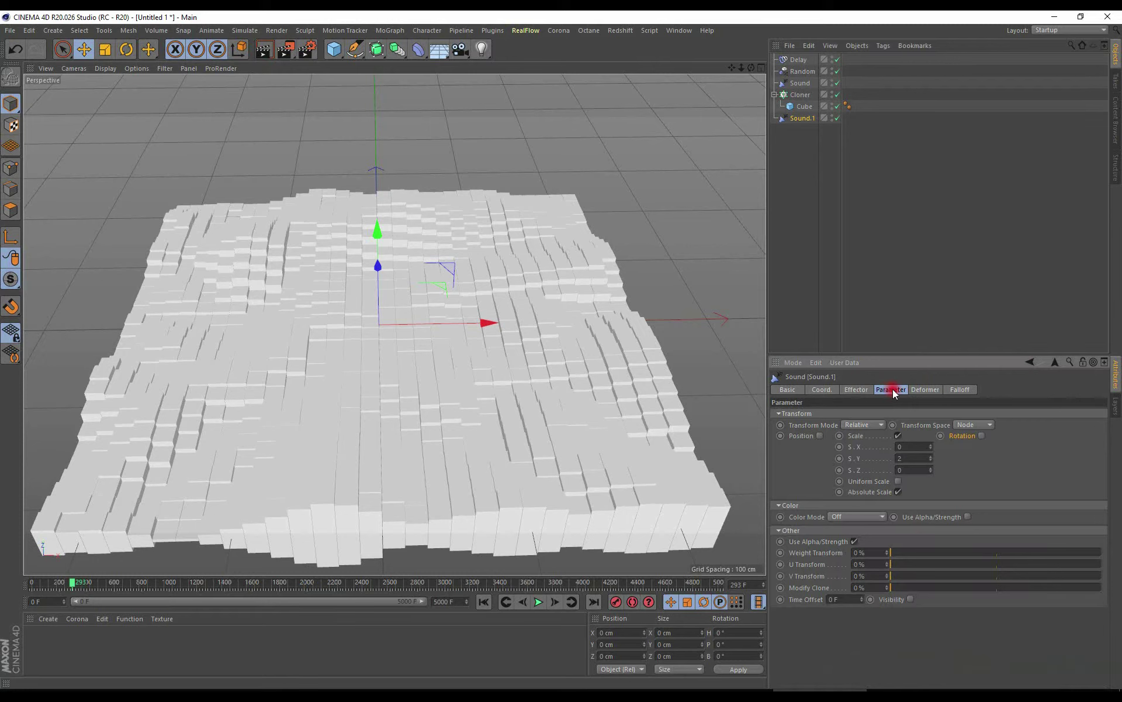
type("4")
left_click(798, 95)
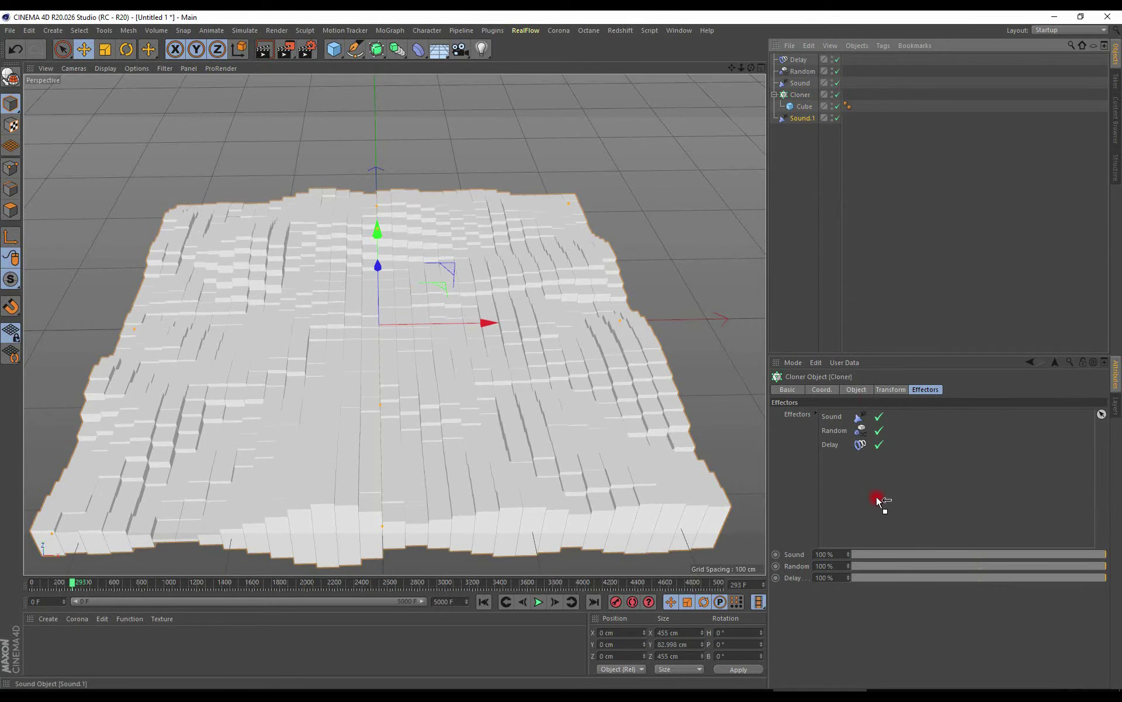
left_click_drag(799, 118, 876, 497)
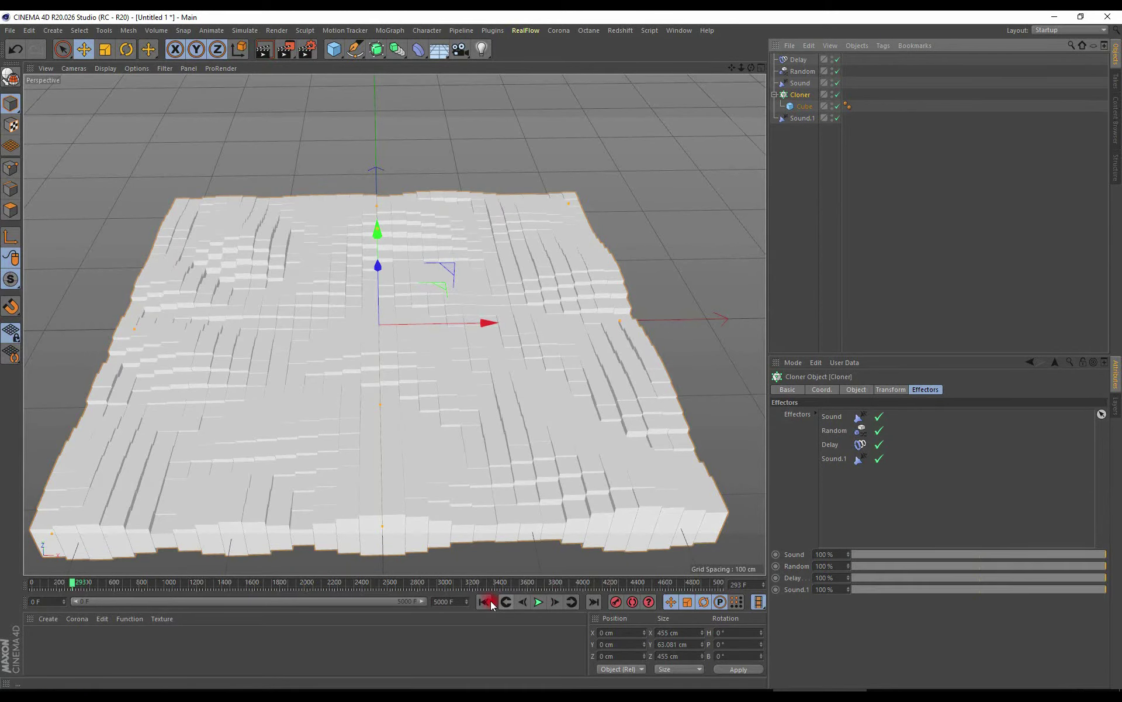
Step: Play the animation and orbit around the cube field, then stop playback
left_click(537, 603)
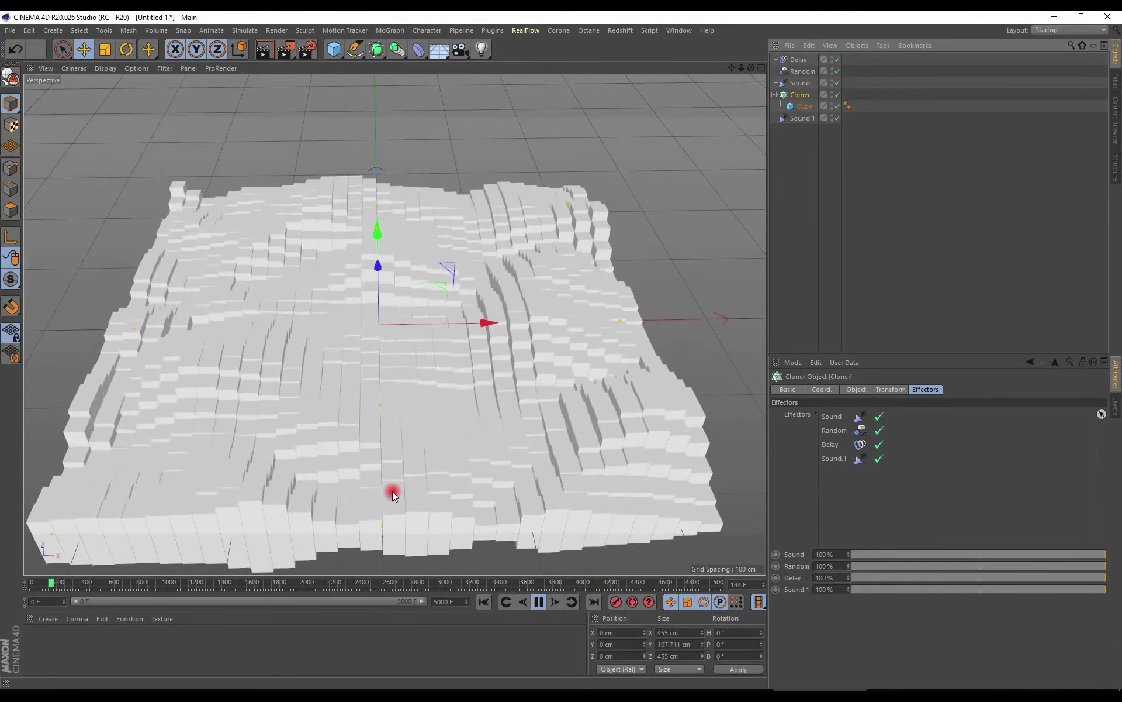
mouse_move(304, 300)
left_mouse_down("alt")
mouse_move(211, 261)
mouse_move(313, 298)
mouse_move(406, 313)
mouse_move(436, 297)
mouse_move(479, 353)
left_mouse_up("alt")
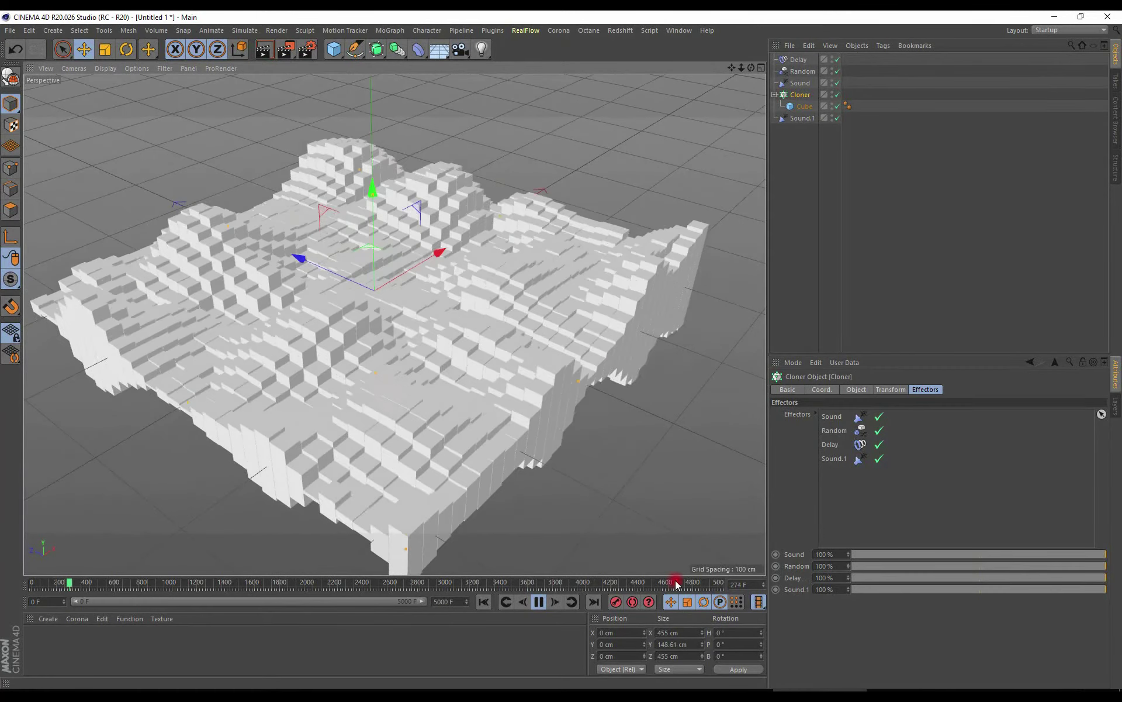
left_click(539, 603)
mouse_move(614, 492)
left_mouse_down("alt")
mouse_move(504, 353)
mouse_move(447, 532)
mouse_move(447, 421)
mouse_move(481, 374)
mouse_move(575, 452)
mouse_move(654, 282)
left_mouse_up("alt")
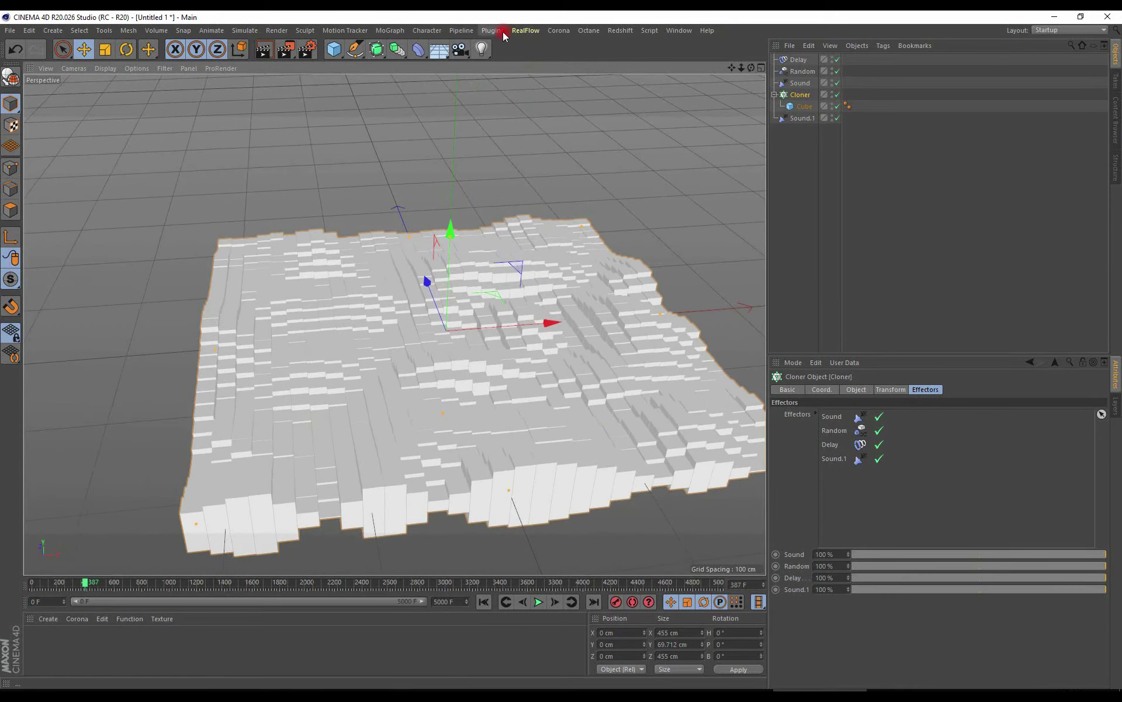
left_click(384, 31)
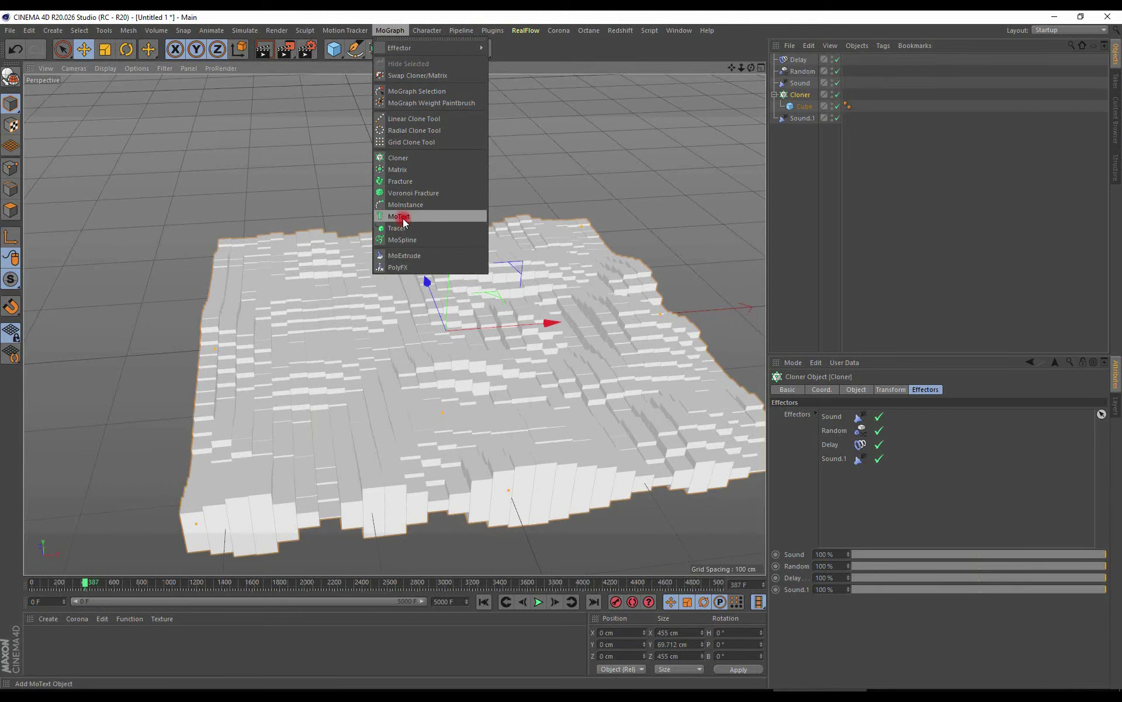
Step: Add a MoText reading 'P' in the Russo One font, extruded 122 cm deep
left_click(402, 217)
left_click(828, 444)
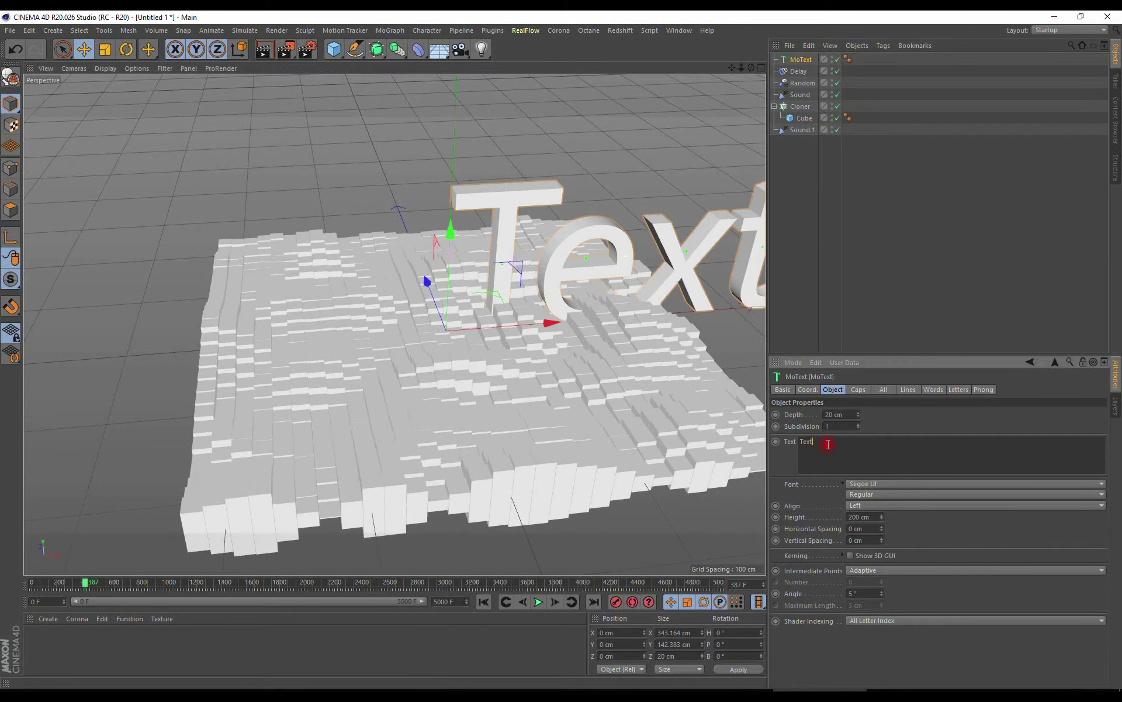
type("F")
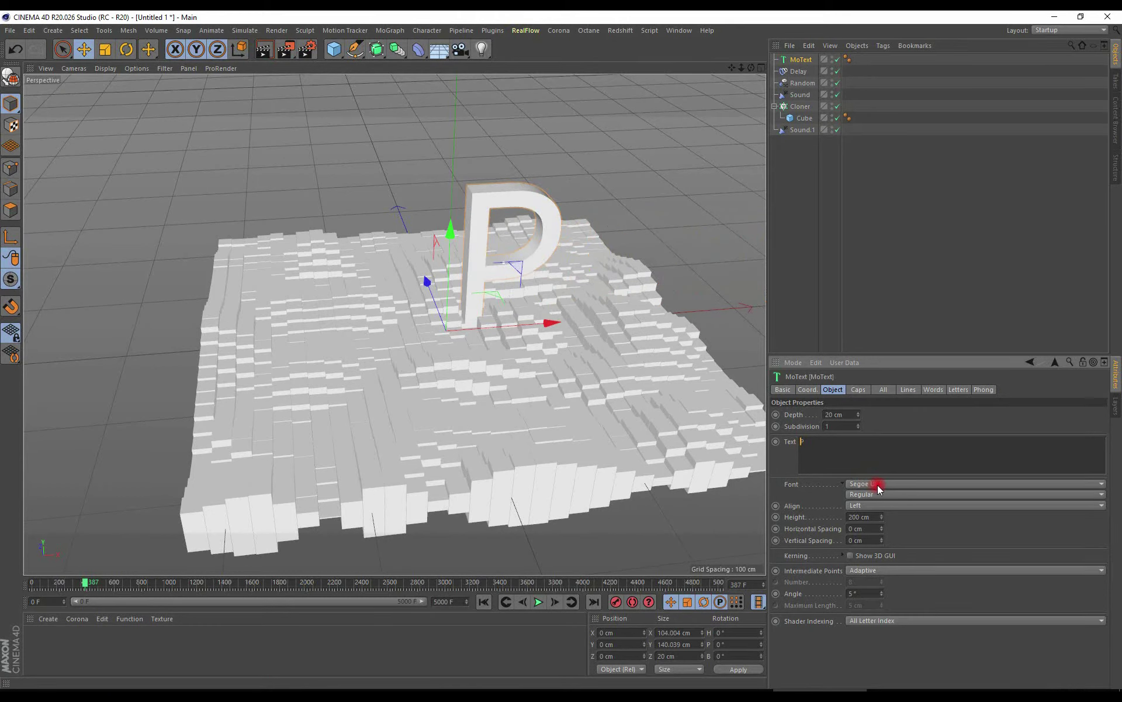
left_click(878, 484)
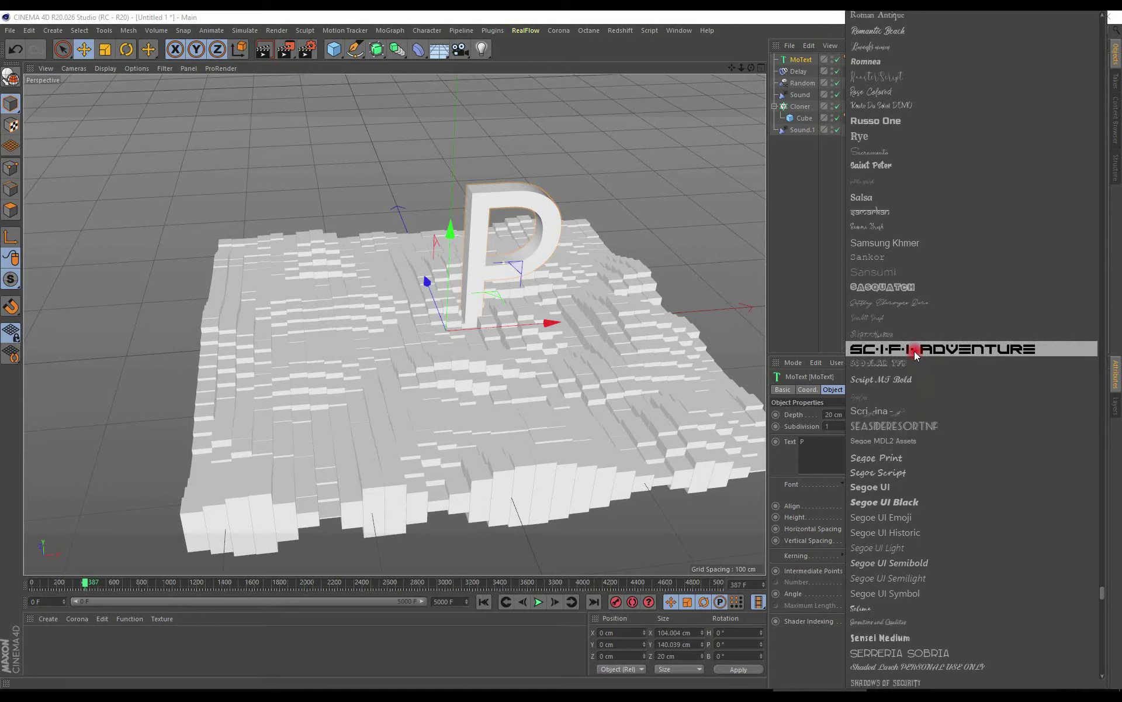
left_click(877, 123)
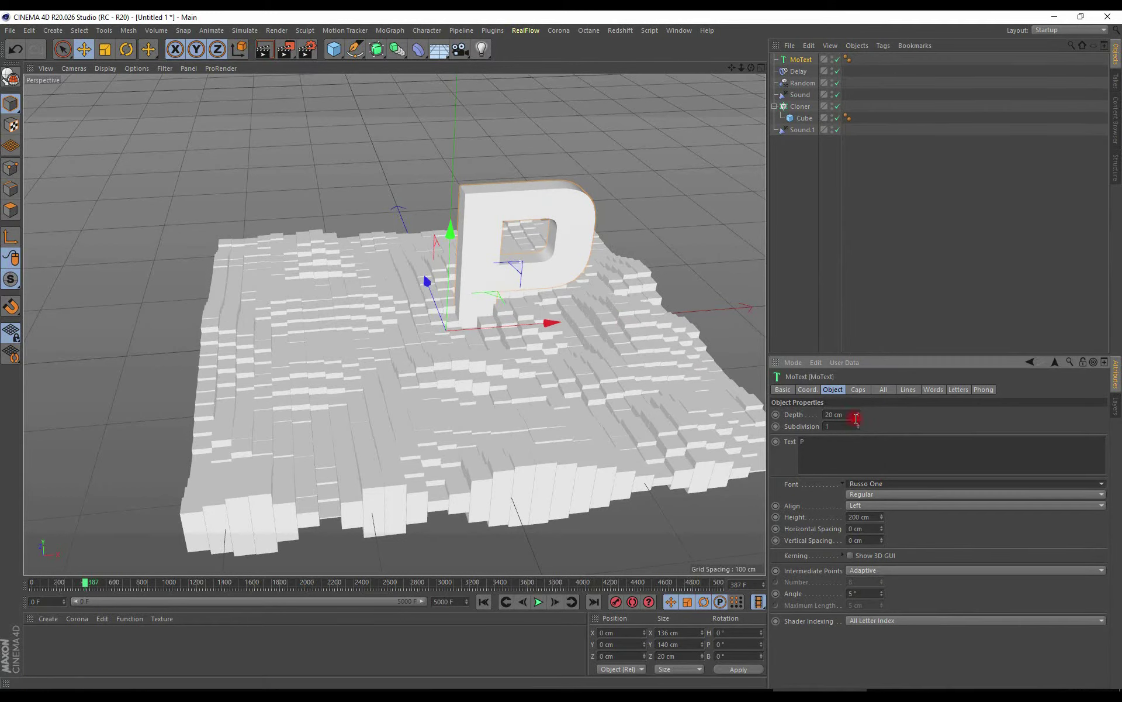
left_click_drag(858, 417, 858, 413)
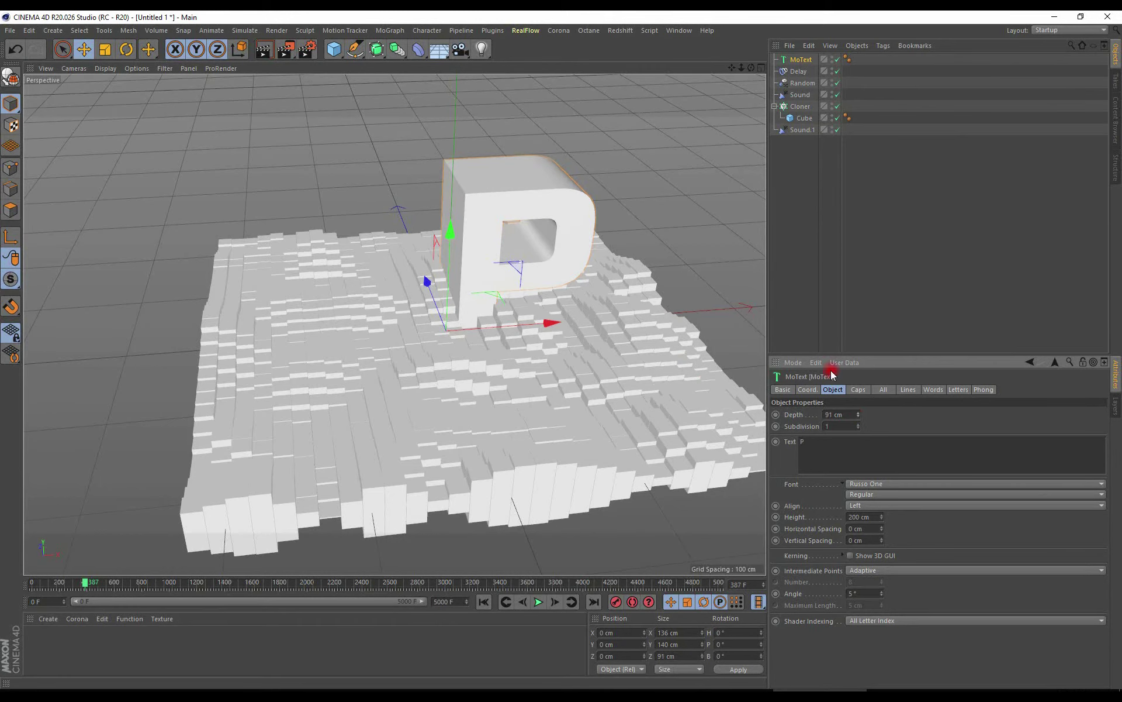
left_click_drag(585, 245, 464, 203, "alt")
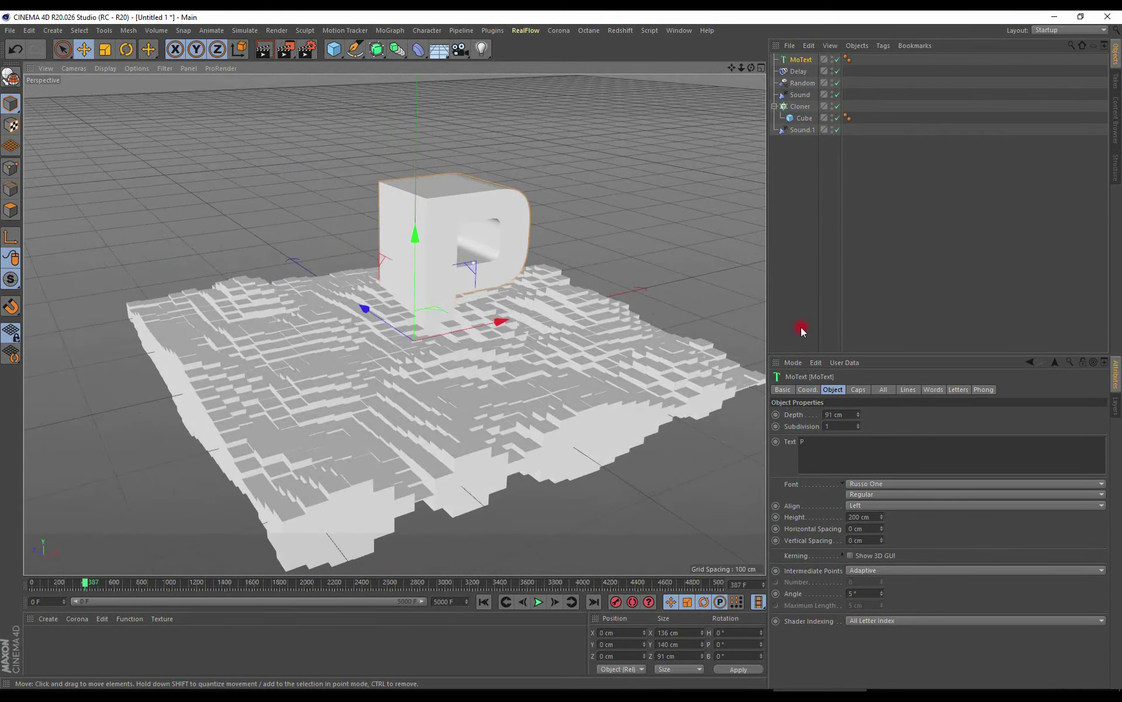
left_click_drag(857, 414, 858, 412)
mouse_move(691, 397)
left_mouse_down("alt")
mouse_move(609, 388)
mouse_move(643, 356)
mouse_move(560, 351)
mouse_move(521, 371)
mouse_move(599, 381)
left_mouse_up("alt")
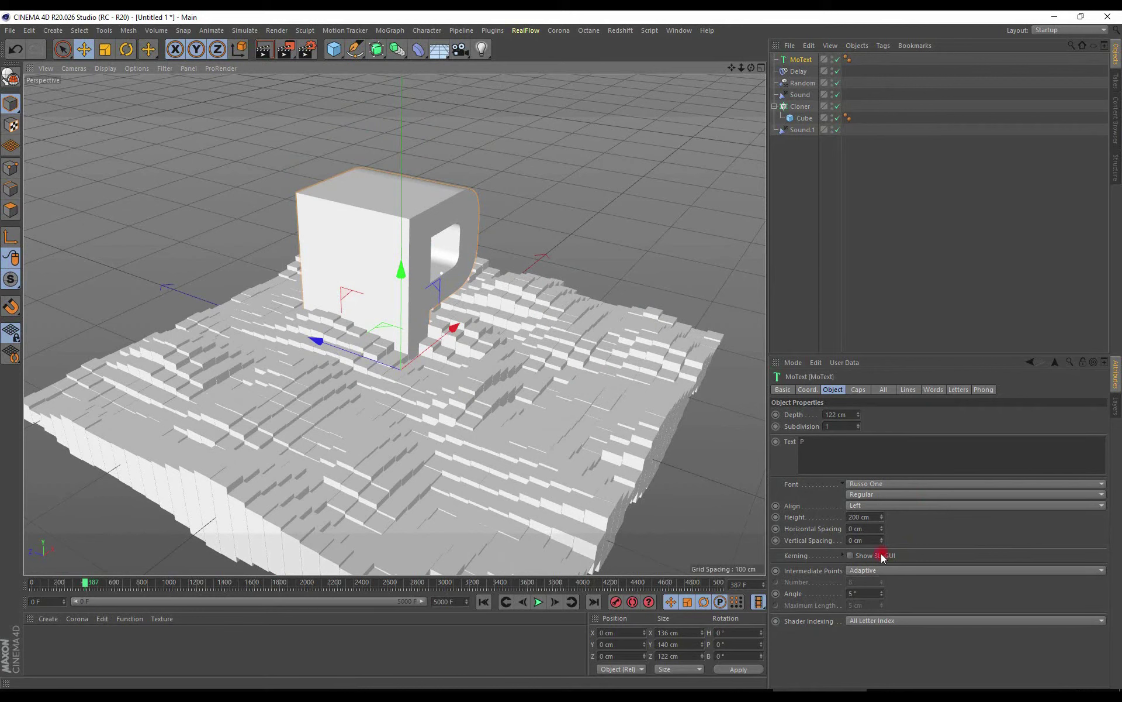
left_click(875, 504)
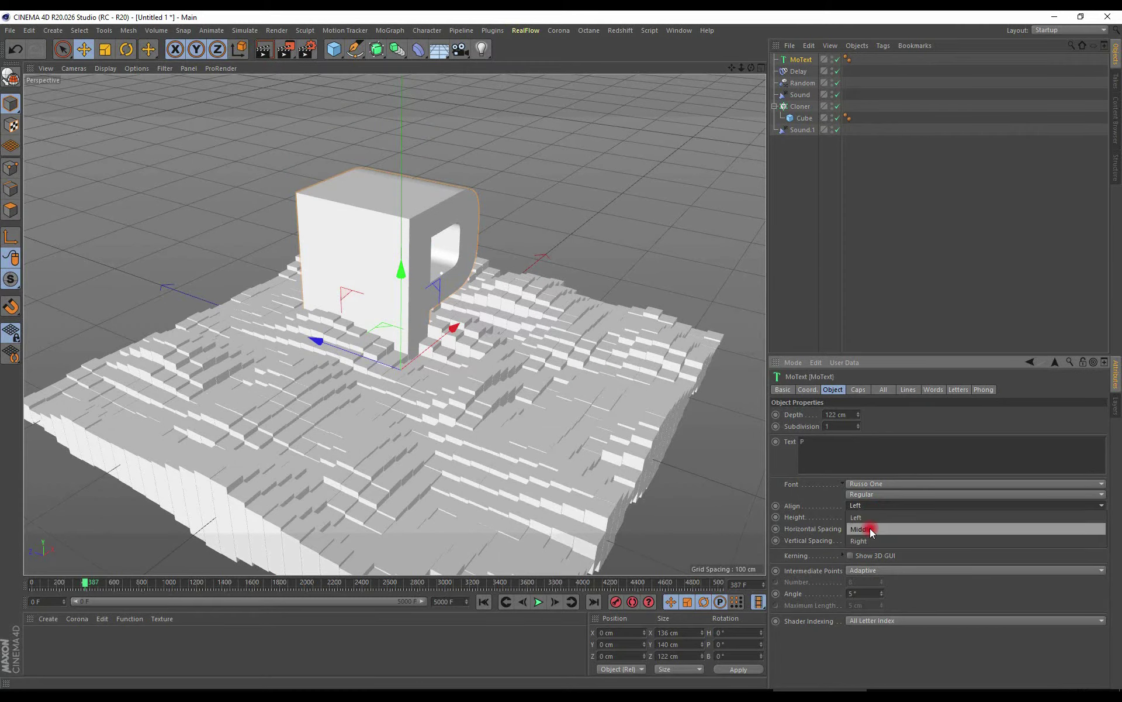
Step: Set the P's alignment to Middle, deepen it to 144 cm and scale it up slightly
left_click(870, 528)
mouse_move(333, 381)
left_mouse_down()
mouse_move(433, 400)
mouse_move(332, 352)
mouse_move(351, 374)
left_mouse_up()
left_click_drag(858, 414, 858, 407)
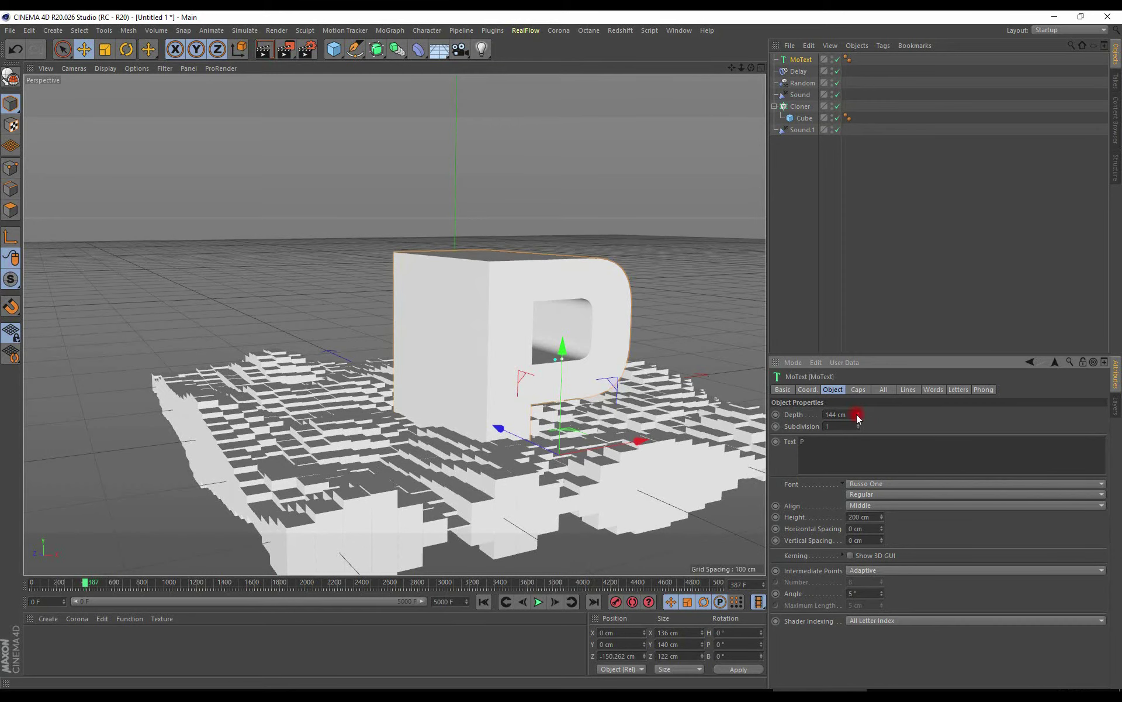
mouse_move(629, 388)
left_mouse_down("alt")
mouse_move(528, 414)
mouse_move(292, 280)
mouse_move(334, 279)
left_mouse_up("alt")
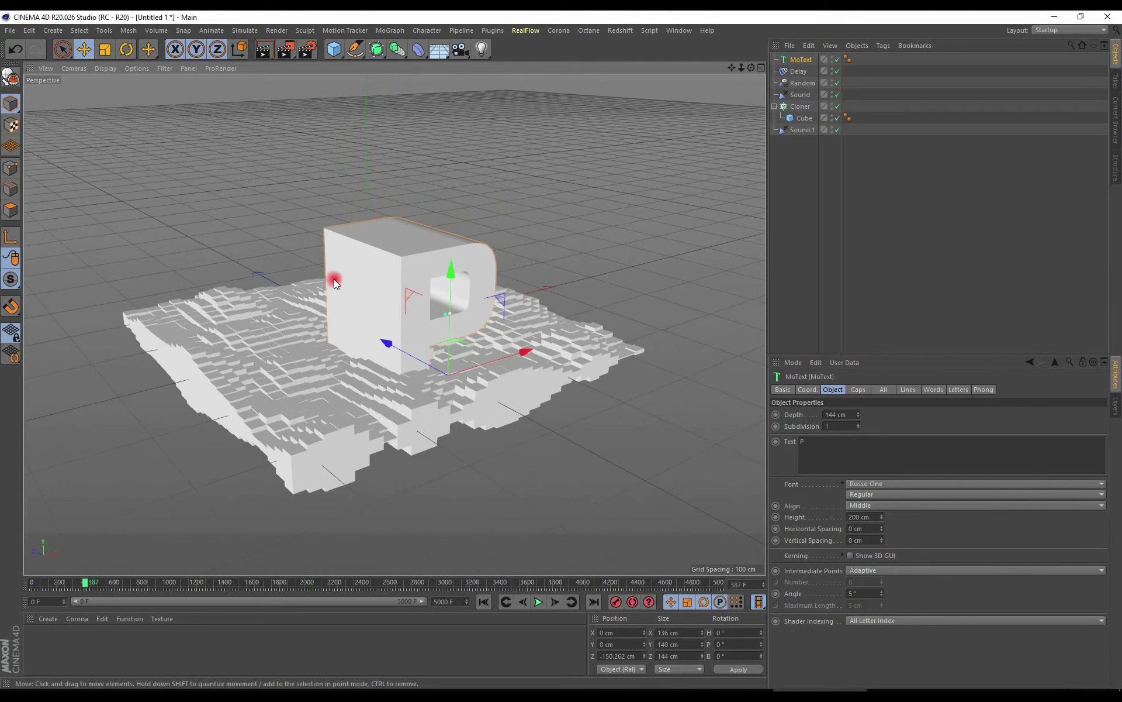
left_click(107, 51)
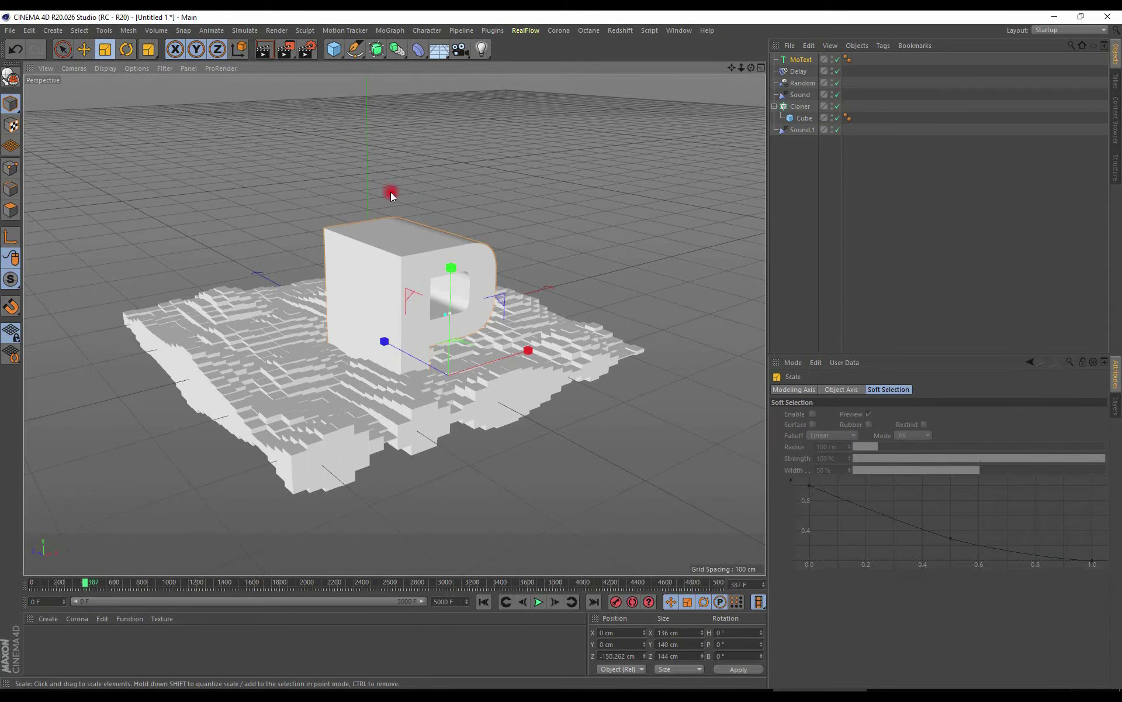
mouse_move(528, 351)
left_mouse_down()
mouse_move(555, 343)
mouse_move(511, 338)
mouse_move(503, 295)
left_mouse_up()
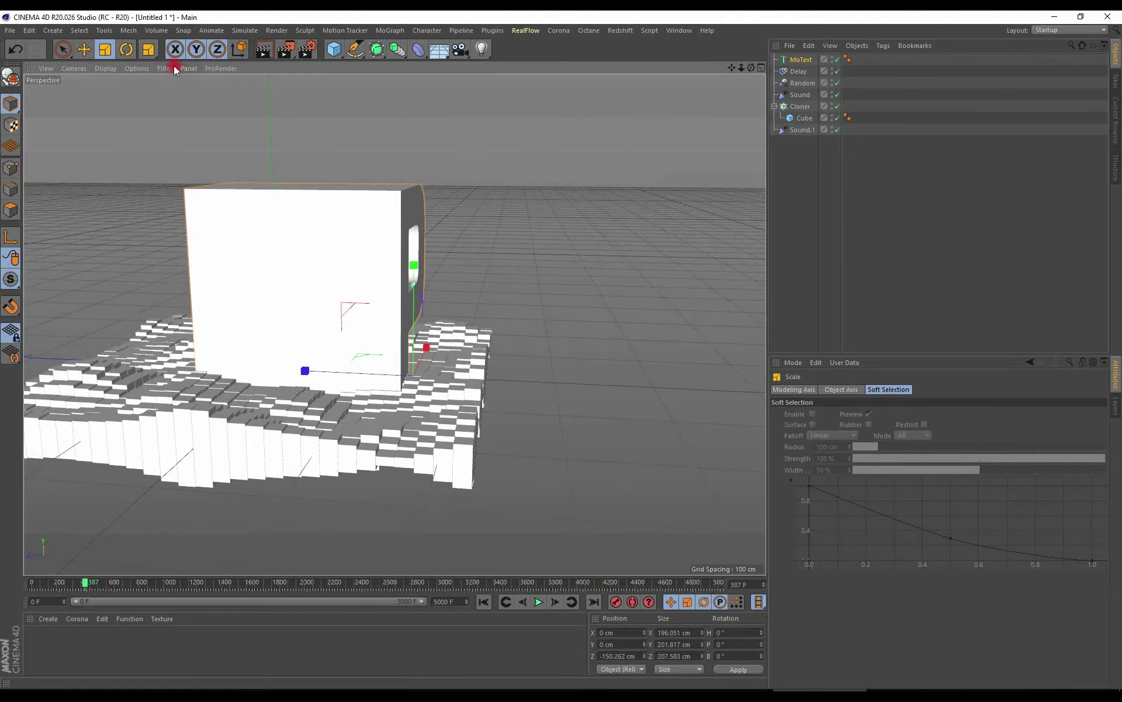
Step: Rotate the P -90° in pitch to lie flat, raise it above the field and enlarge it
left_click(126, 49)
mouse_move(445, 318)
left_mouse_down()
mouse_move(353, 290)
mouse_move(238, 281)
left_mouse_up()
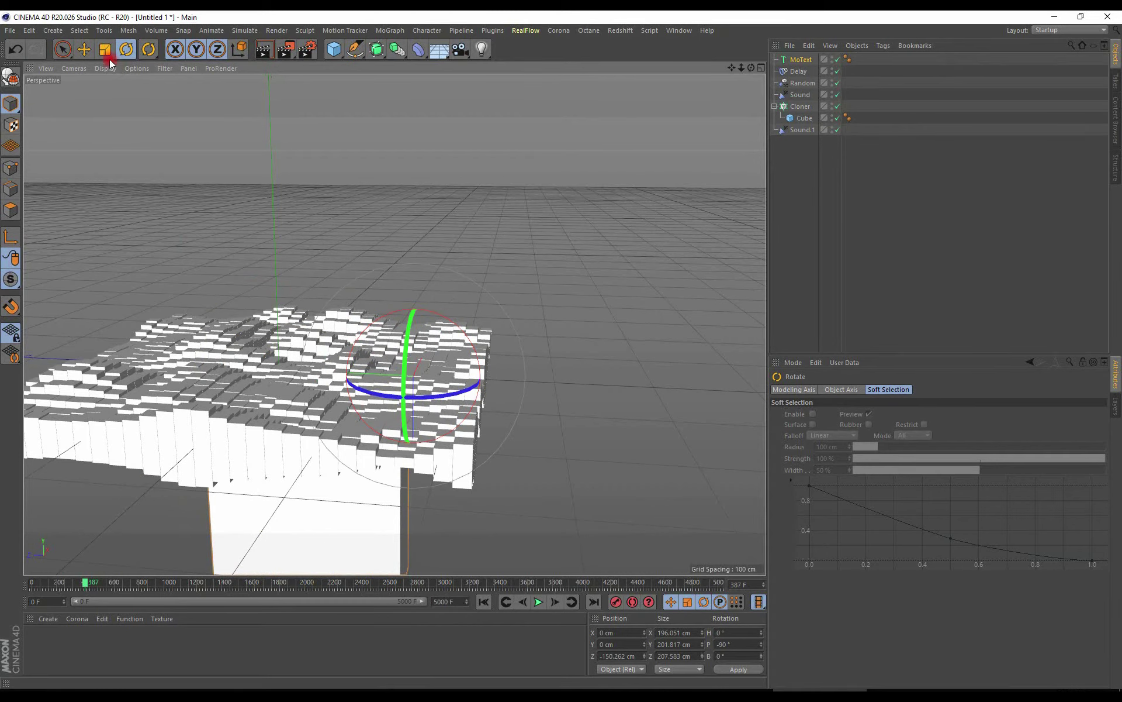
left_click(85, 50)
mouse_move(411, 429)
left_mouse_down()
mouse_move(394, 314)
mouse_move(314, 367)
mouse_move(241, 297)
mouse_move(338, 326)
left_mouse_up()
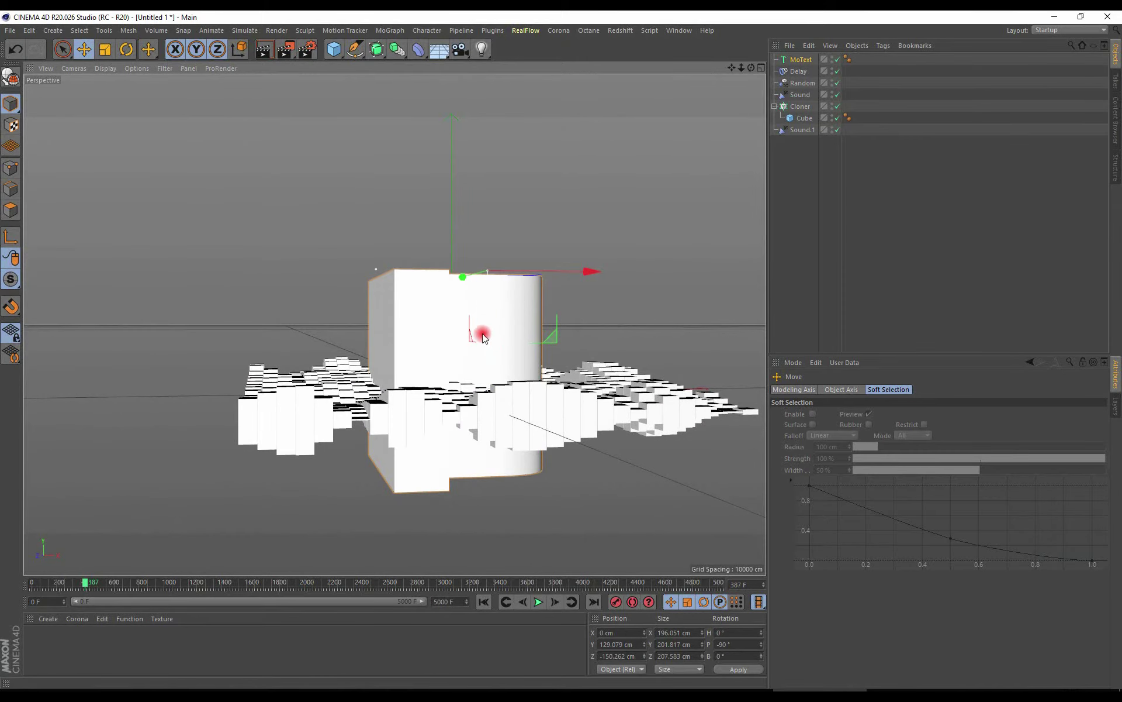
mouse_move(483, 337)
left_mouse_down()
mouse_move(476, 288)
mouse_move(388, 394)
mouse_move(416, 419)
mouse_move(420, 501)
left_mouse_up()
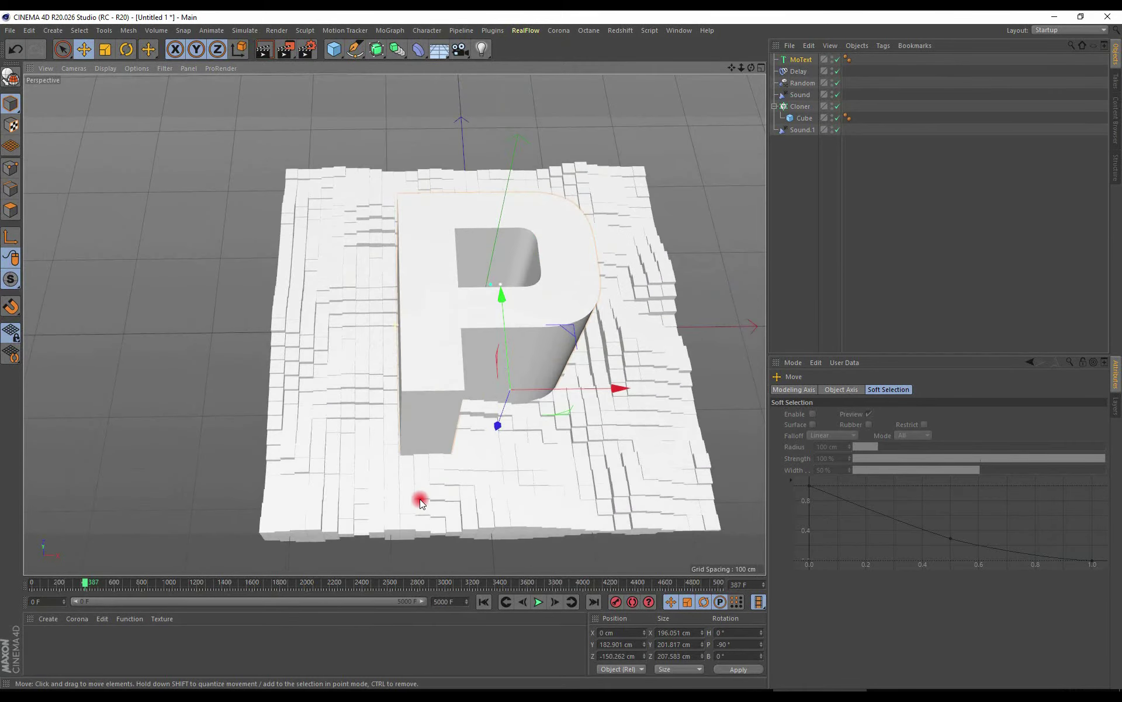
left_click(106, 49)
mouse_move(622, 385)
left_mouse_down()
mouse_move(696, 401)
mouse_move(646, 280)
mouse_move(614, 258)
mouse_move(558, 265)
left_mouse_up()
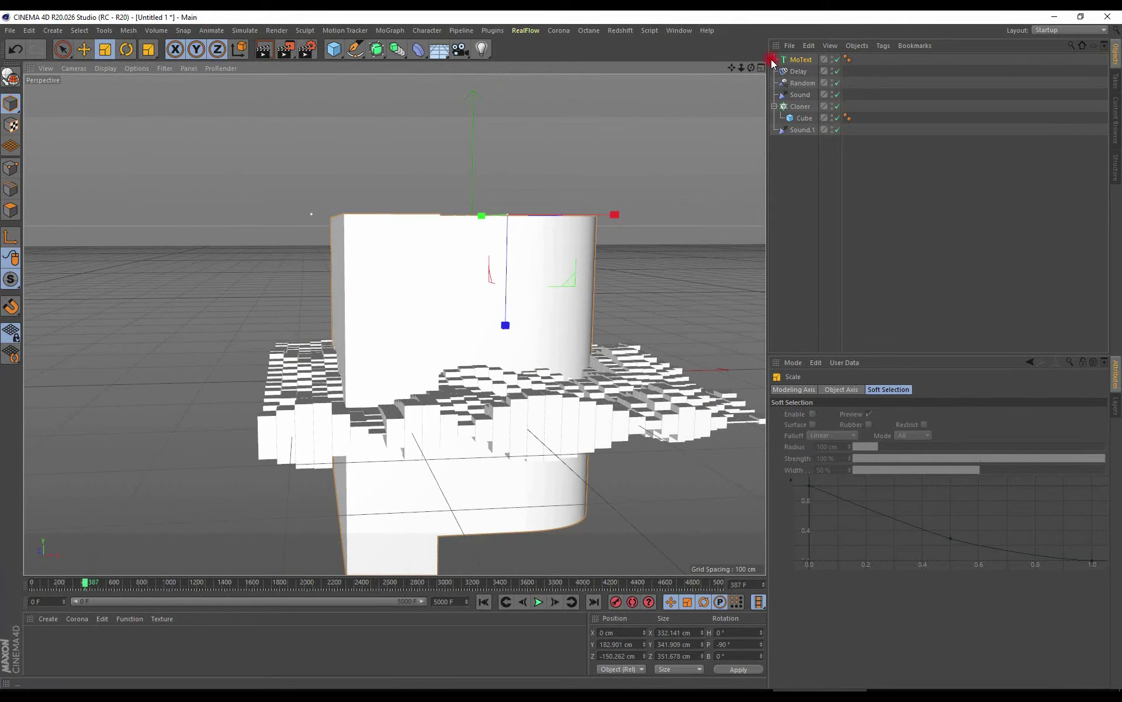
Step: Adjust the P's depth to about 285 cm, enlarge it again and reposition it over the field
left_click(801, 61)
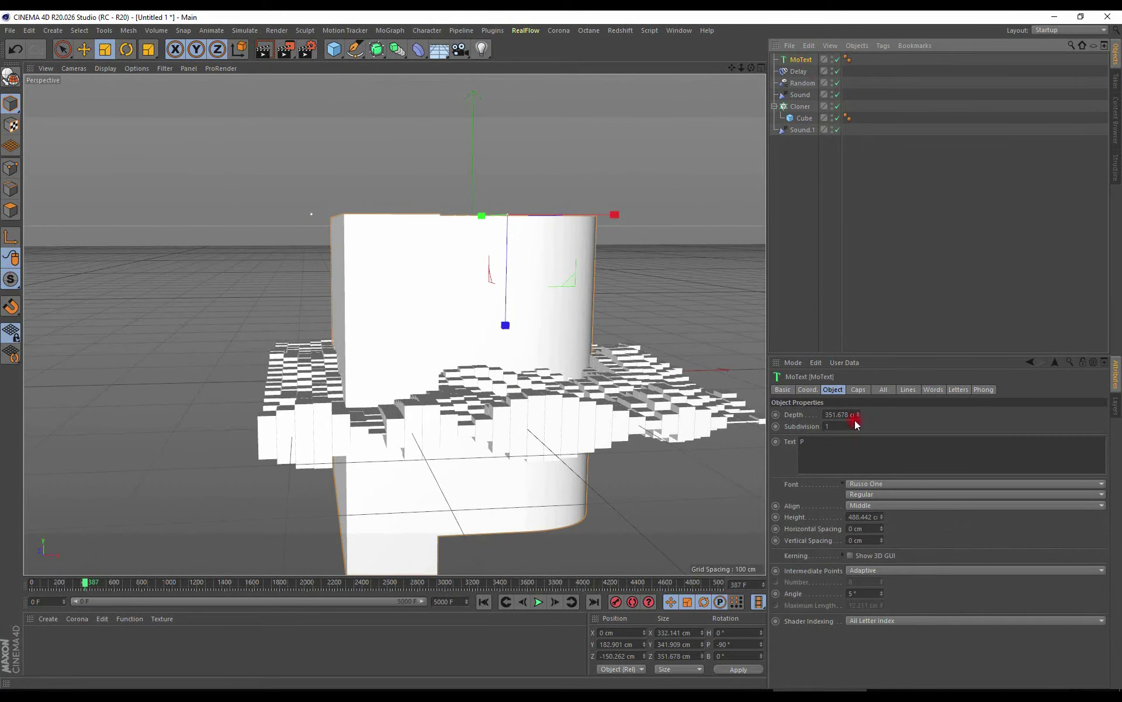
left_click_drag(860, 414, 855, 416)
mouse_move(596, 297)
left_mouse_down("alt")
mouse_move(610, 335)
mouse_move(671, 266)
mouse_move(534, 351)
mouse_move(584, 431)
mouse_move(696, 409)
mouse_move(538, 387)
mouse_move(588, 378)
left_mouse_up("alt")
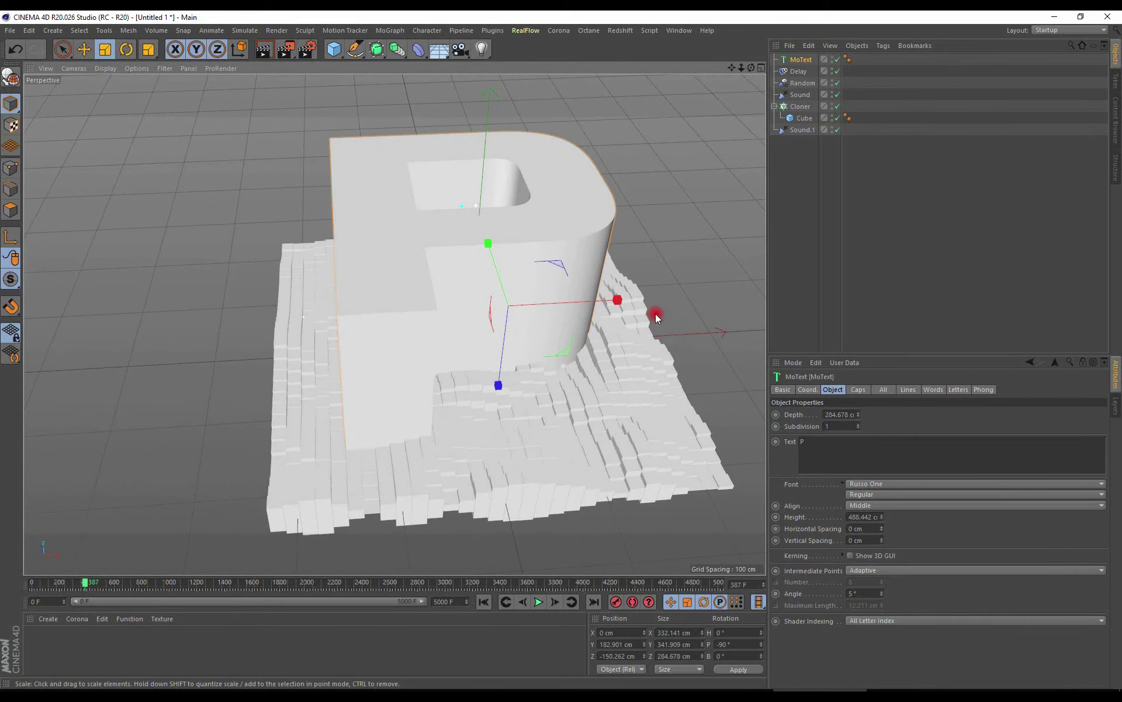
mouse_move(622, 296)
left_mouse_down()
mouse_move(653, 290)
mouse_move(538, 300)
mouse_move(681, 253)
mouse_move(655, 278)
mouse_move(478, 286)
mouse_move(539, 247)
mouse_move(479, 272)
left_mouse_up()
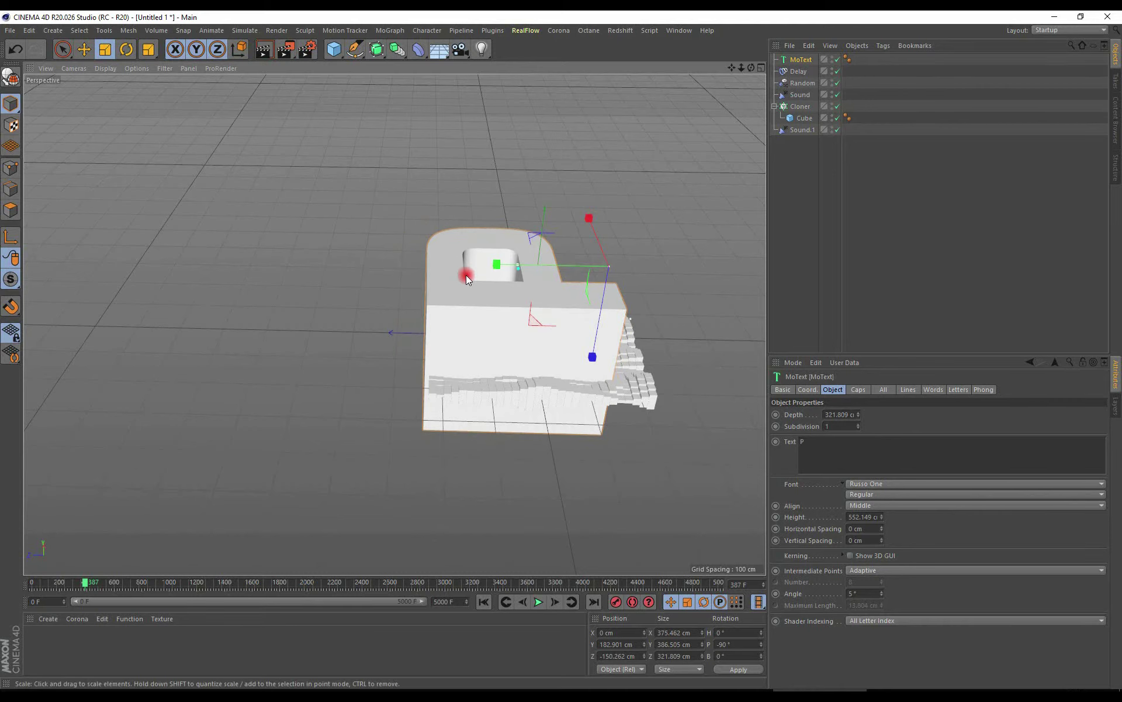
left_click(84, 50)
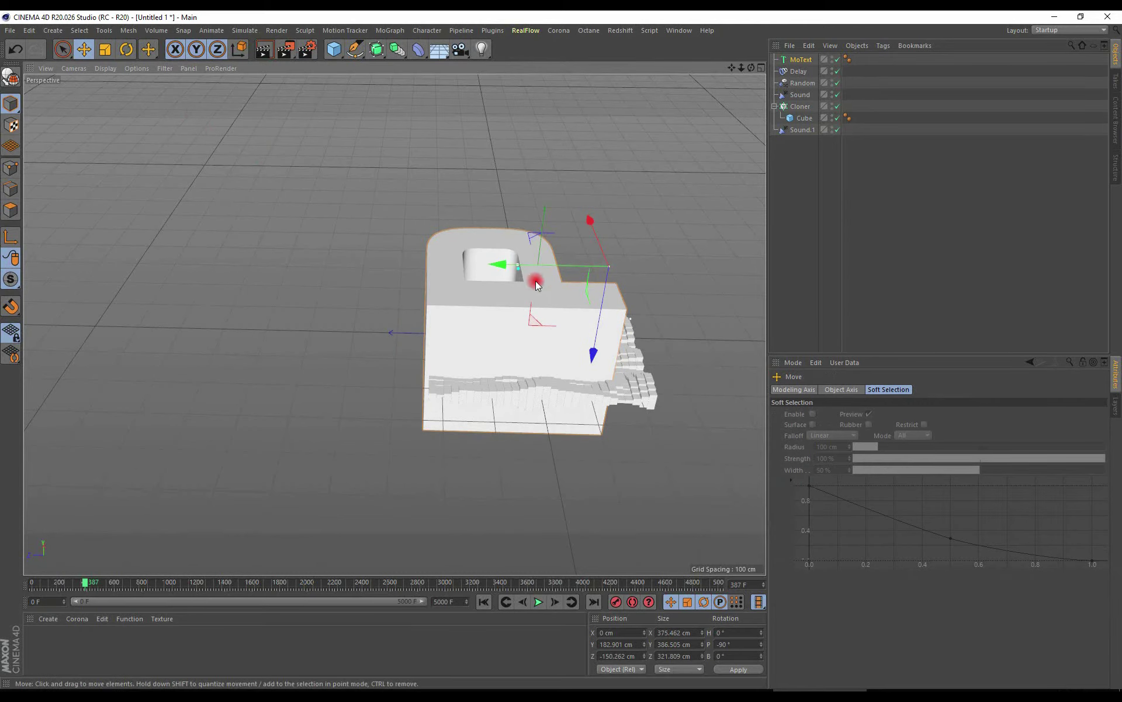
mouse_move(505, 261)
left_mouse_down()
mouse_move(523, 266)
mouse_move(396, 283)
mouse_move(333, 243)
mouse_move(393, 324)
mouse_move(364, 317)
left_mouse_up()
mouse_move(365, 317)
right_mouse_down("alt")
mouse_move(335, 321)
mouse_move(425, 320)
right_mouse_up("alt")
mouse_move(333, 200)
left_mouse_down("alt")
mouse_move(300, 230)
mouse_move(321, 191)
mouse_move(289, 160)
mouse_move(288, 93)
mouse_move(296, 184)
mouse_move(413, 426)
mouse_move(396, 456)
mouse_move(551, 451)
mouse_move(433, 453)
left_mouse_up("alt")
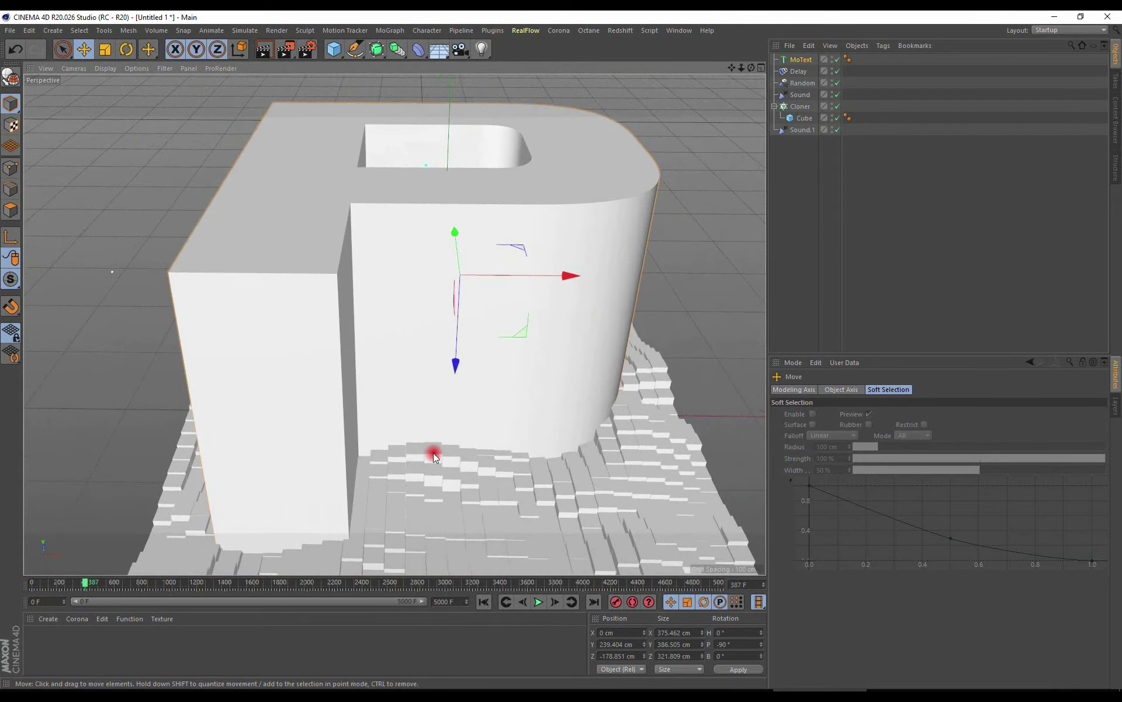
mouse_move(566, 405)
left_mouse_down("alt")
mouse_move(454, 394)
mouse_move(452, 288)
mouse_move(419, 246)
left_mouse_up("alt")
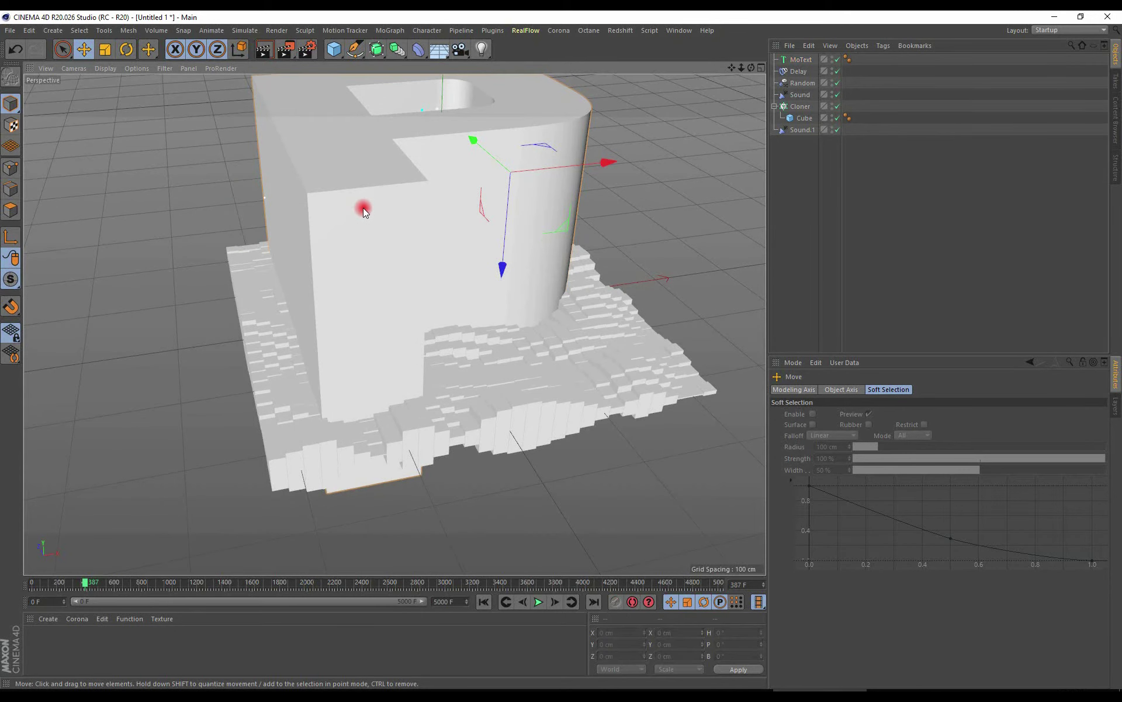
left_click(372, 248)
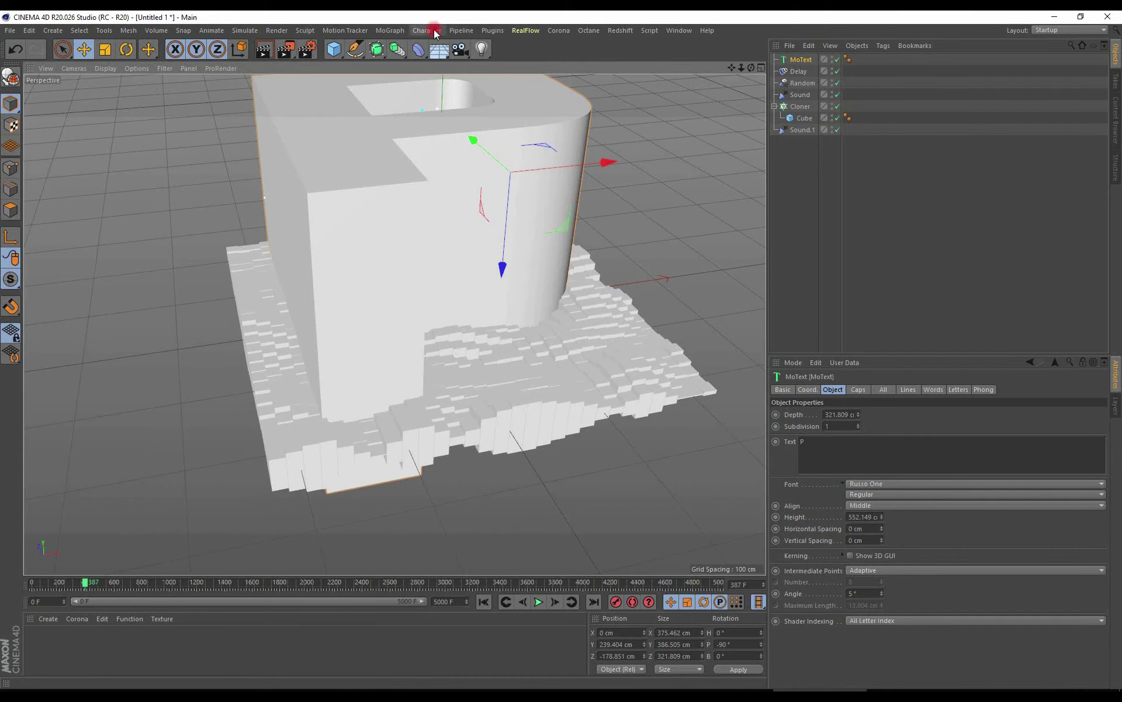
Step: Add a Boole object and nest the Cloner and MoText under it, Cloner first
left_click(396, 50)
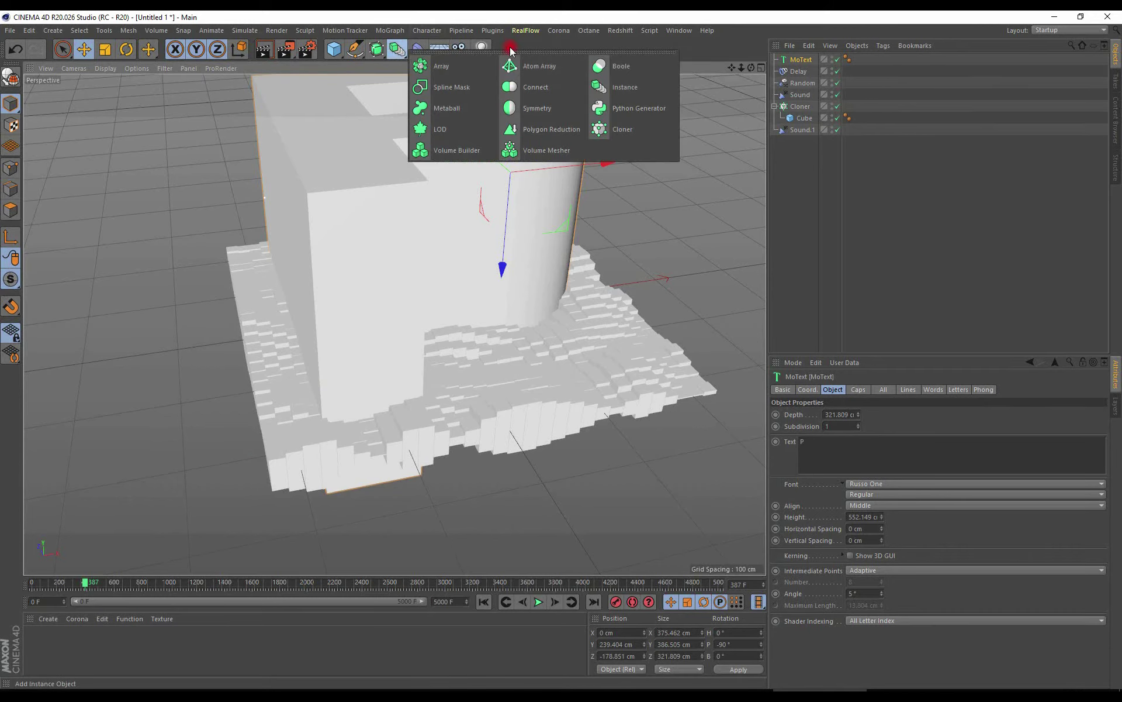
left_click(616, 65)
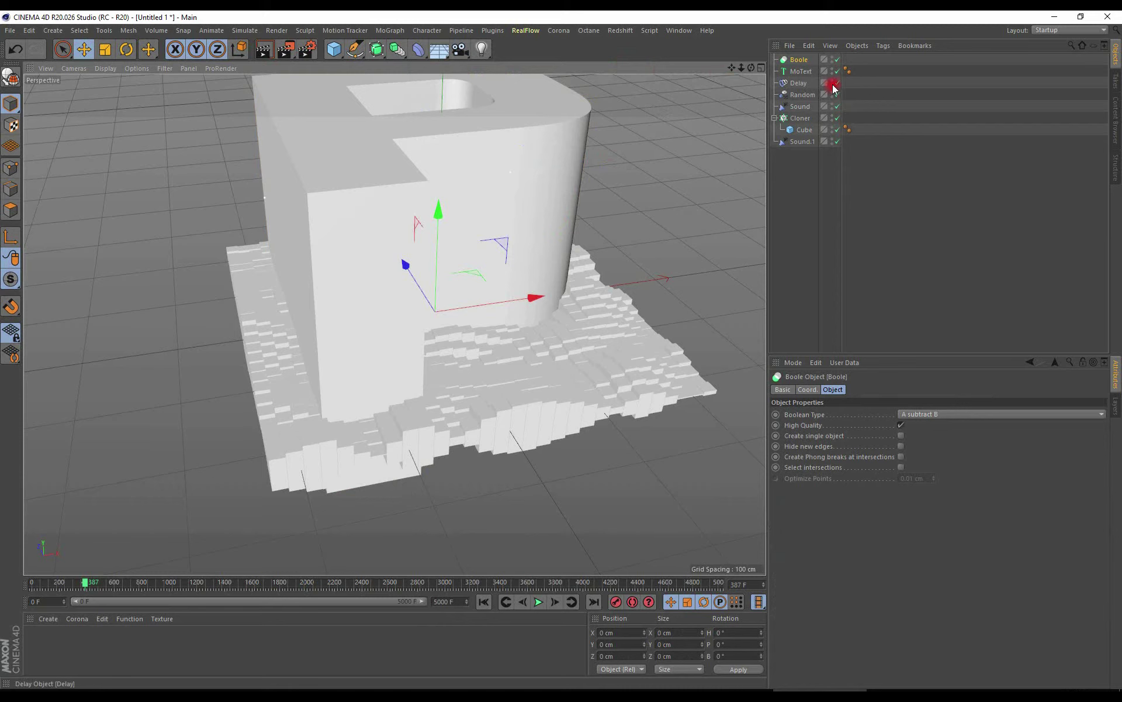
left_click_drag(798, 69, 802, 59)
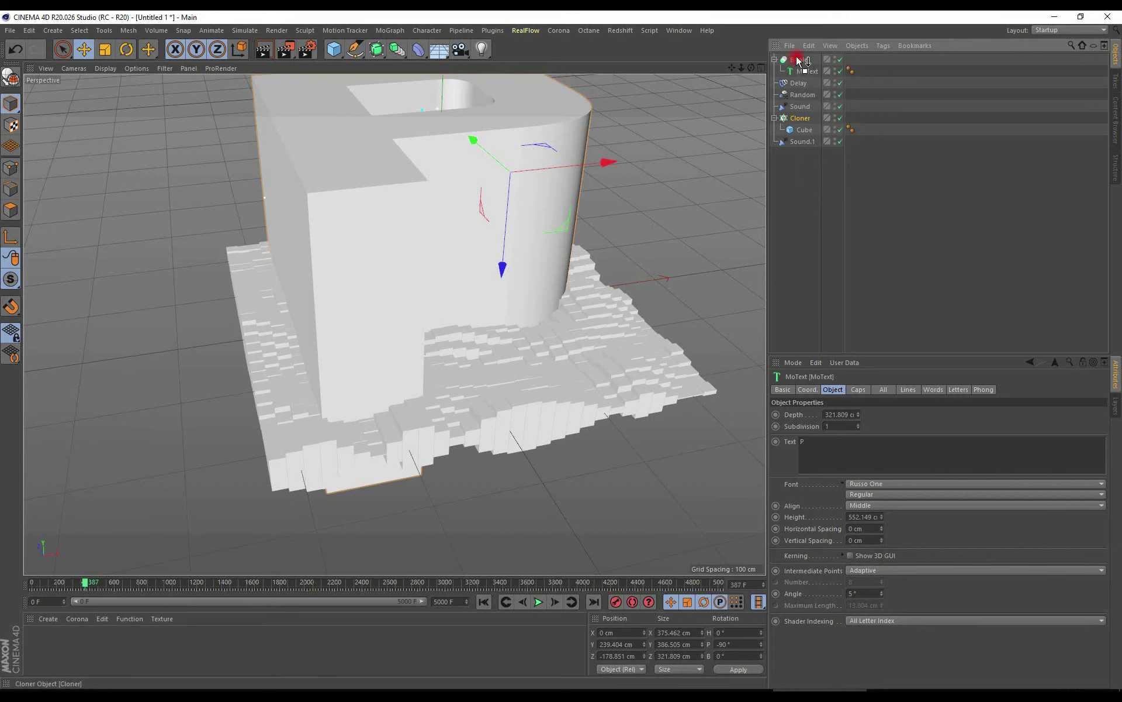
left_click_drag(799, 60, 800, 61)
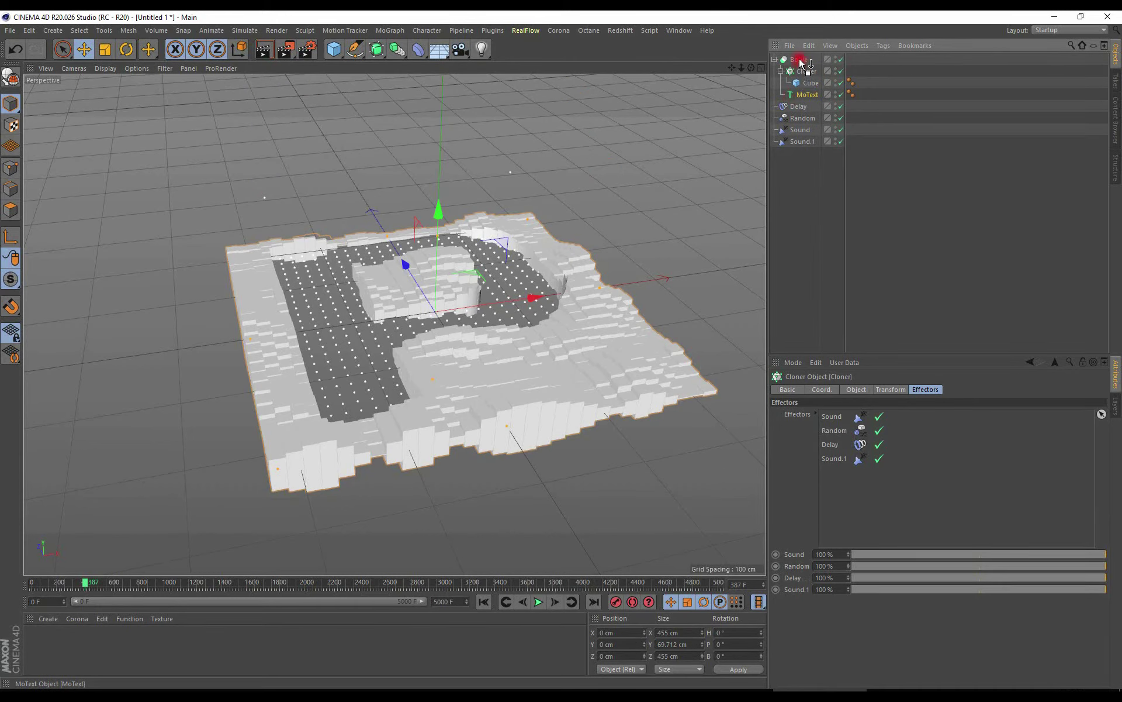
left_click_drag(801, 61, 821, 80)
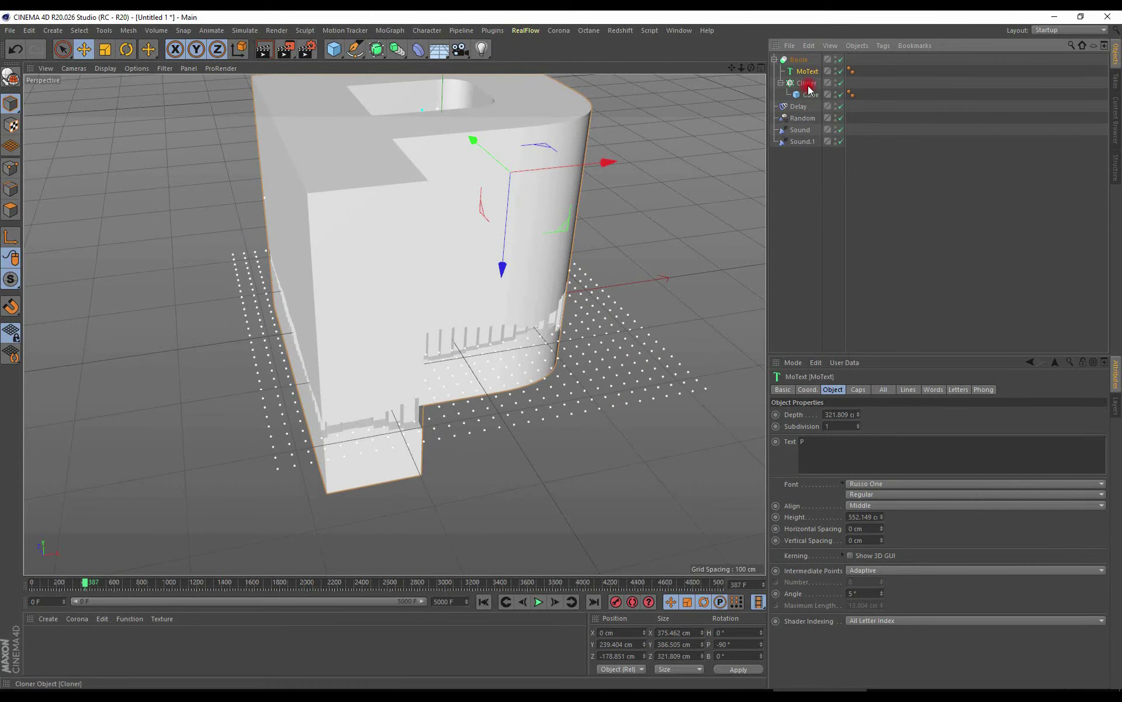
left_click_drag(805, 60, 806, 61)
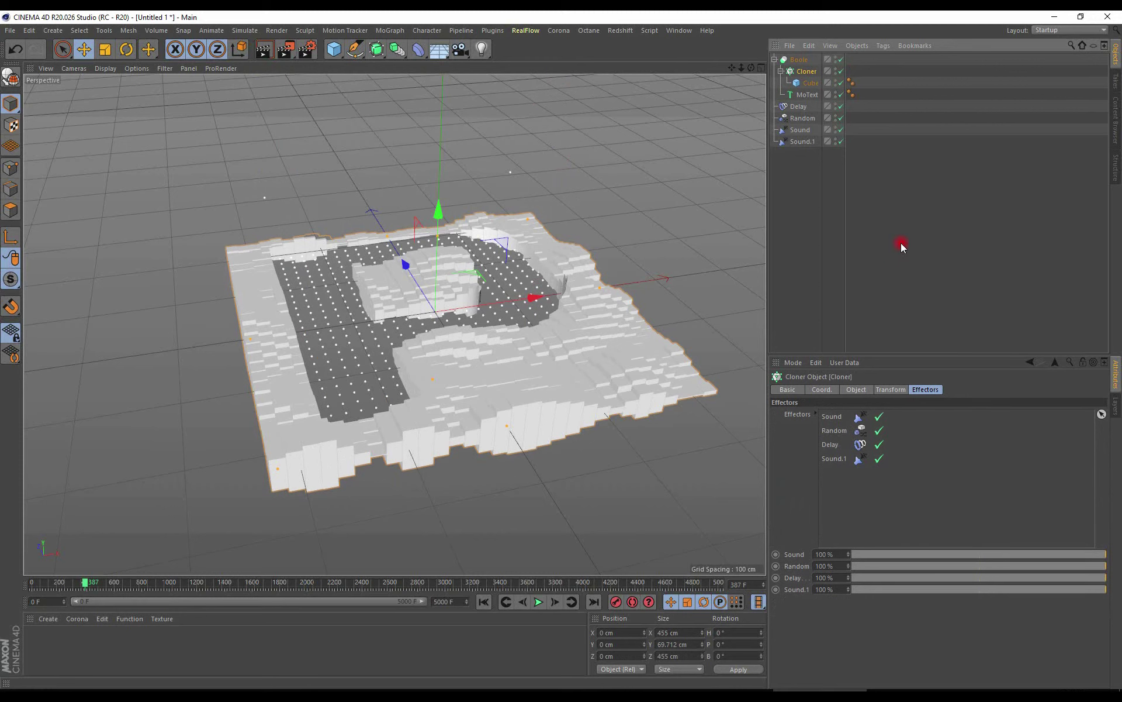
Step: Set the Boole's type to A intersect B and inspect the carved P
left_click(800, 61)
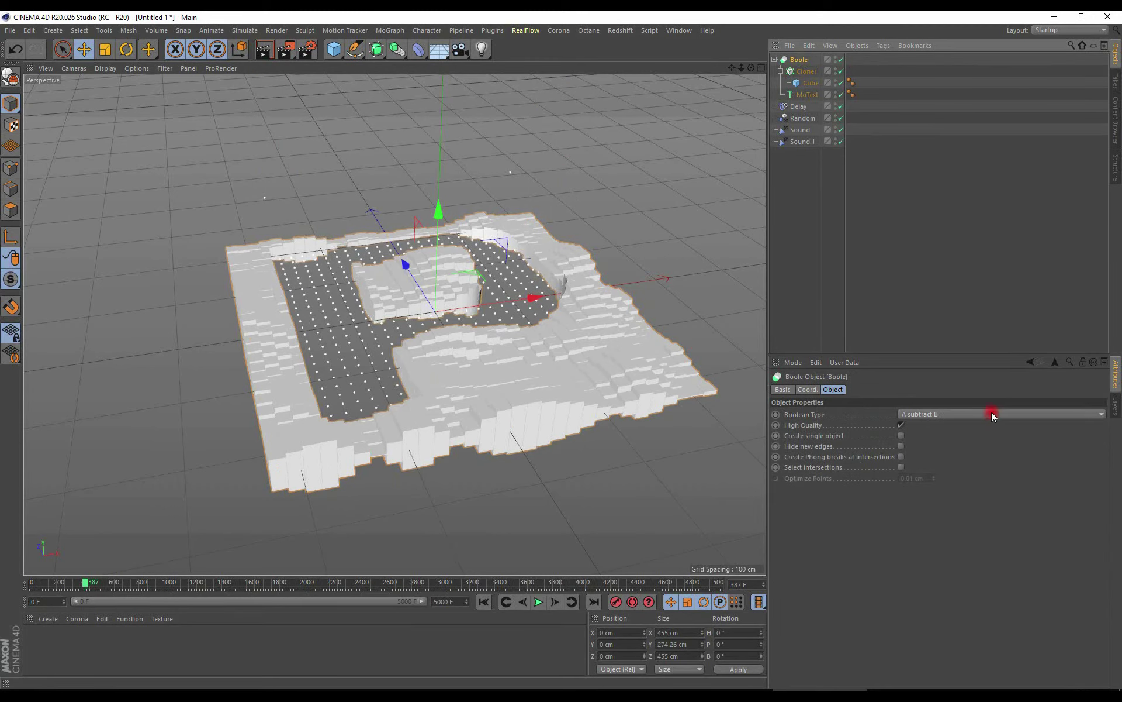
left_click(930, 414)
left_click(922, 452)
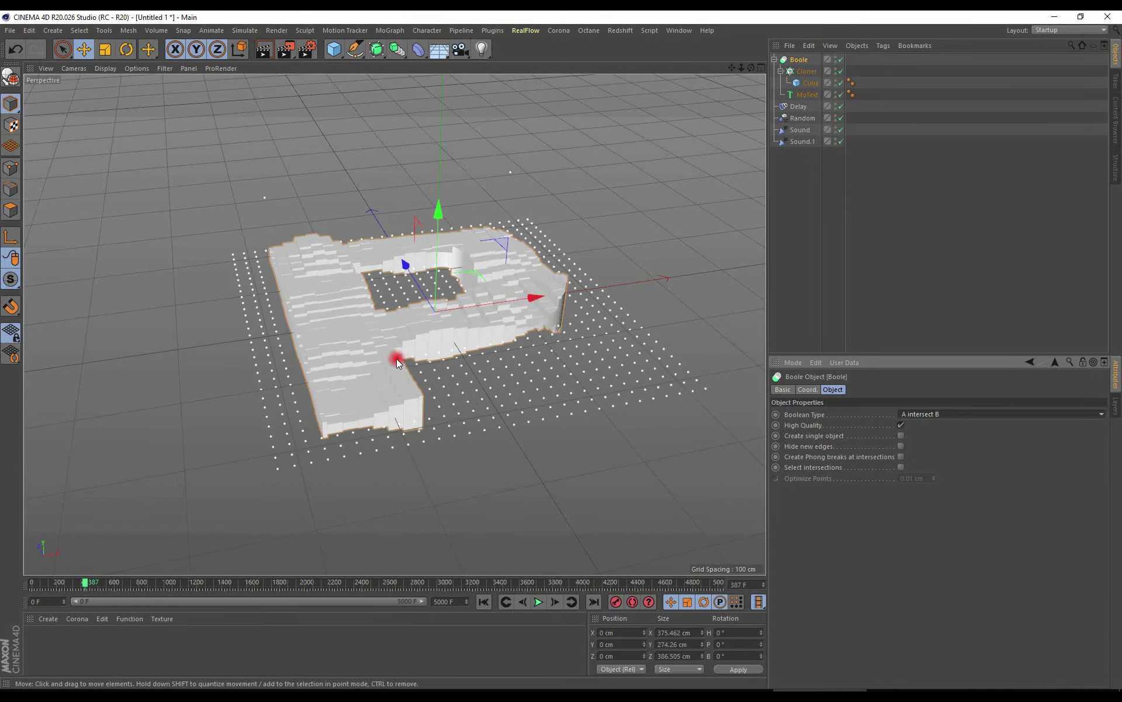
mouse_move(395, 359)
left_mouse_down("alt")
mouse_move(452, 310)
mouse_move(362, 344)
mouse_move(420, 406)
mouse_move(376, 421)
mouse_move(367, 451)
mouse_move(383, 416)
mouse_move(436, 449)
mouse_move(492, 426)
left_mouse_up("alt")
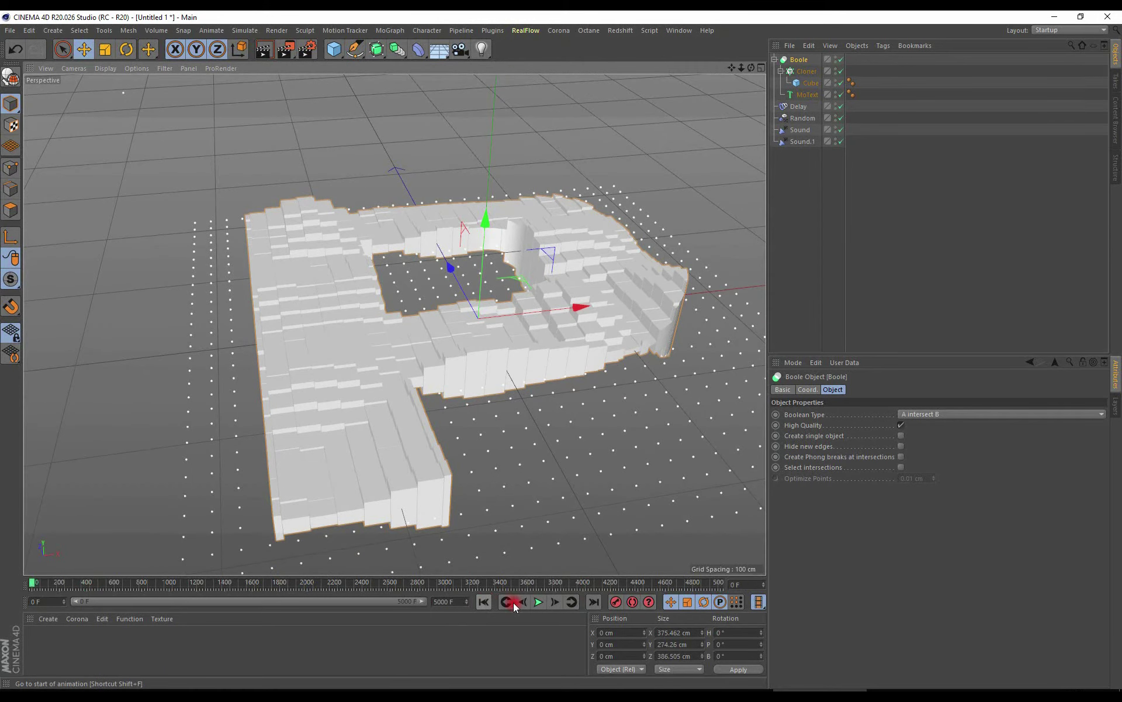
Step: Play the animation of the Boole-carved cube P
left_click(536, 602)
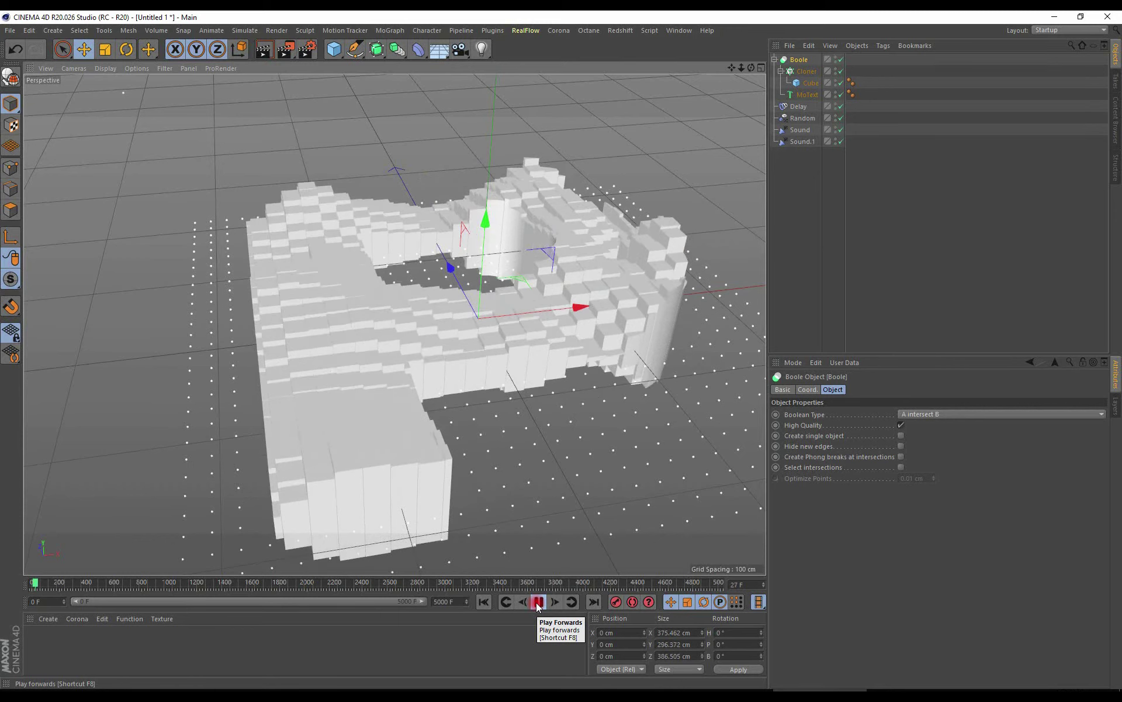
Step: Create material Mat with green colour (H 140, S 100%) and a Reflection (Legacy) layer
left_click(538, 602)
double_click(39, 638)
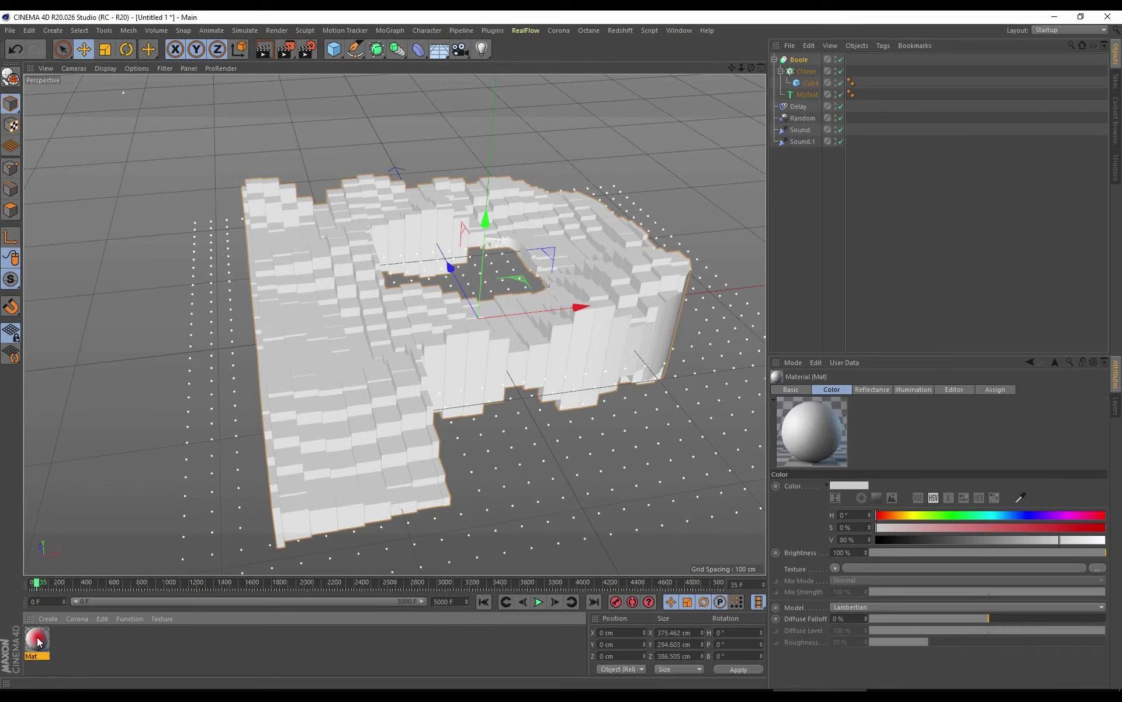
double_click(38, 639)
left_click_drag(418, 158, 554, 175)
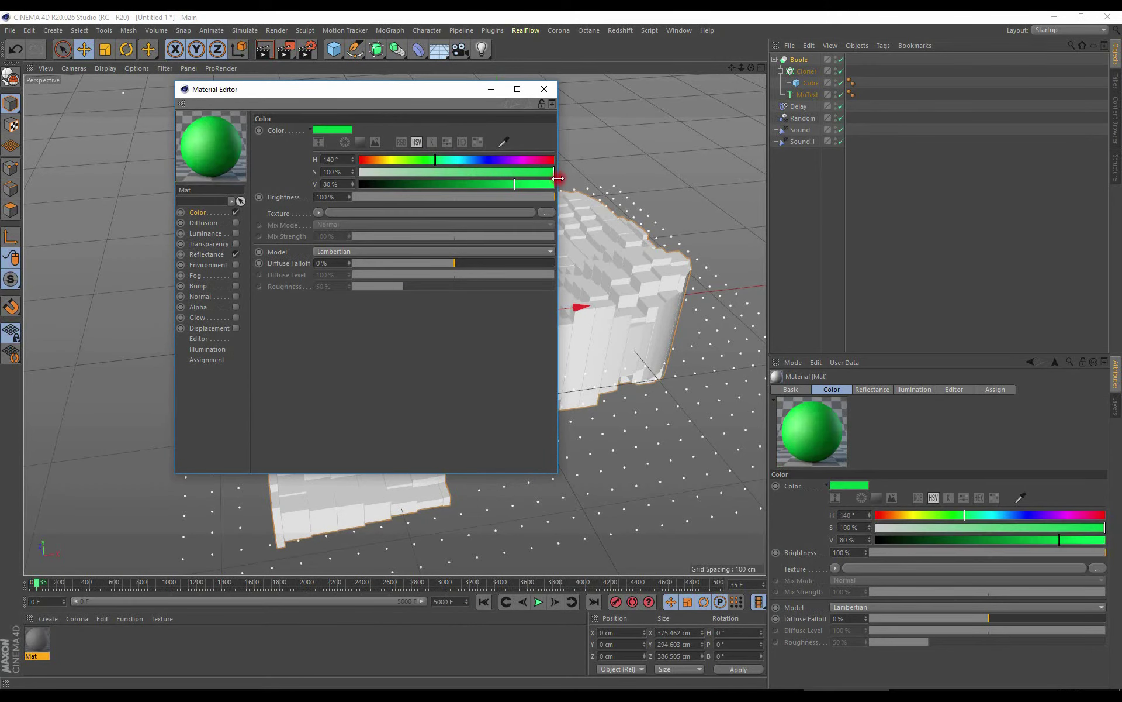
left_click(209, 257)
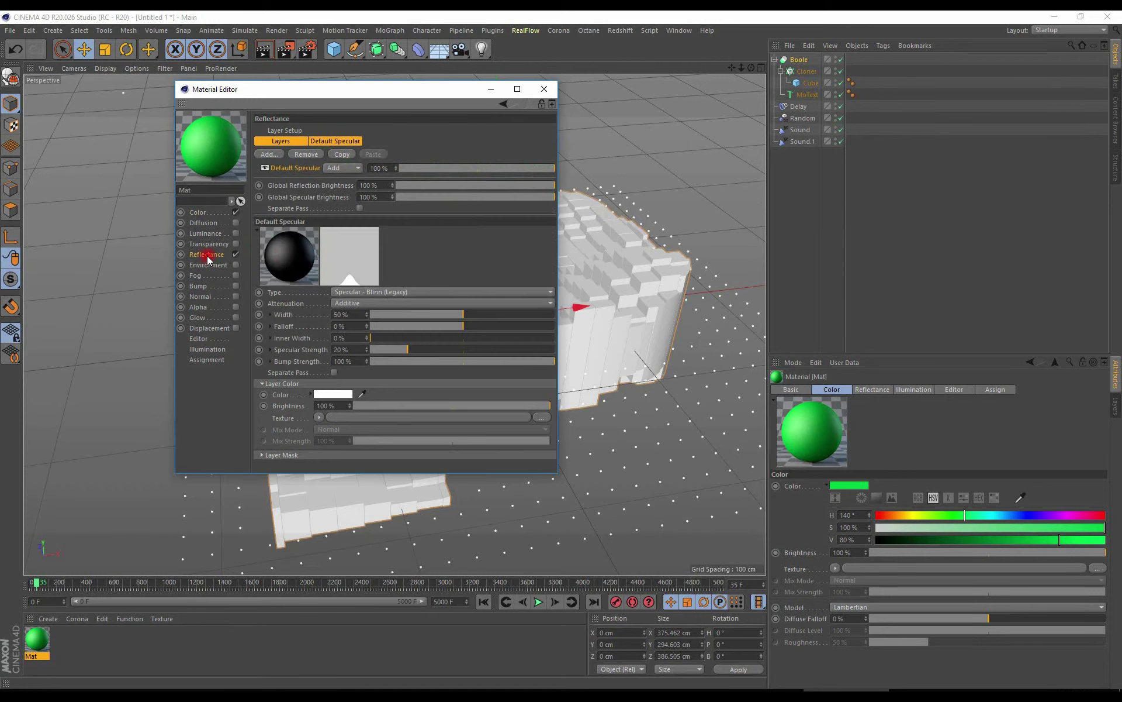
left_click(269, 154)
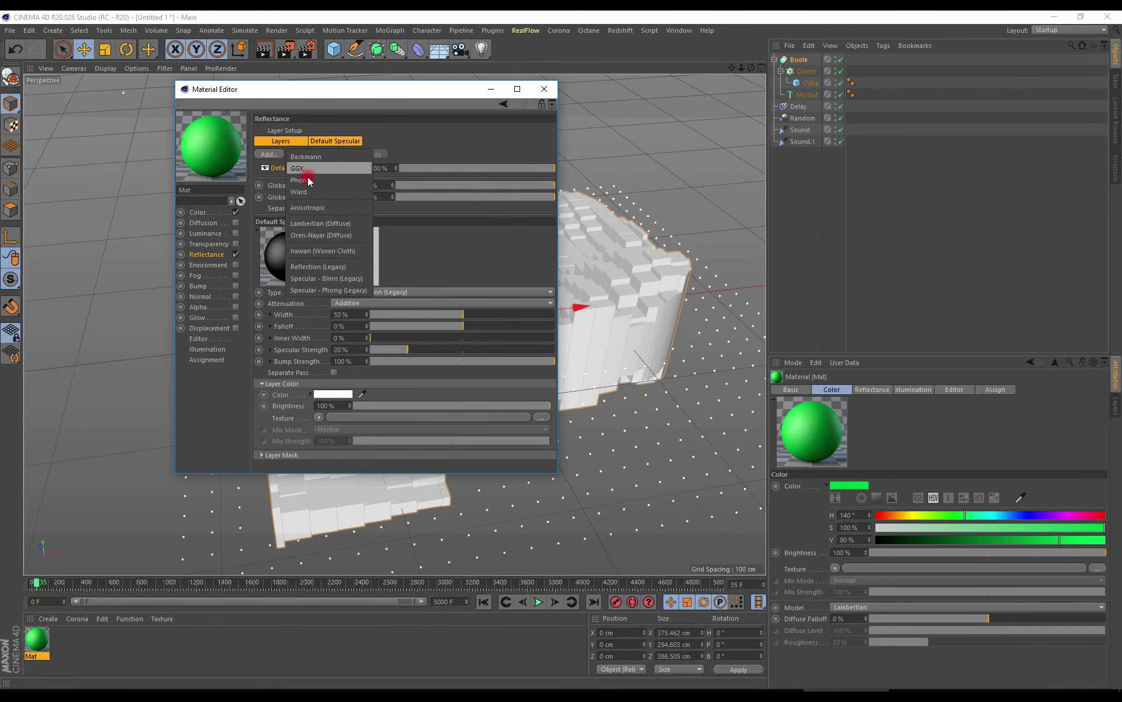
left_click(321, 268)
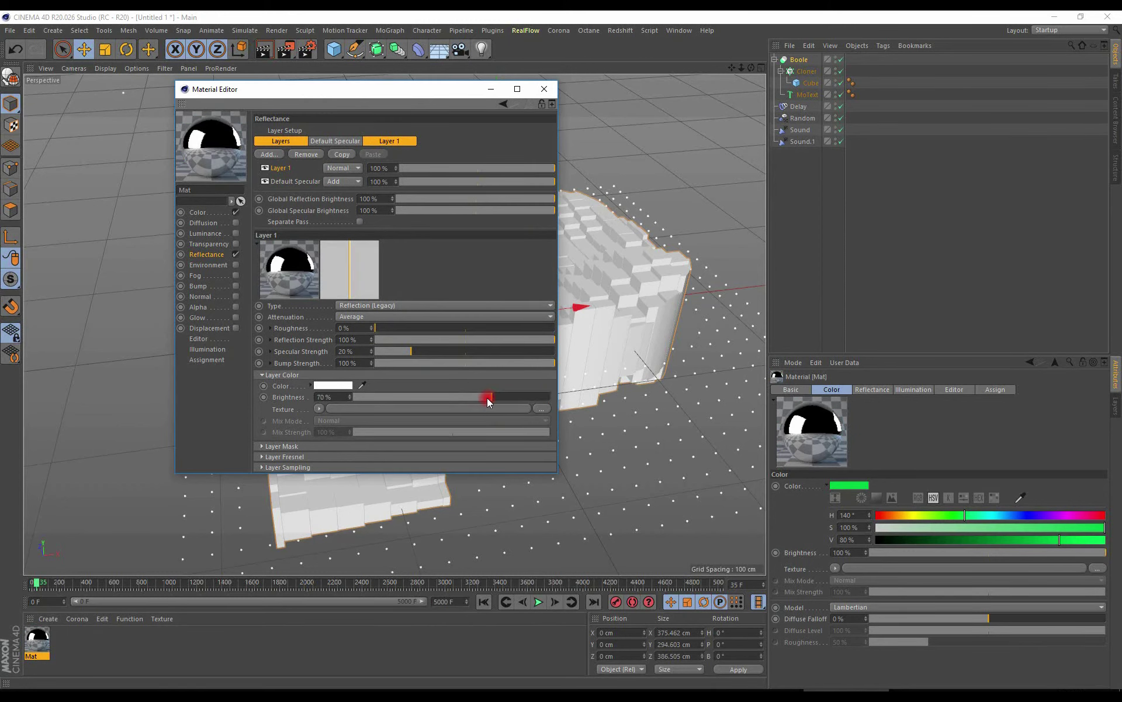
Step: Apply the green Mat to the MoText and inspect the green sides
left_click(541, 88)
left_click_drag(37, 638, 753, 156)
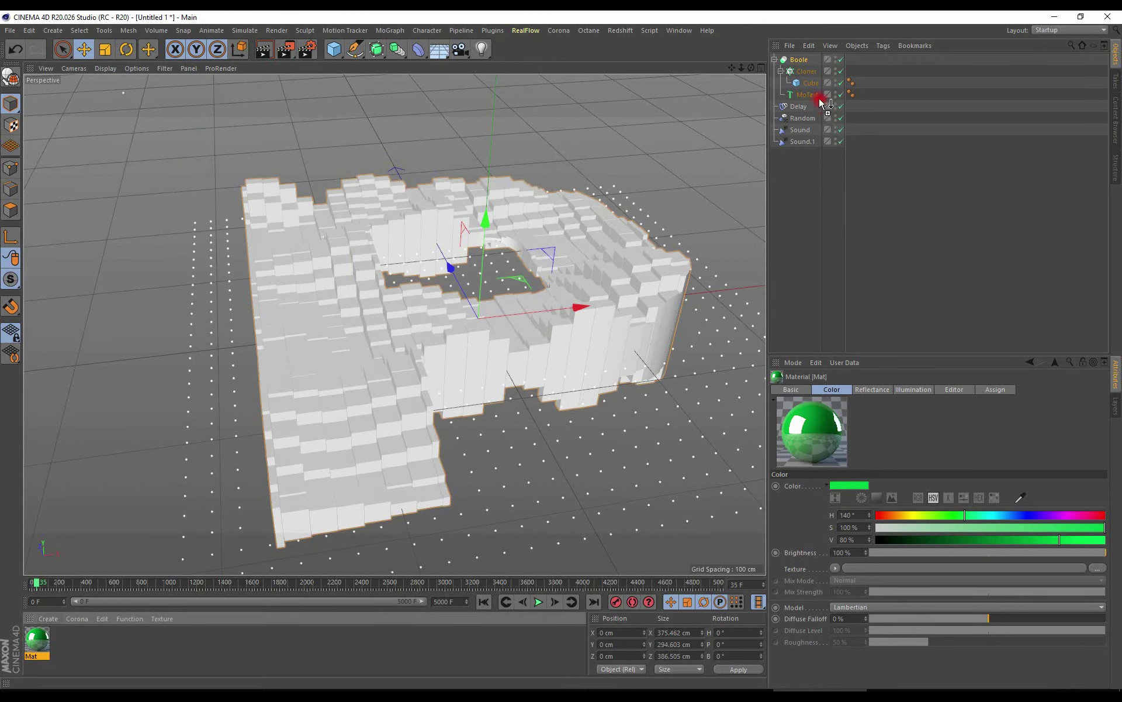
left_click_drag(817, 97, 817, 95)
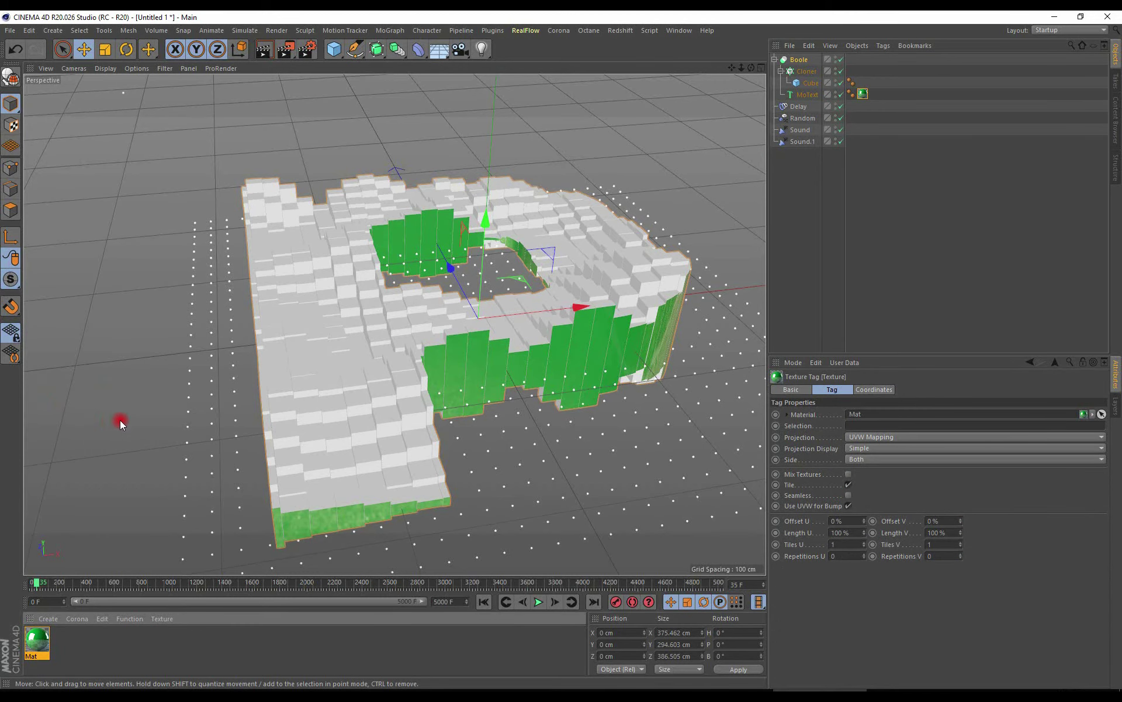
left_click_drag(128, 364, 104, 371, "alt")
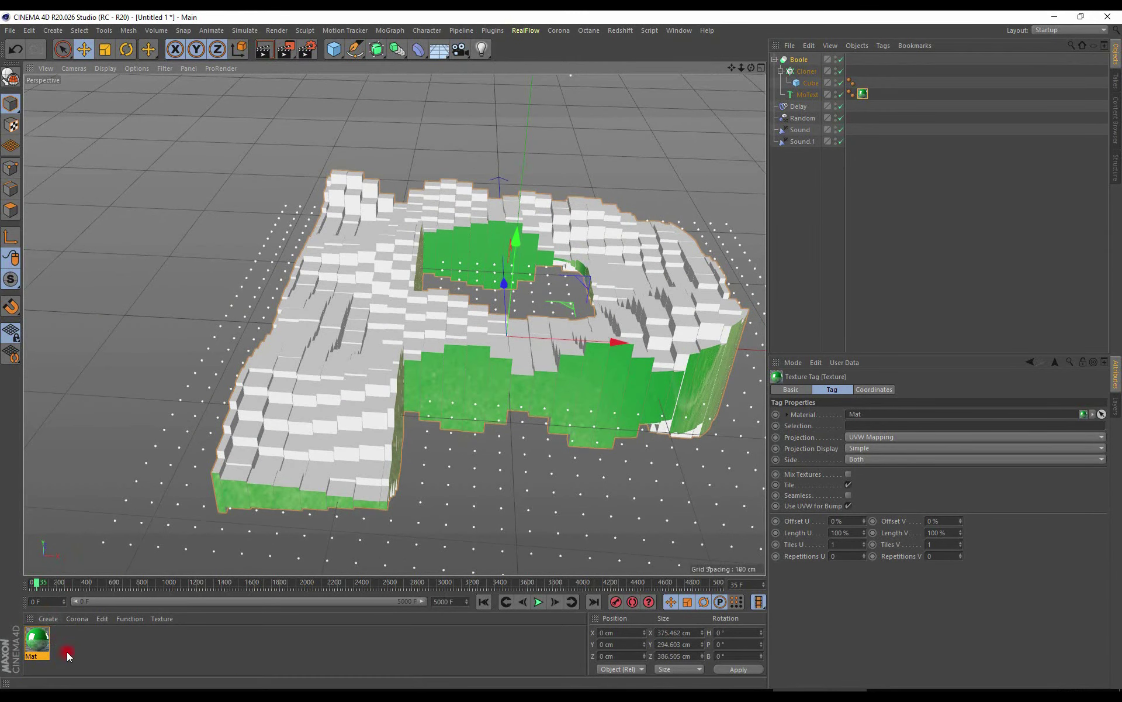
Step: Create material Mat.1 with red colour (H 360, S 100%) and a Reflection (Legacy) layer
double_click(67, 644)
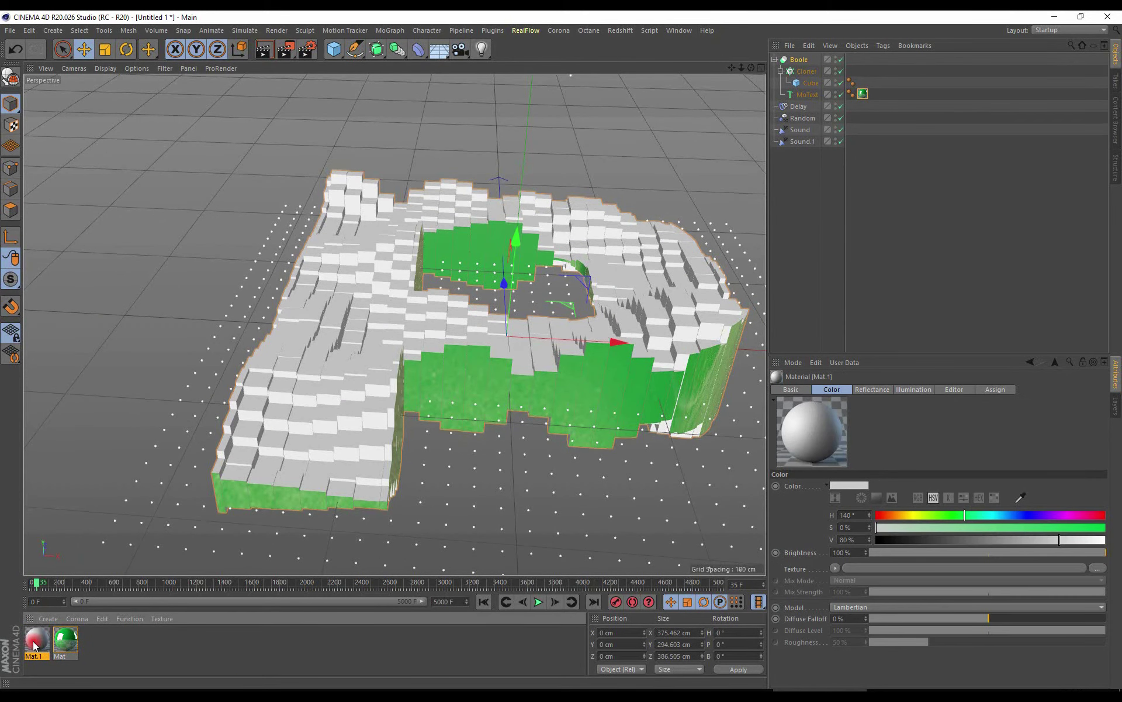
double_click(35, 644)
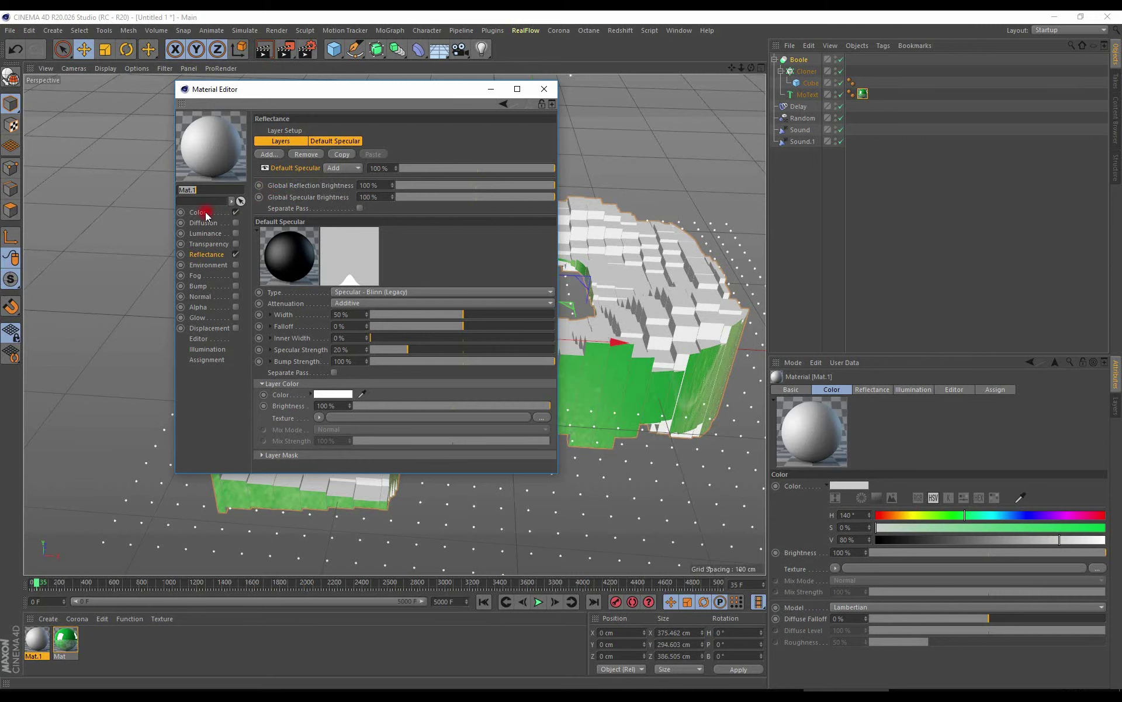
left_click(200, 212)
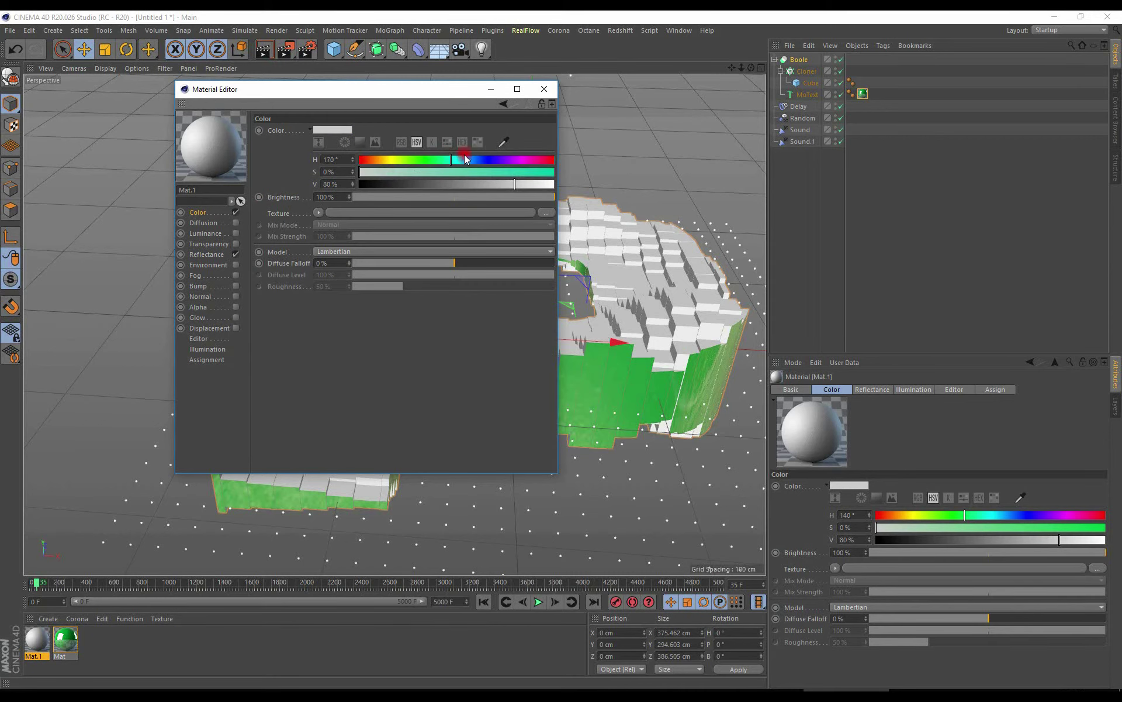
mouse_move(466, 159)
left_mouse_down()
mouse_move(556, 163)
mouse_move(591, 177)
left_mouse_up()
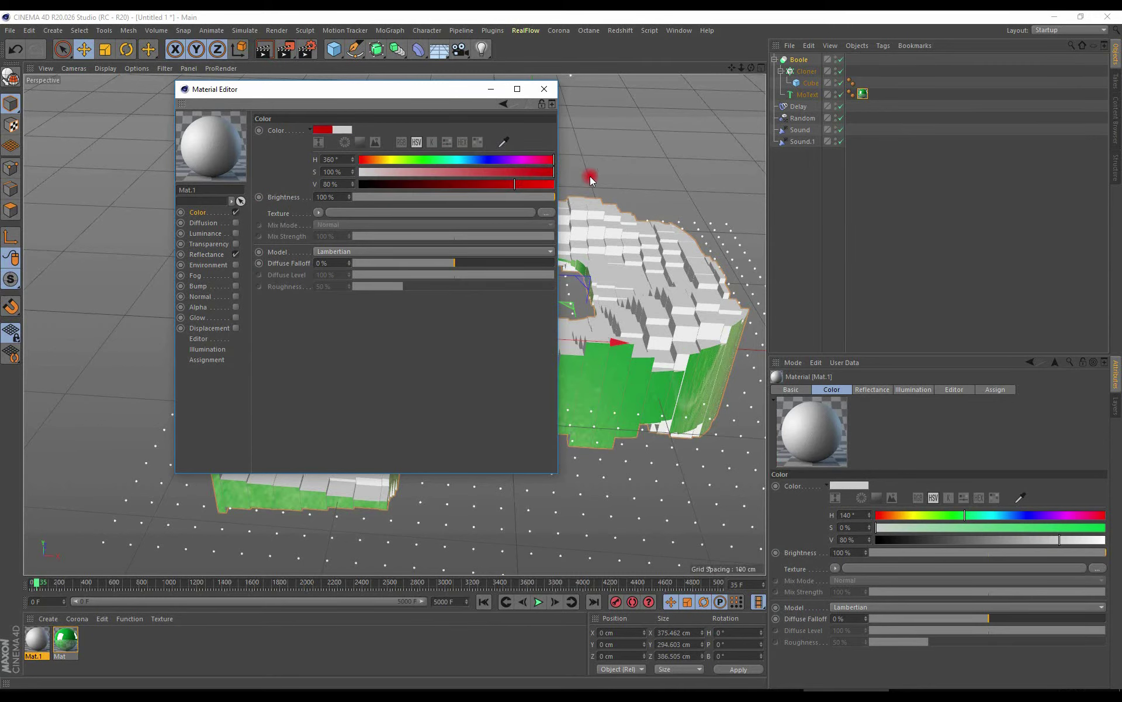
left_click(208, 255)
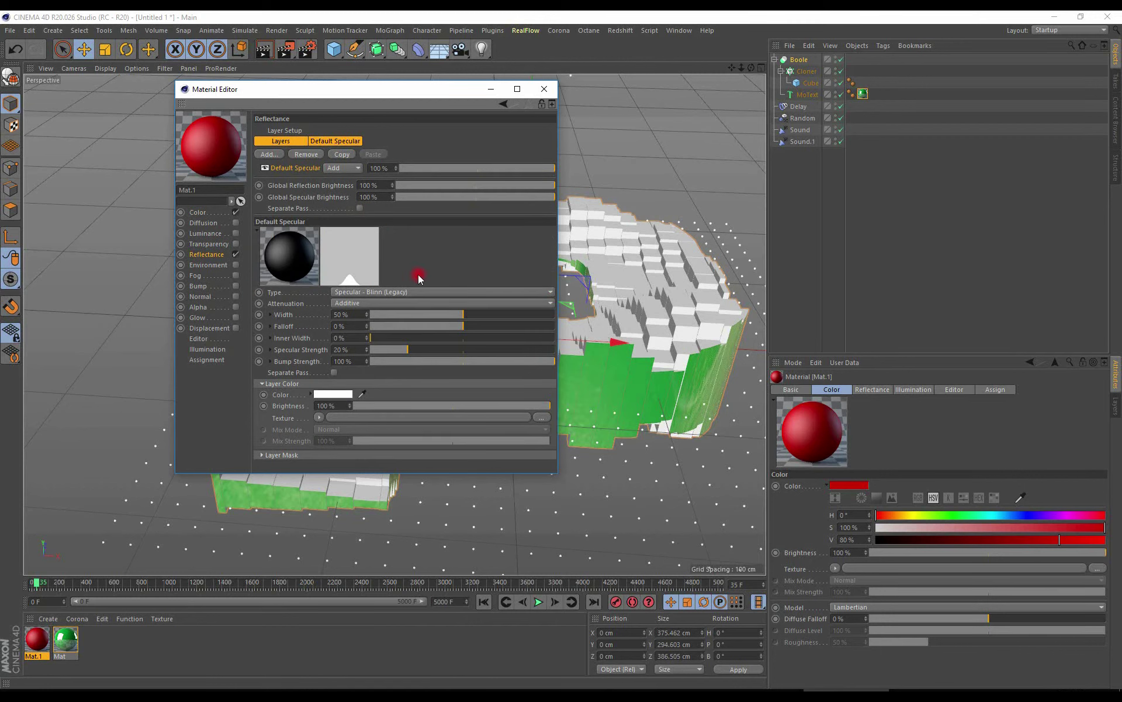
left_click(270, 155)
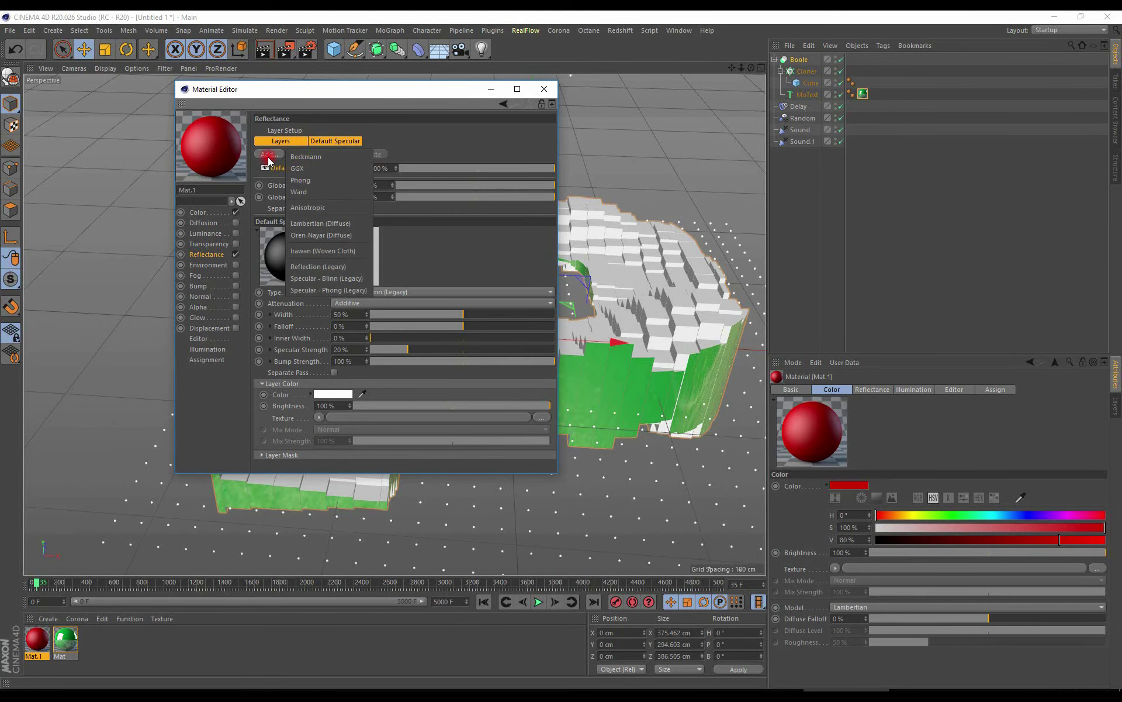
left_click(319, 267)
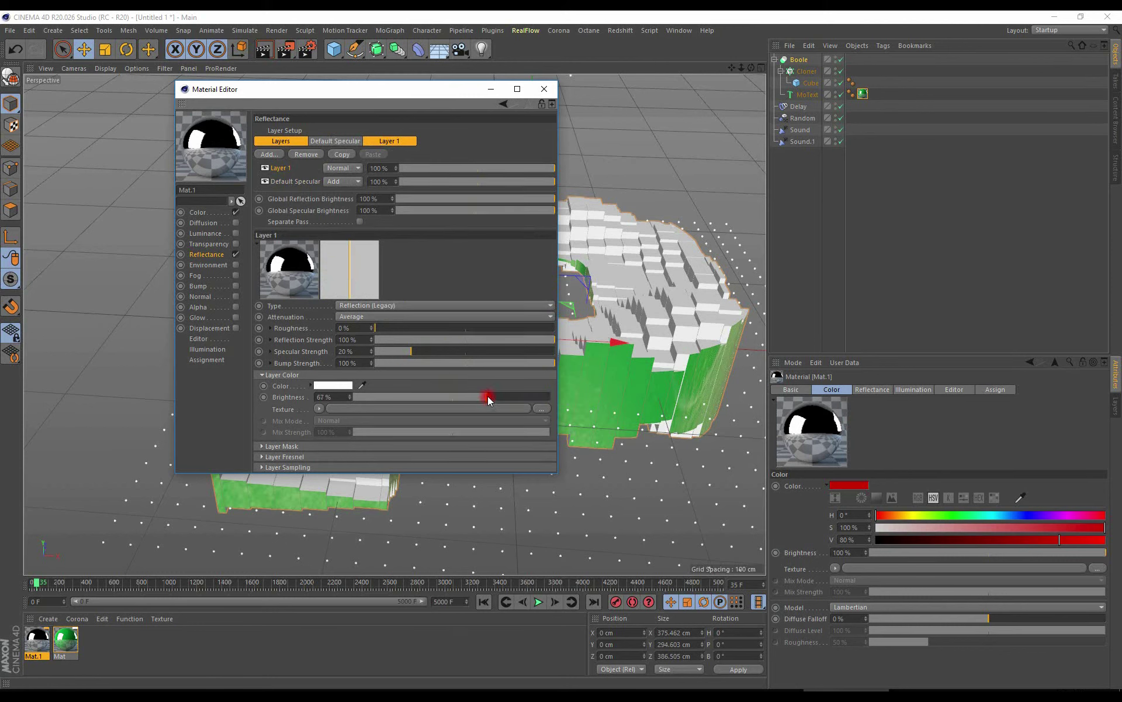
Step: Apply the red Mat.1 to the cloned Cube and view the red top
left_click(545, 89)
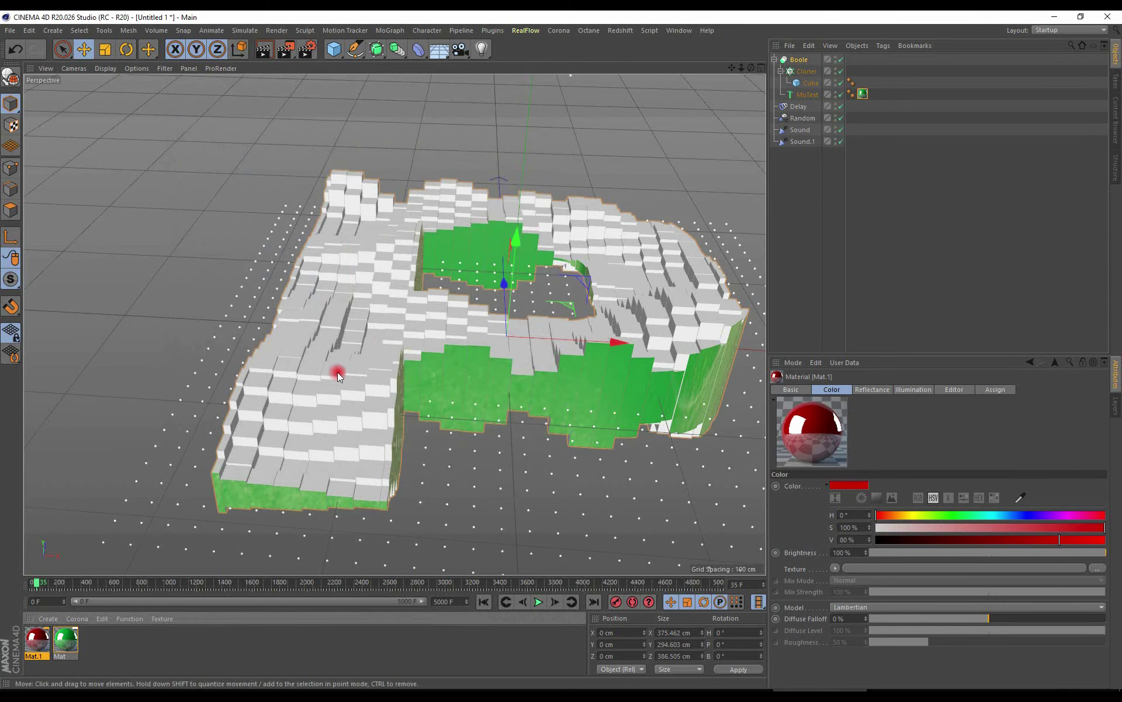
mouse_move(34, 645)
left_mouse_down()
mouse_move(815, 89)
mouse_move(809, 71)
left_mouse_up()
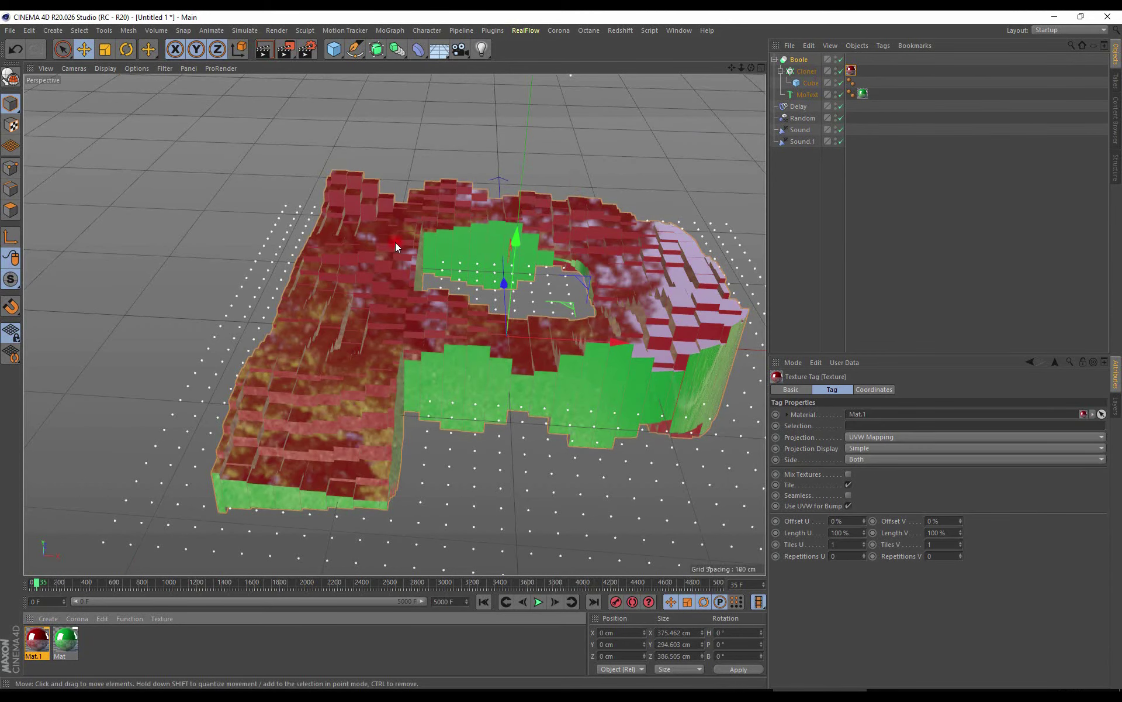
mouse_move(394, 244)
left_mouse_down("alt")
mouse_move(261, 241)
mouse_move(346, 294)
mouse_move(311, 234)
mouse_move(274, 240)
mouse_move(344, 248)
left_mouse_up("alt")
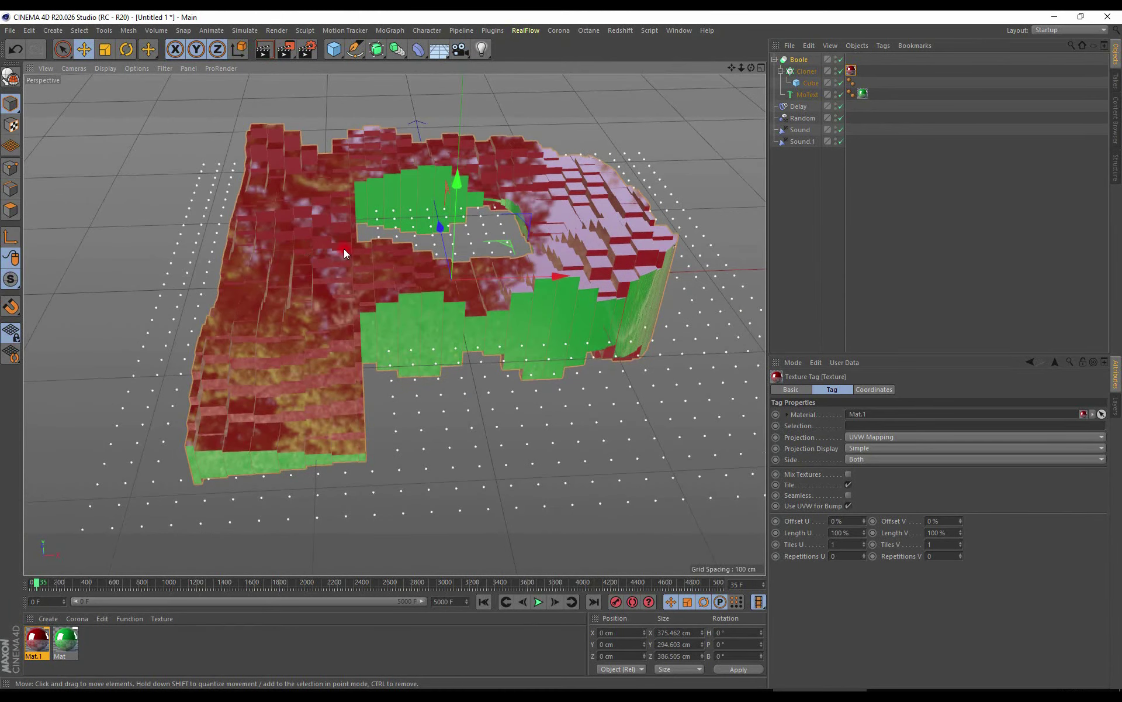
Step: Preview the animation up to frame 85, then add a Sky object to the scene
left_click(539, 602)
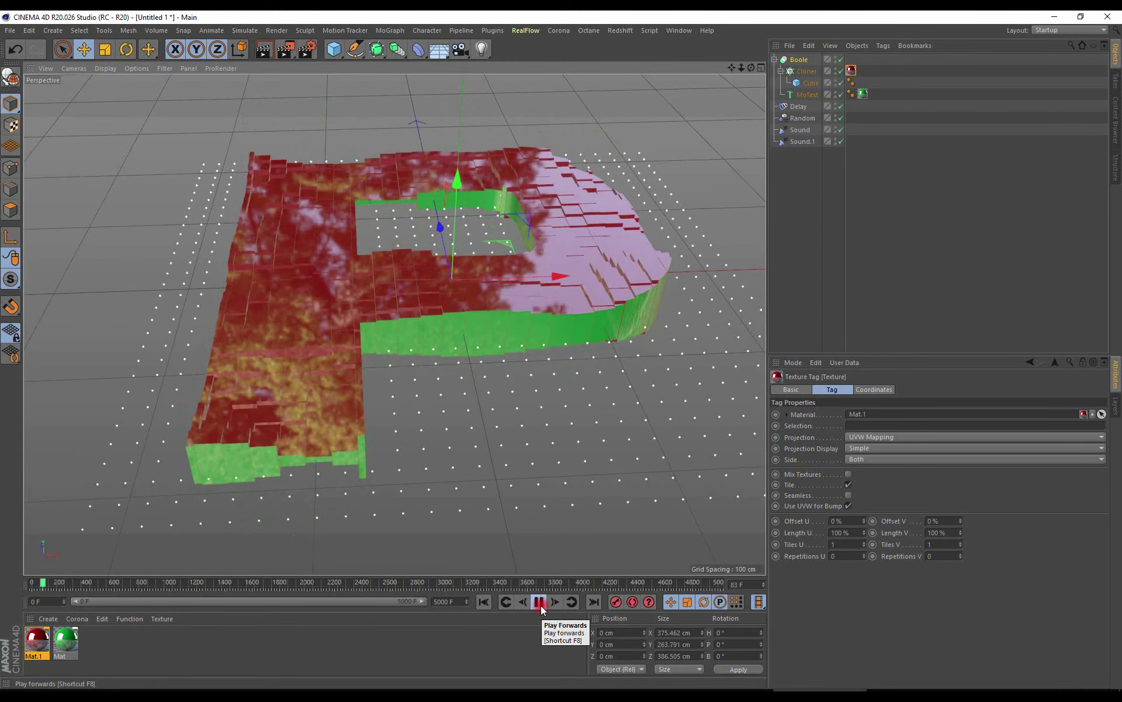
left_click(523, 443)
mouse_move(453, 344)
left_mouse_down("alt")
mouse_move(454, 325)
mouse_move(560, 305)
mouse_move(521, 327)
mouse_move(458, 317)
mouse_move(463, 332)
mouse_move(397, 303)
left_mouse_up("alt")
left_click(438, 50)
mouse_move(455, 69)
left_mouse_down()
mouse_move(477, 129)
mouse_move(477, 90)
left_mouse_up()
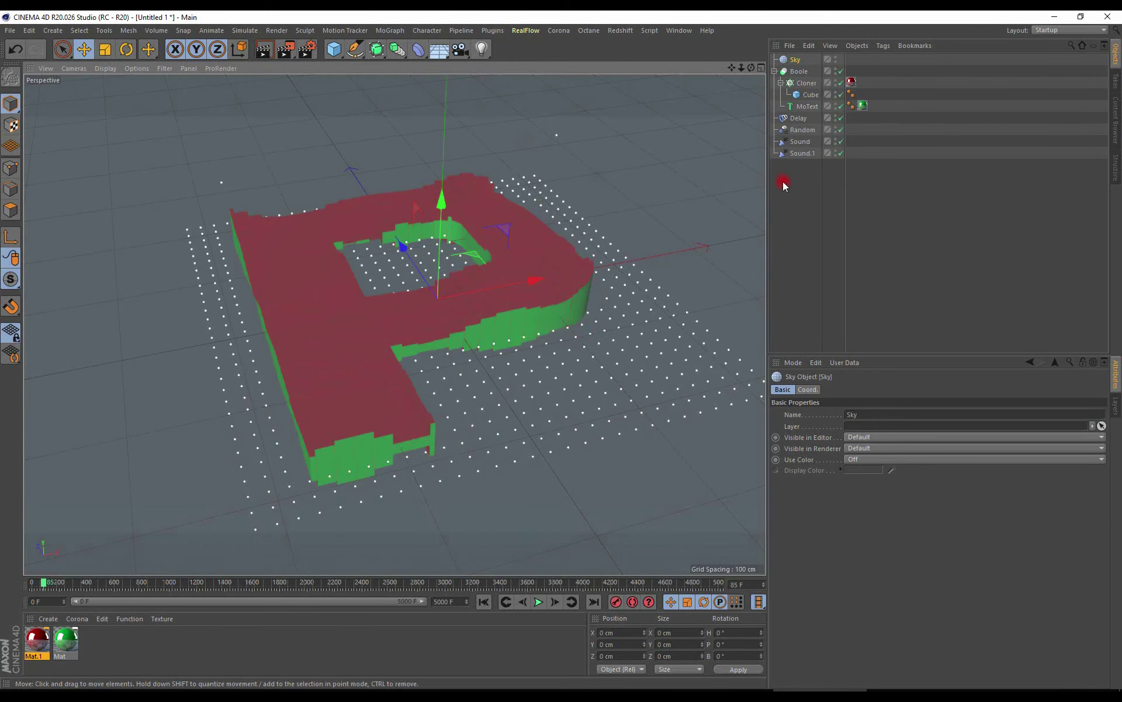
Step: Create a new material Mat.2 with Color turned off and Luminance turned on
double_click(100, 646)
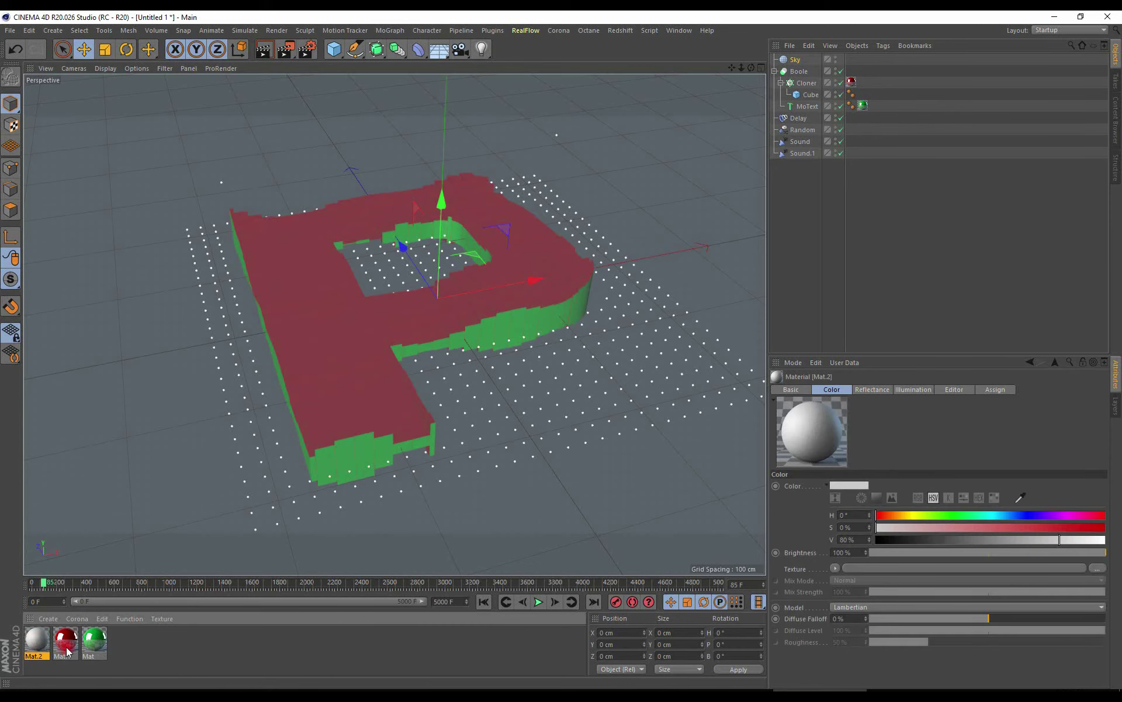
double_click(32, 642)
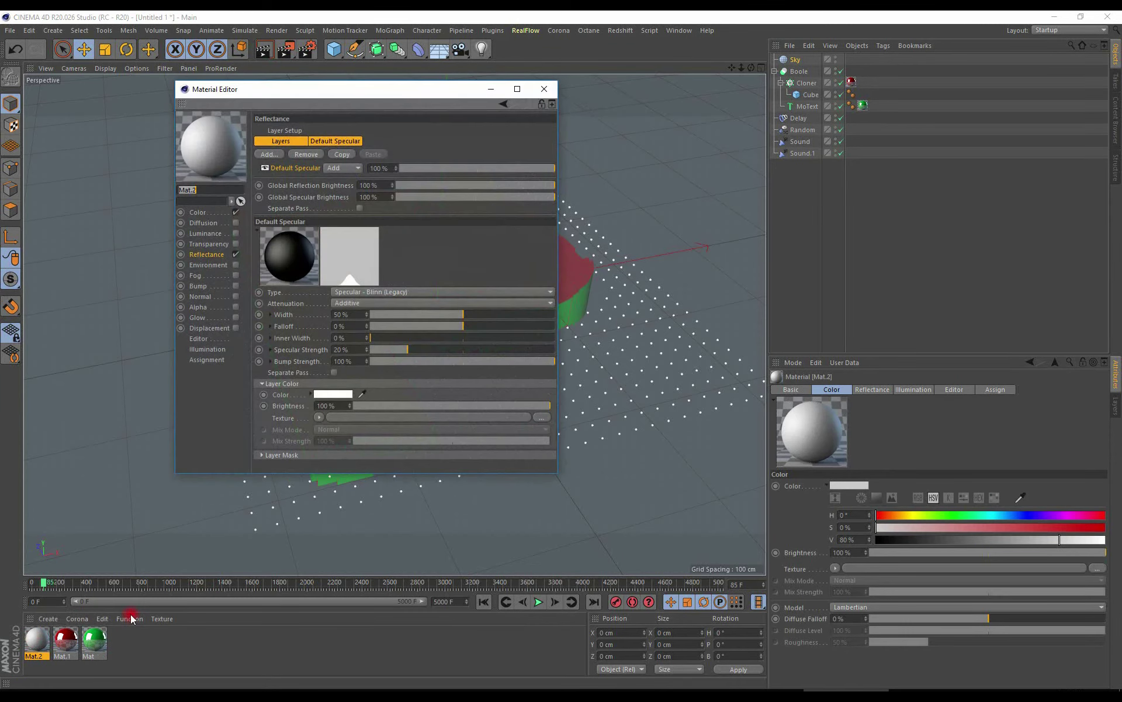
left_click(235, 213)
left_click(236, 233)
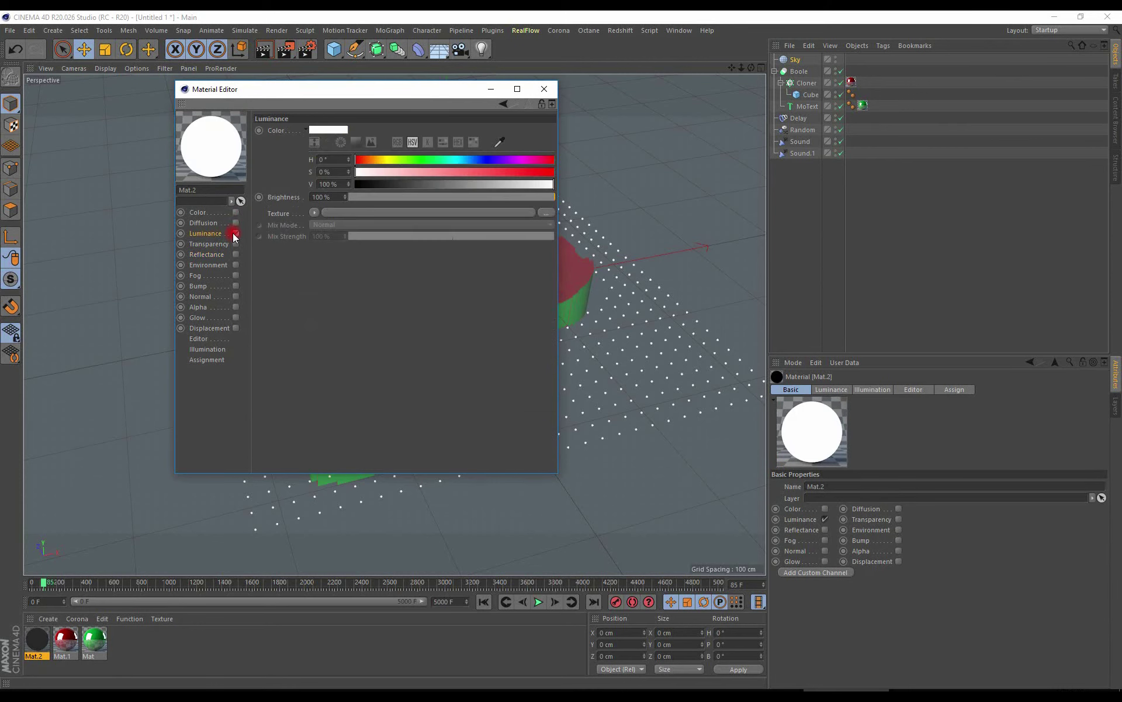
Step: Load b01.jpg as Mat.2's luminance texture and apply the material to the Sky
left_click(314, 214)
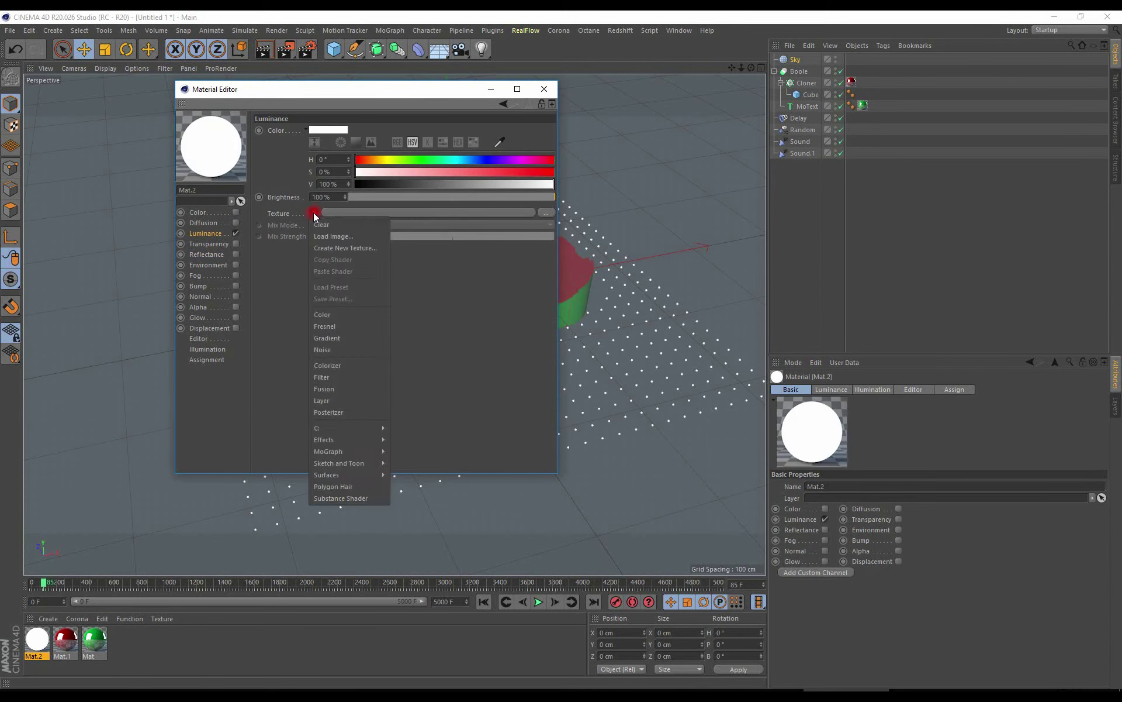
left_click(337, 238)
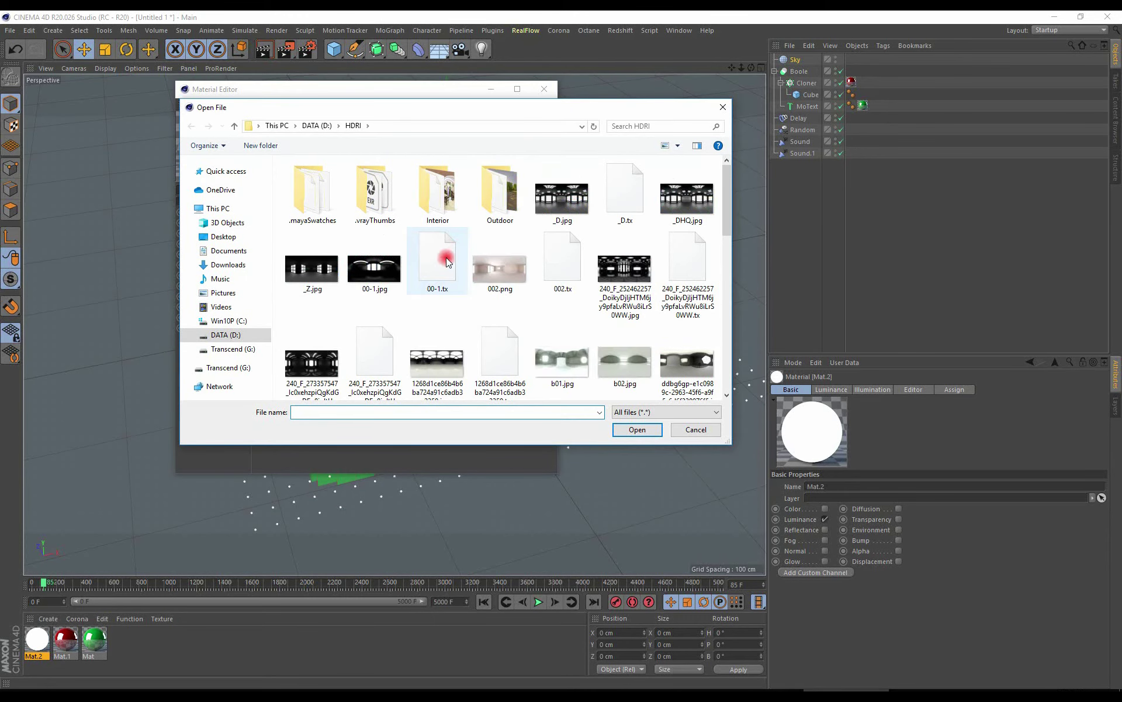
left_click(562, 356)
left_click(631, 428)
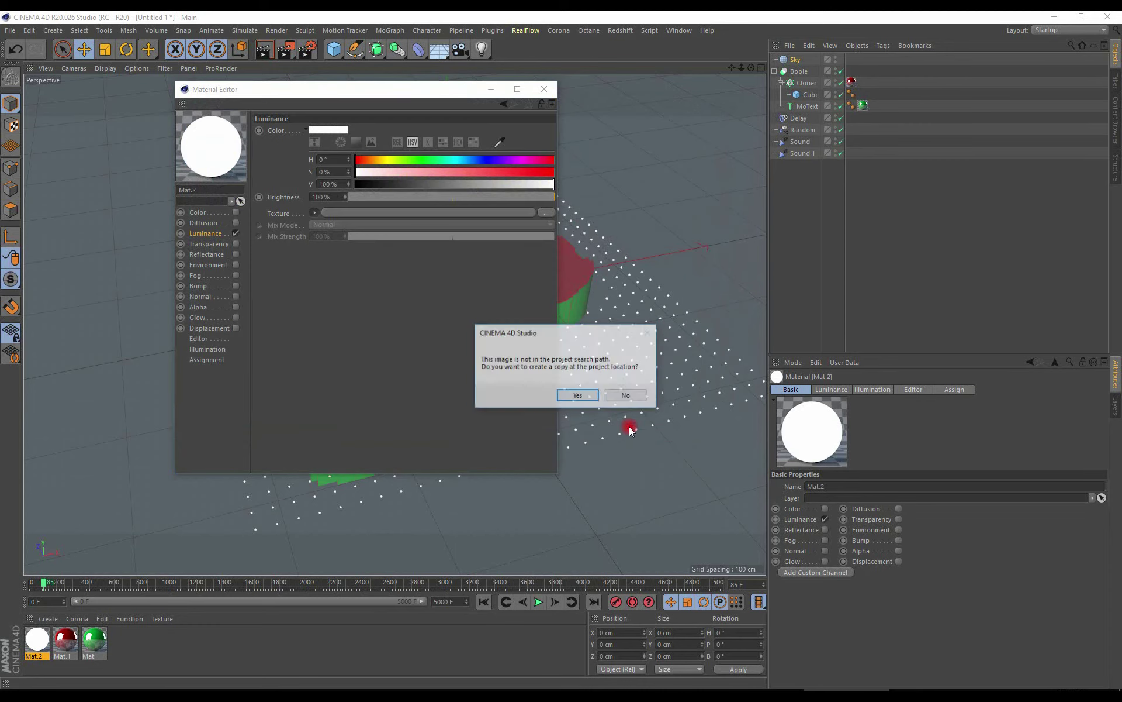
left_click(622, 396)
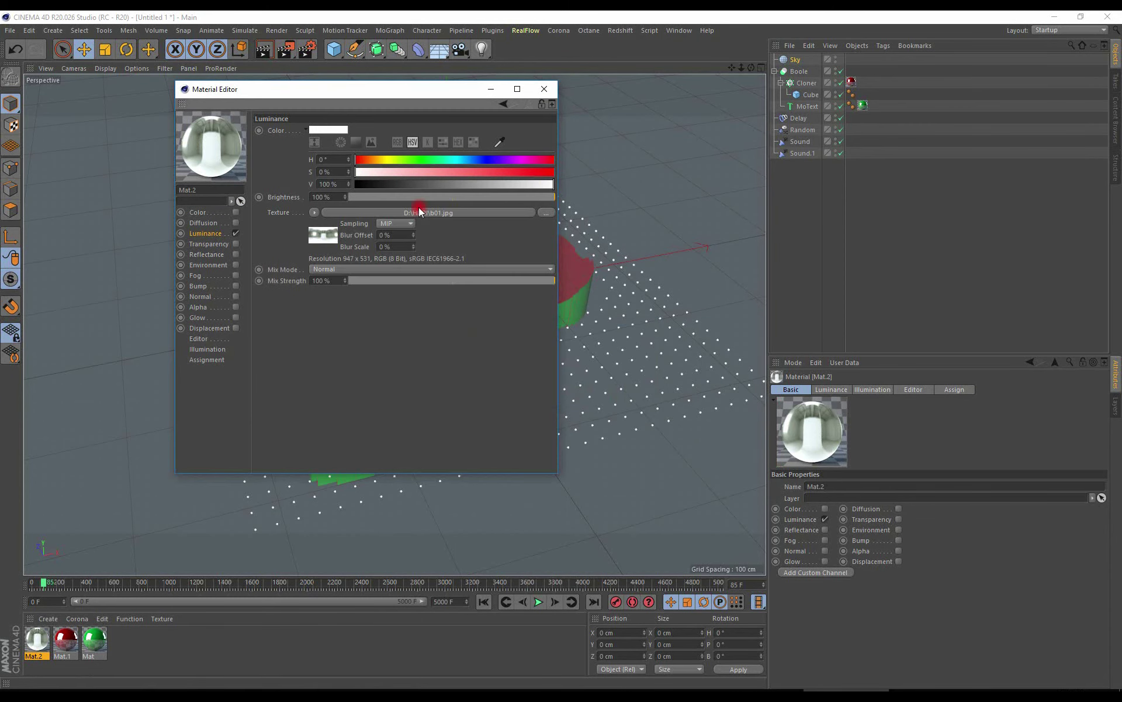
left_click(541, 83)
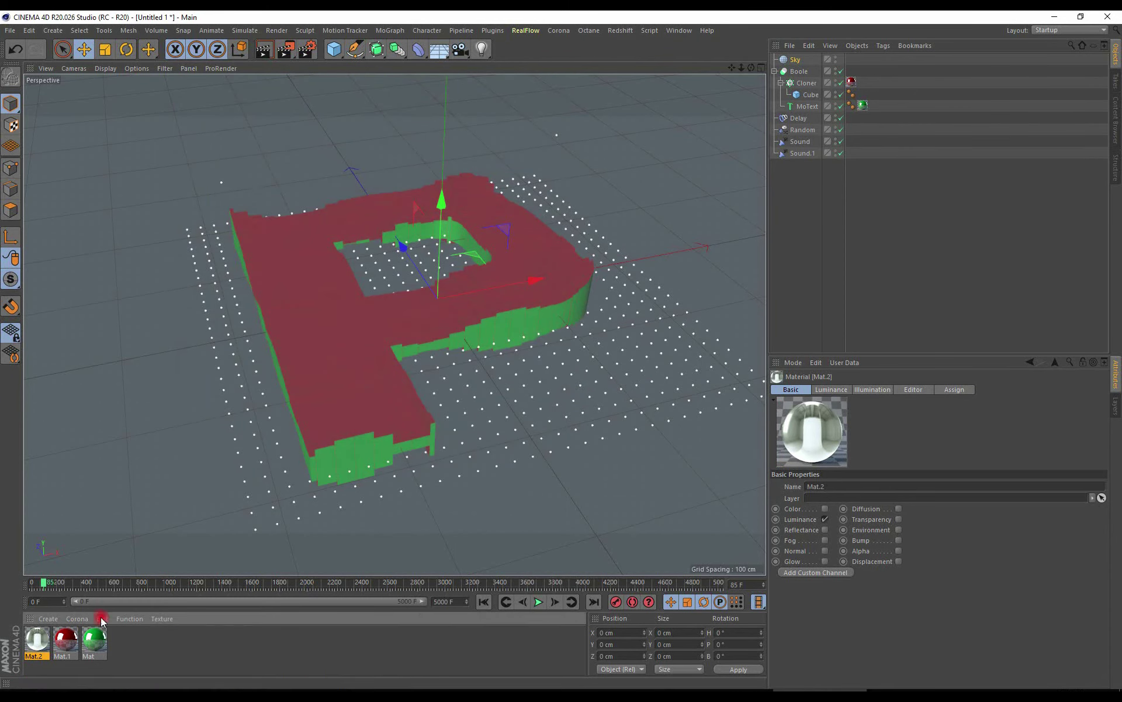
left_click_drag(42, 646, 796, 60)
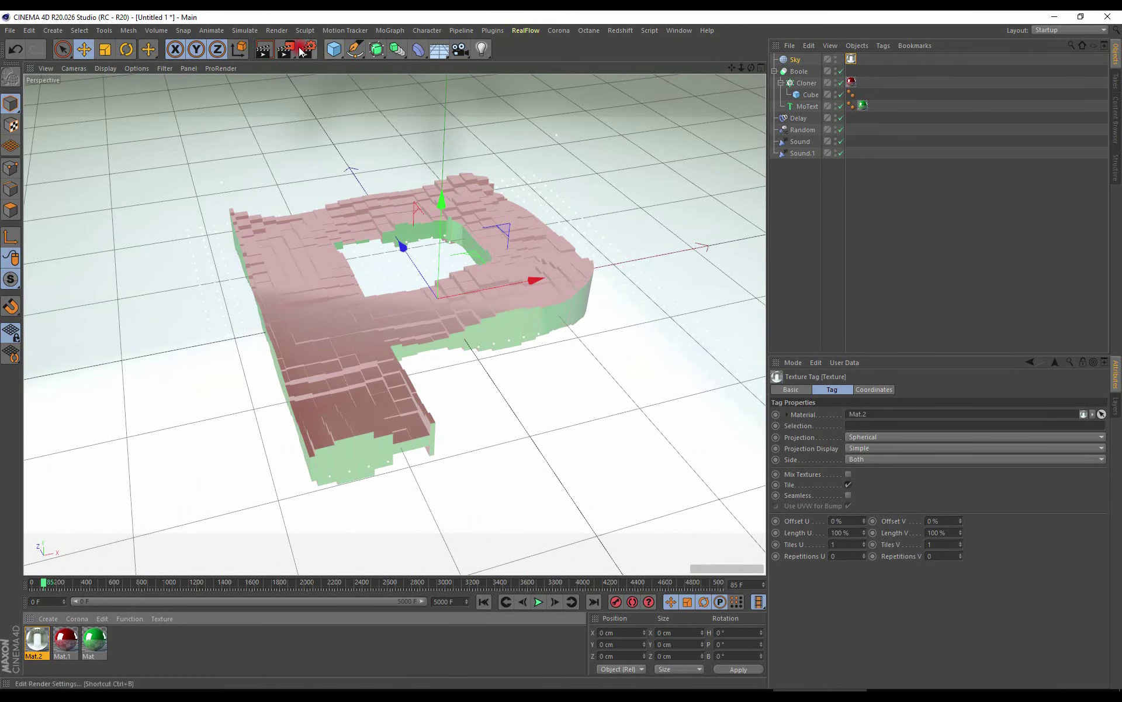
Step: Render the P against the HDRI sky, then re-render from a closer, orbited angle
left_click(264, 51)
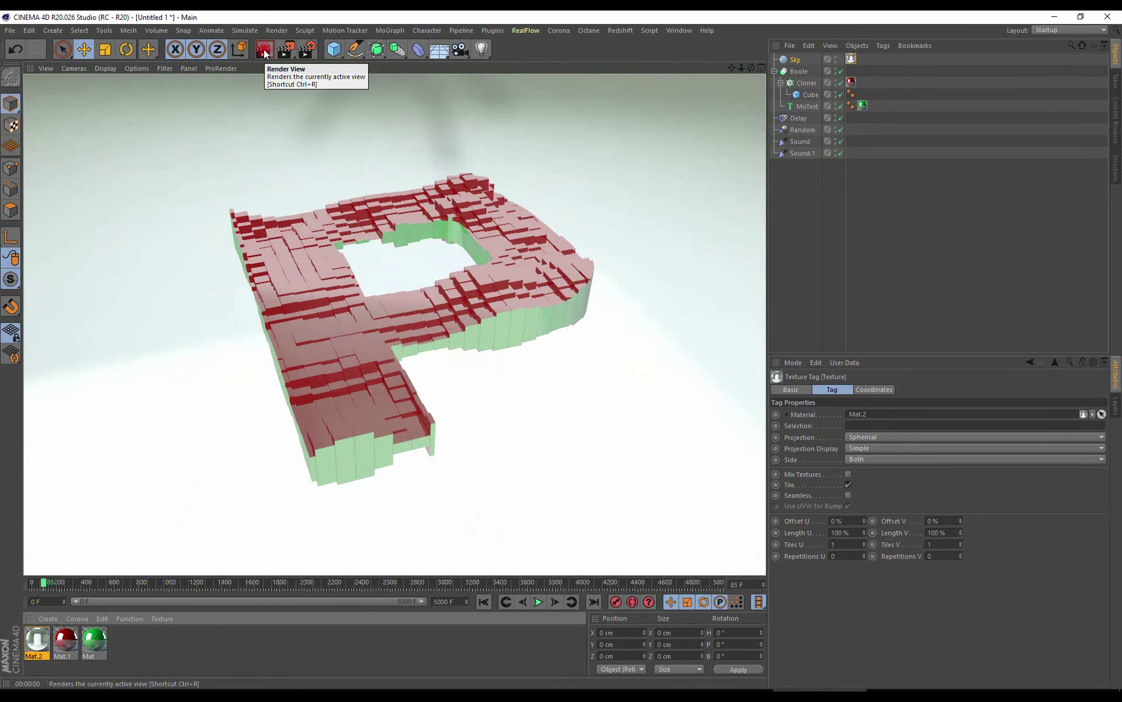
left_click(388, 244)
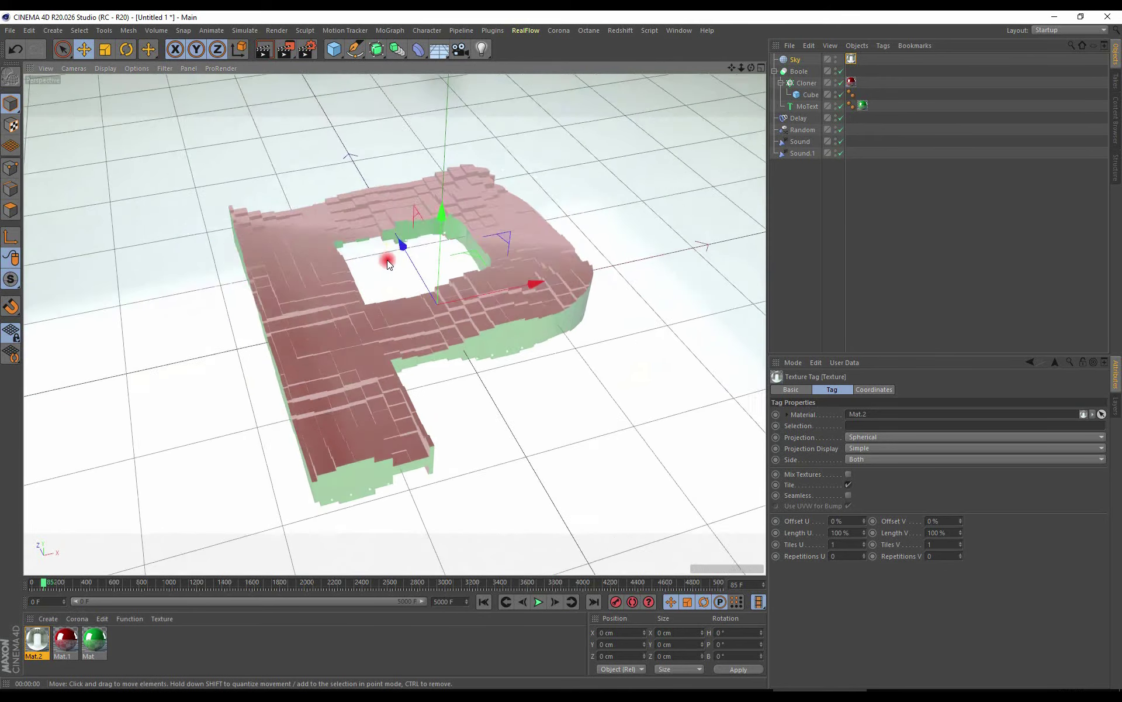
left_click_drag(389, 252, 441, 244, "alt")
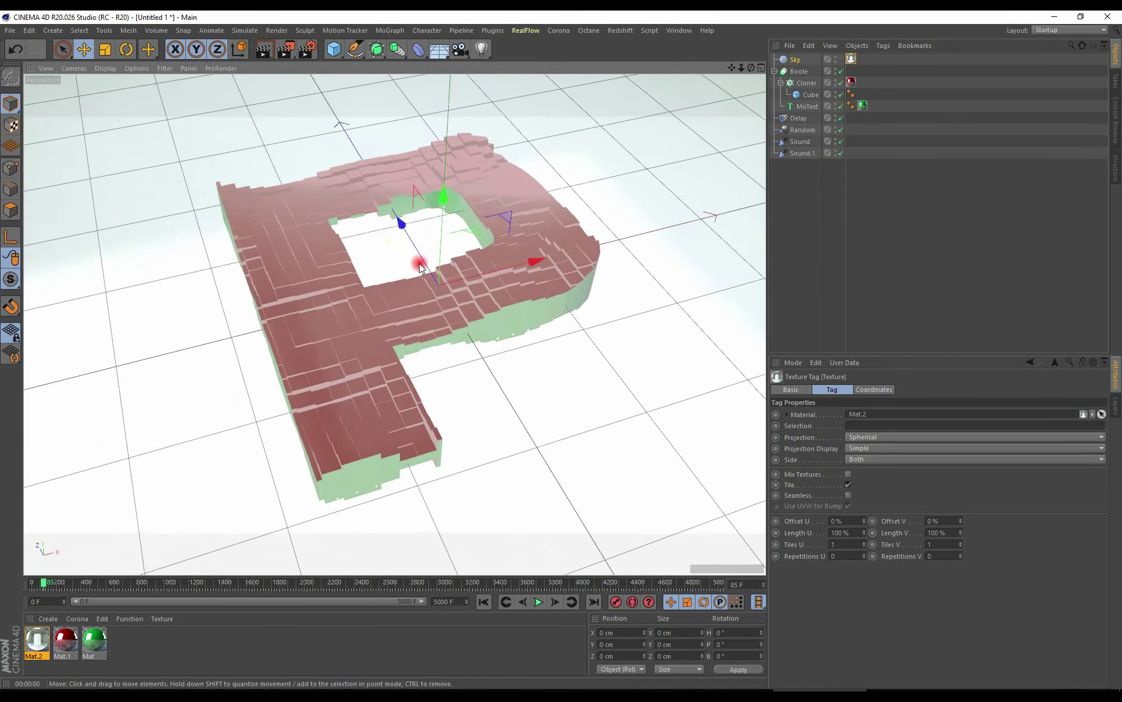
left_click_drag(440, 238, 331, 153, "alt")
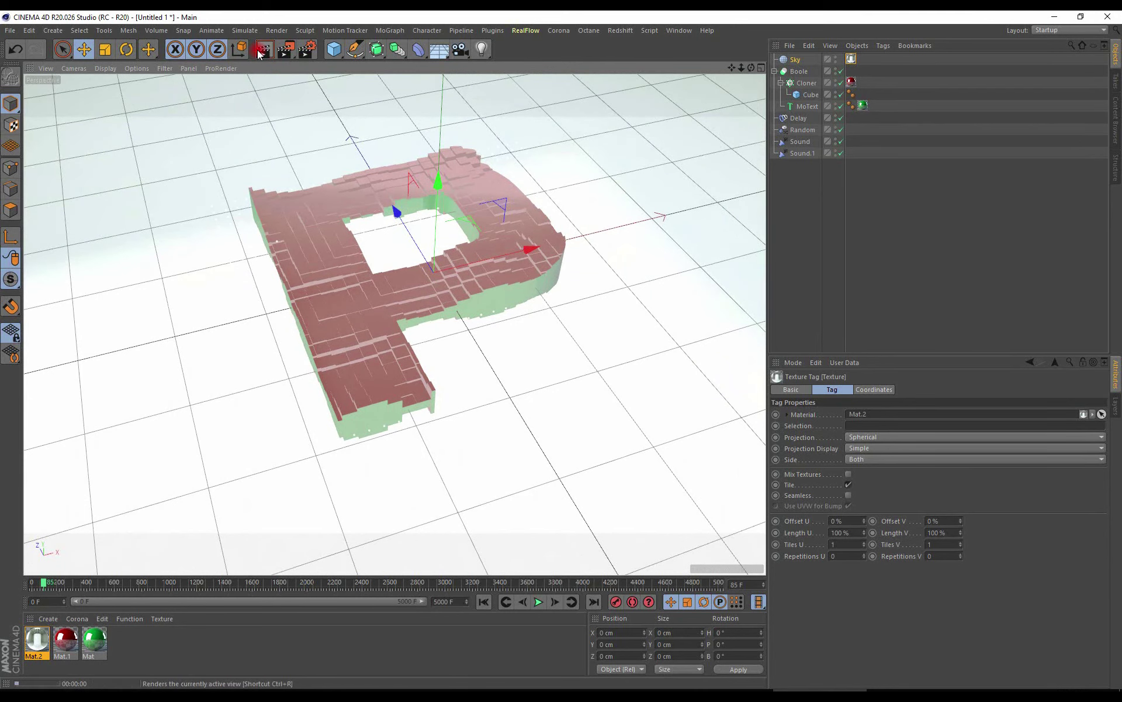
left_click(259, 52)
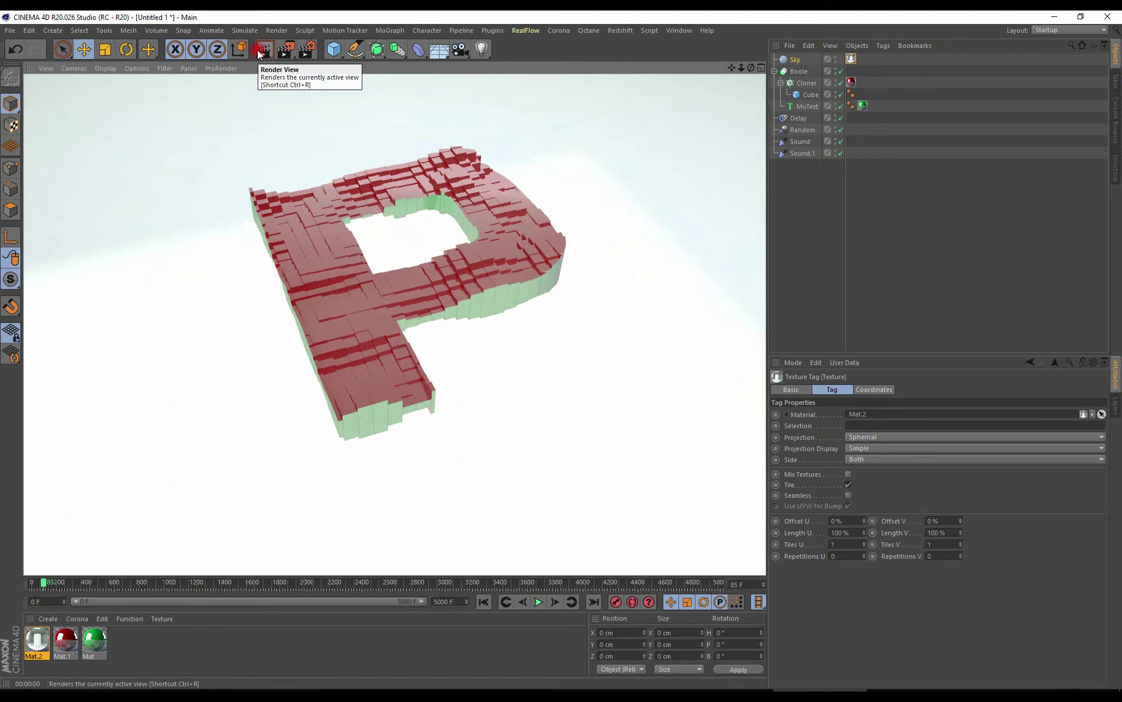
left_click(478, 50)
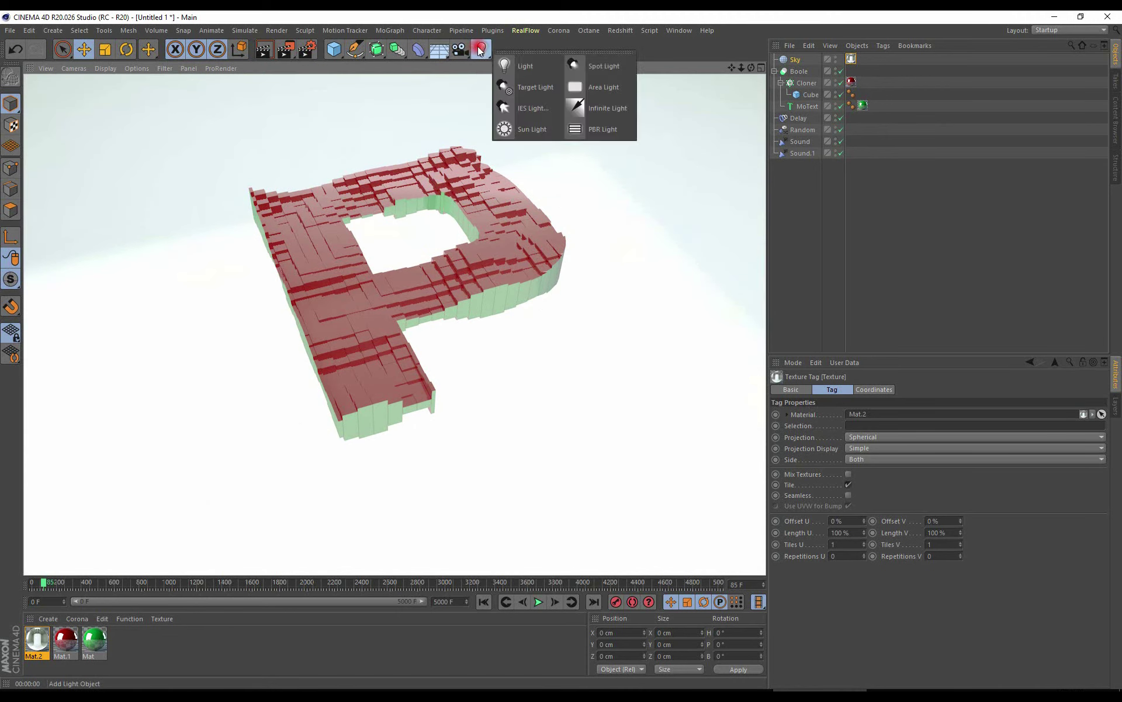
Step: Add a light raised above the P with Shadow Maps (Soft) shadows
left_click(515, 65)
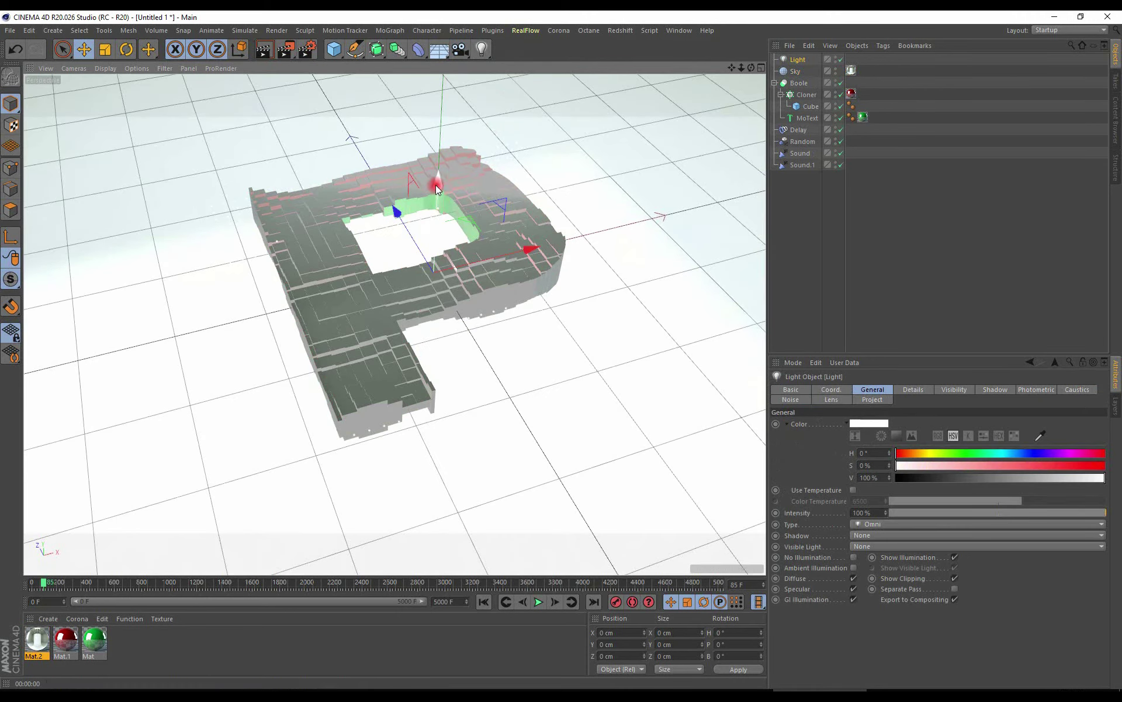
left_click_drag(435, 187, 440, 85)
mouse_move(466, 342)
left_mouse_down("alt")
mouse_move(349, 251)
mouse_move(656, 275)
mouse_move(666, 176)
left_mouse_up("alt")
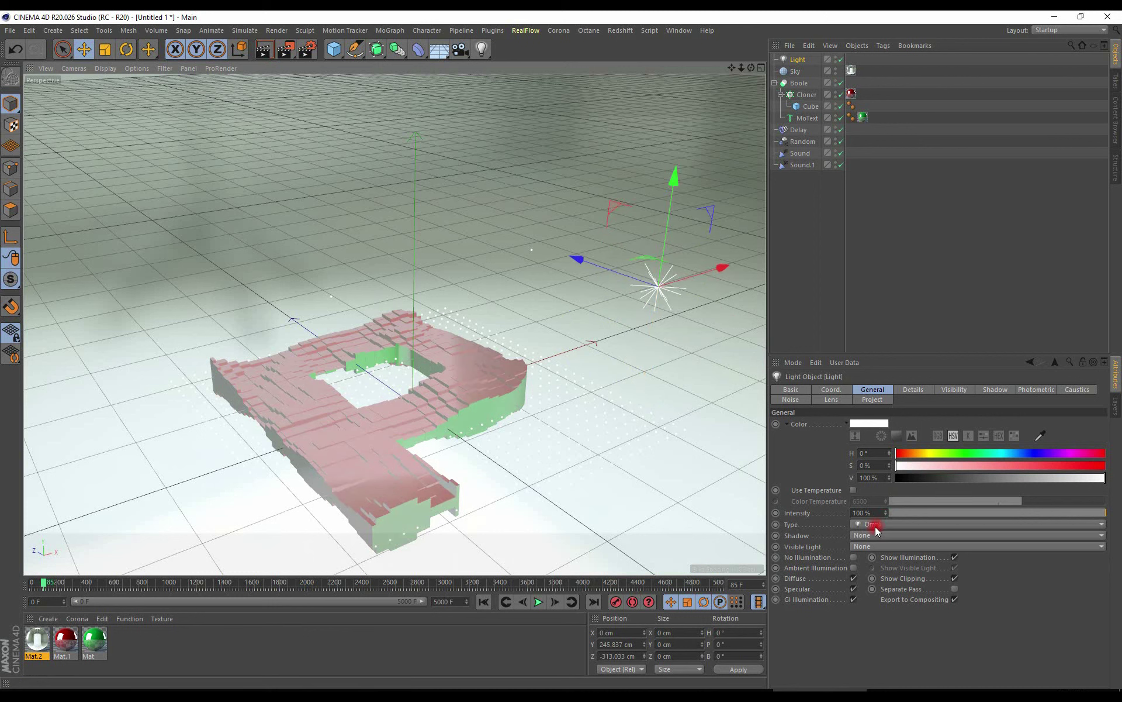
left_click(866, 537)
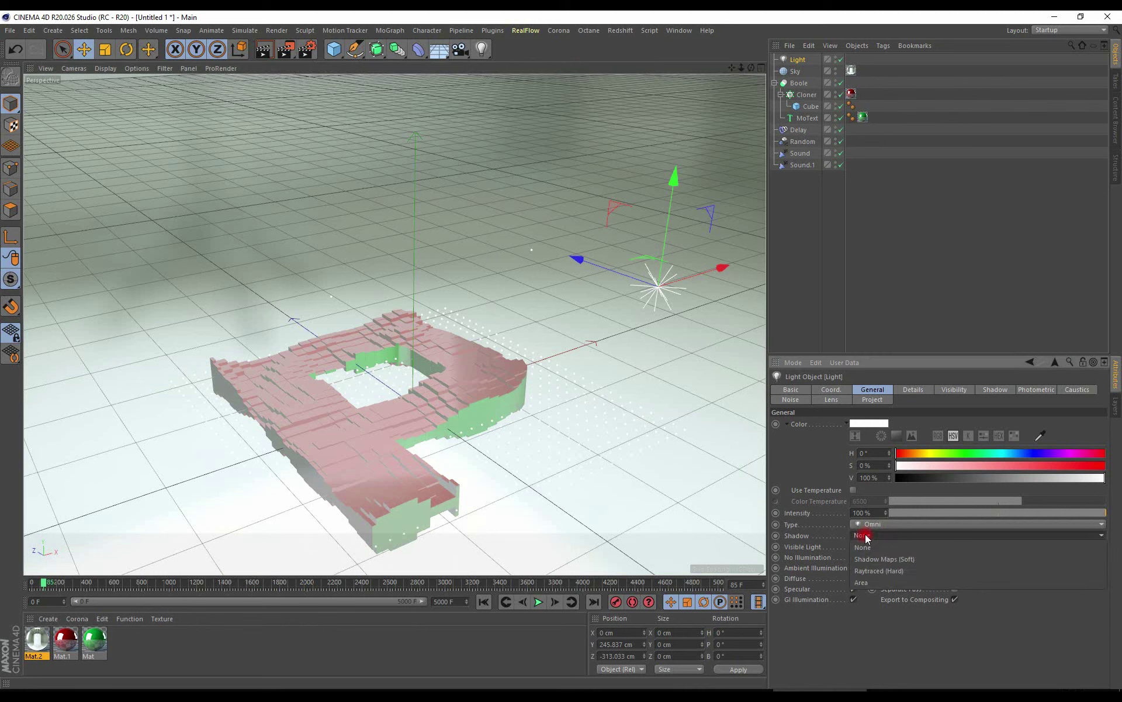
left_click(877, 559)
Step: Move the light to the right of the P and preview a render with it
mouse_move(554, 416)
left_mouse_down("alt")
mouse_move(471, 406)
mouse_move(426, 417)
mouse_move(482, 377)
left_mouse_up("alt")
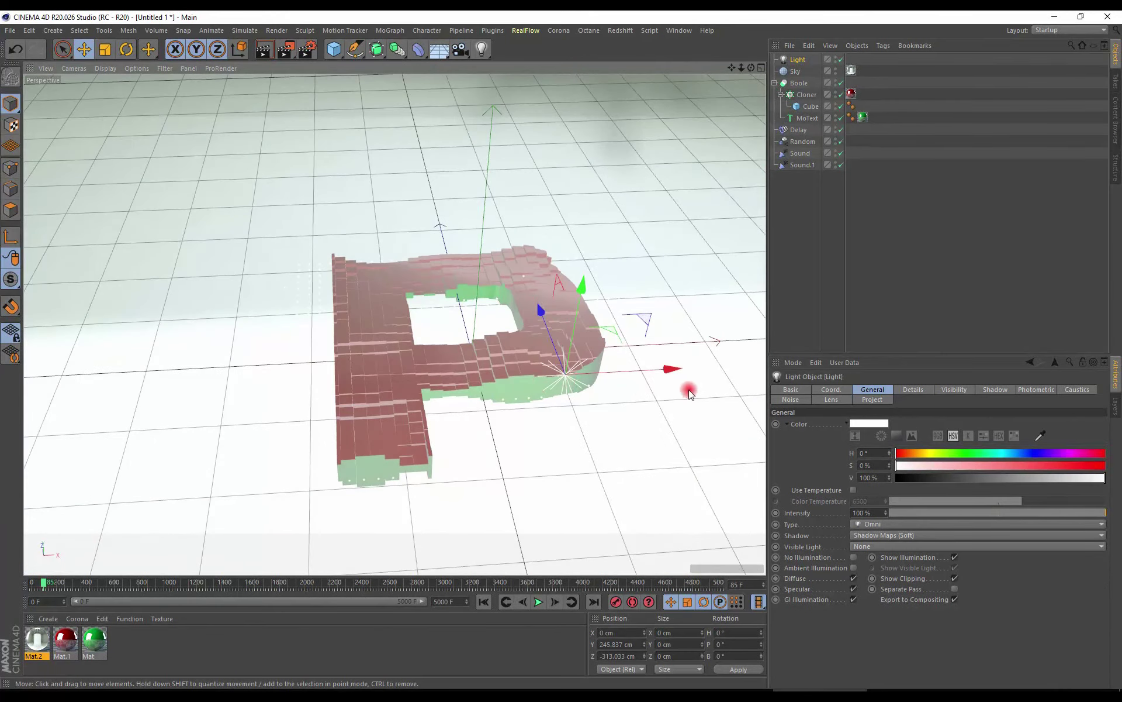
left_click_drag(666, 371, 759, 369)
mouse_move(564, 345)
left_mouse_down("alt")
mouse_move(415, 392)
mouse_move(427, 371)
mouse_move(428, 394)
mouse_move(480, 28)
left_mouse_up("alt")
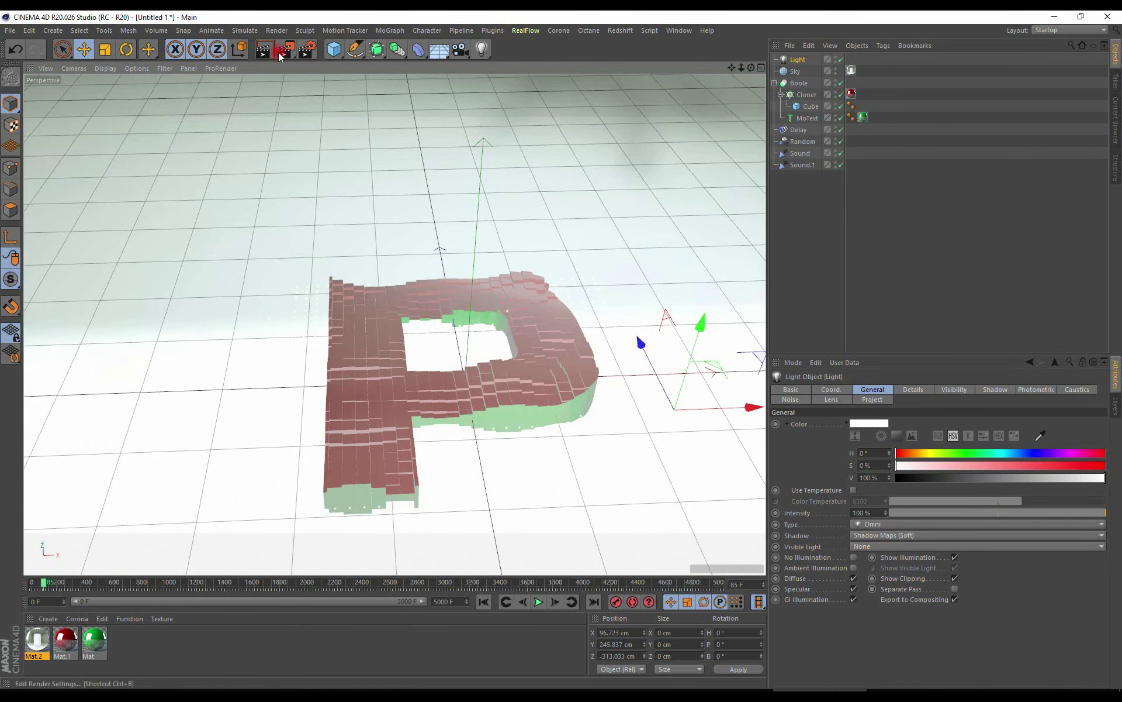
left_click(261, 52)
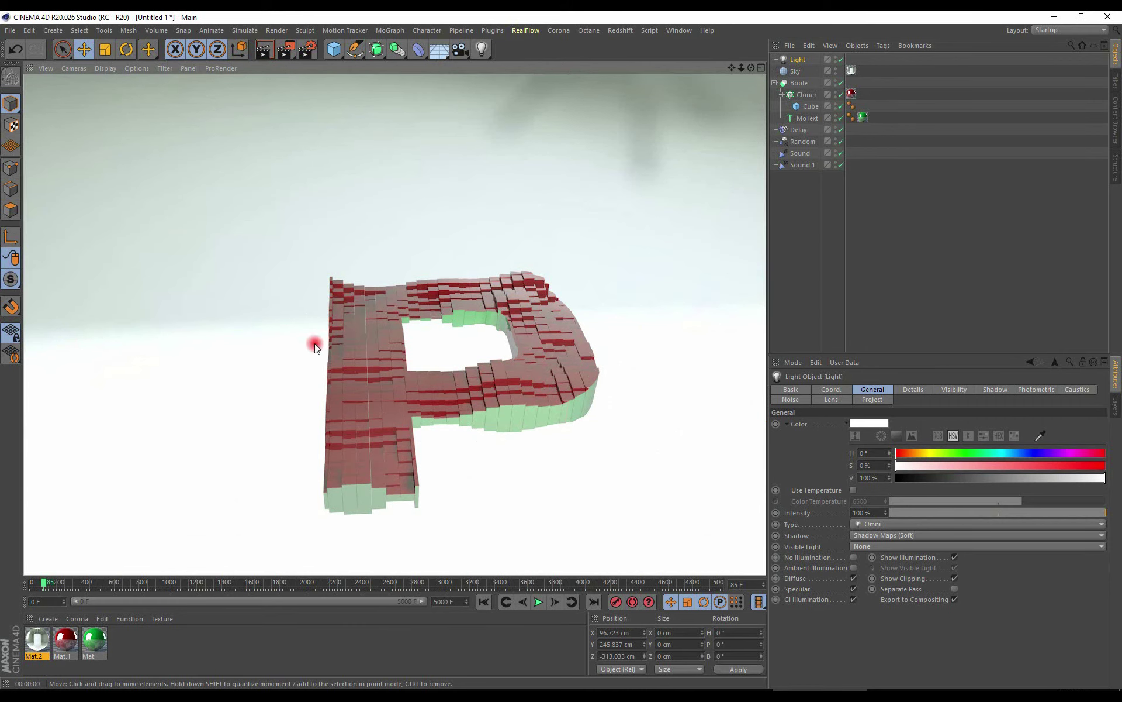
left_click(432, 364)
mouse_move(433, 363)
left_mouse_down("alt")
mouse_move(454, 364)
mouse_move(451, 376)
mouse_move(541, 343)
left_mouse_up("alt")
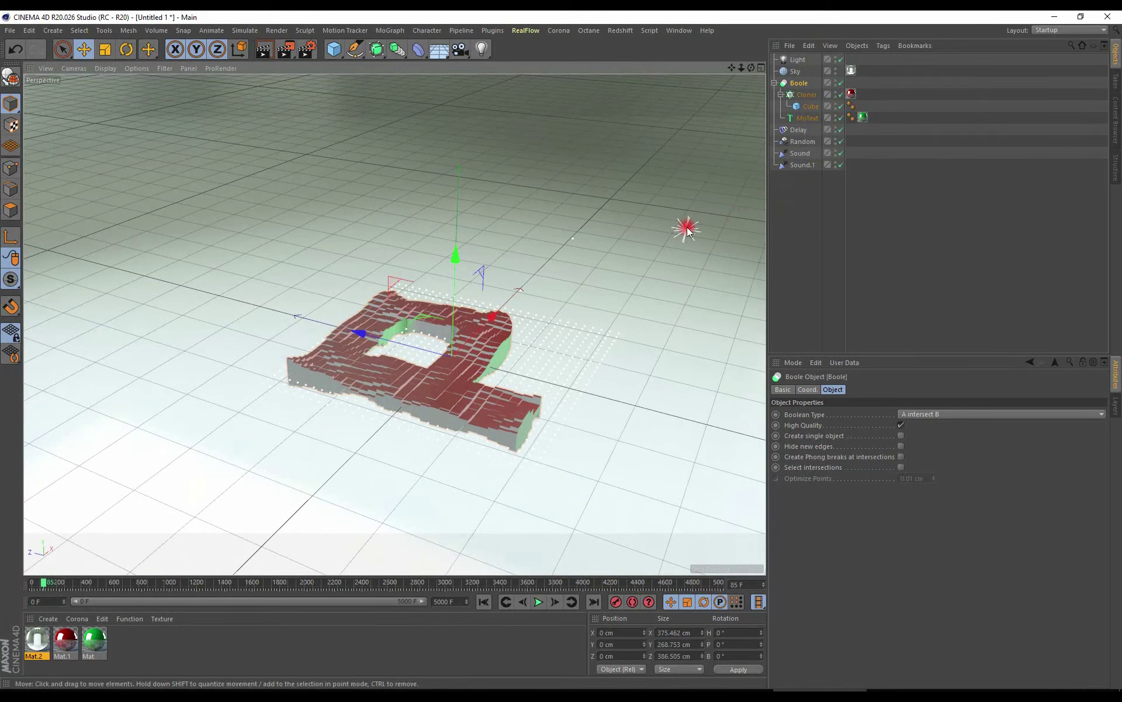
Step: Duplicate the light as Light.1 offset along Z, and delete a stray added cube
left_click(685, 229)
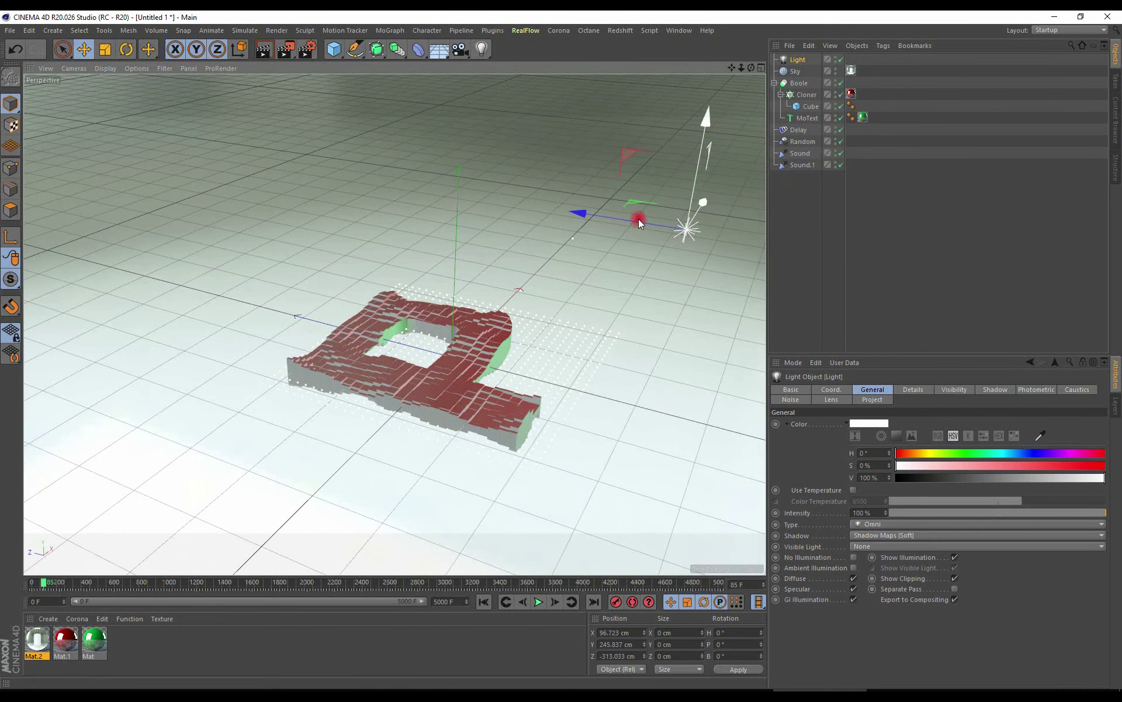
mouse_move(639, 220)
left_mouse_down("ctrl")
mouse_move(346, 170)
mouse_move(183, 191)
mouse_move(327, 294)
mouse_move(253, 268)
mouse_move(270, 246)
mouse_move(393, 358)
mouse_move(366, 362)
mouse_move(370, 250)
mouse_move(499, 366)
mouse_move(454, 308)
mouse_move(416, 332)
mouse_move(426, 371)
mouse_move(405, 350)
mouse_move(423, 160)
left_mouse_up("ctrl")
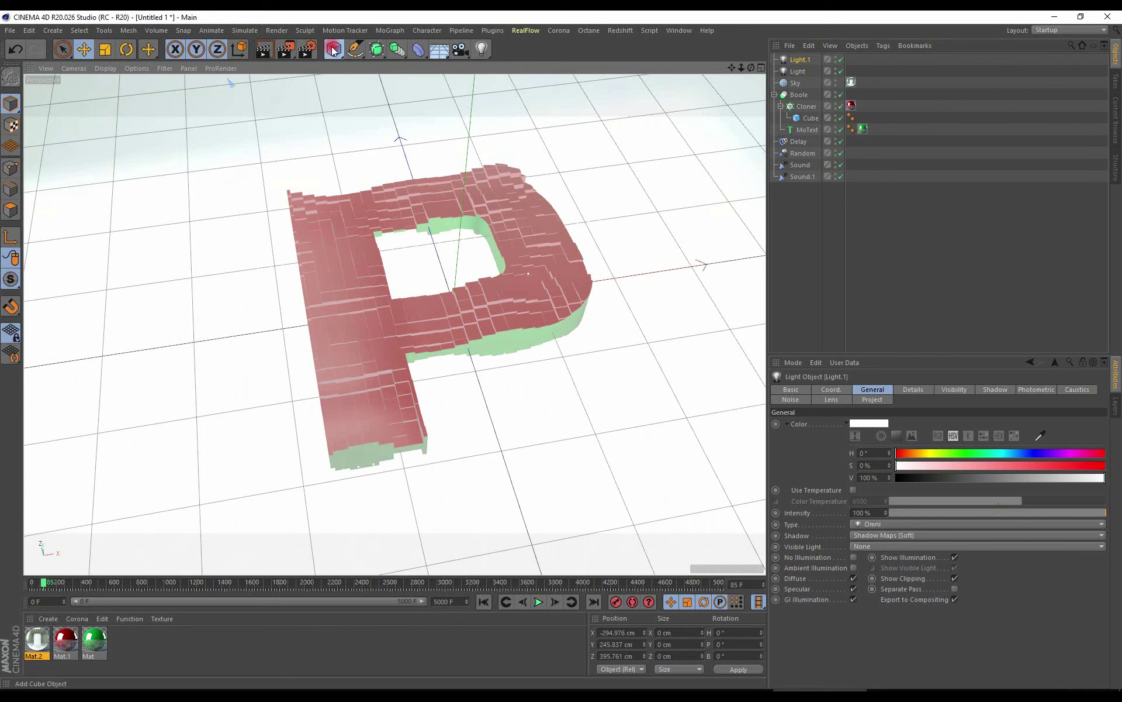
left_click(333, 50)
left_click(530, 236)
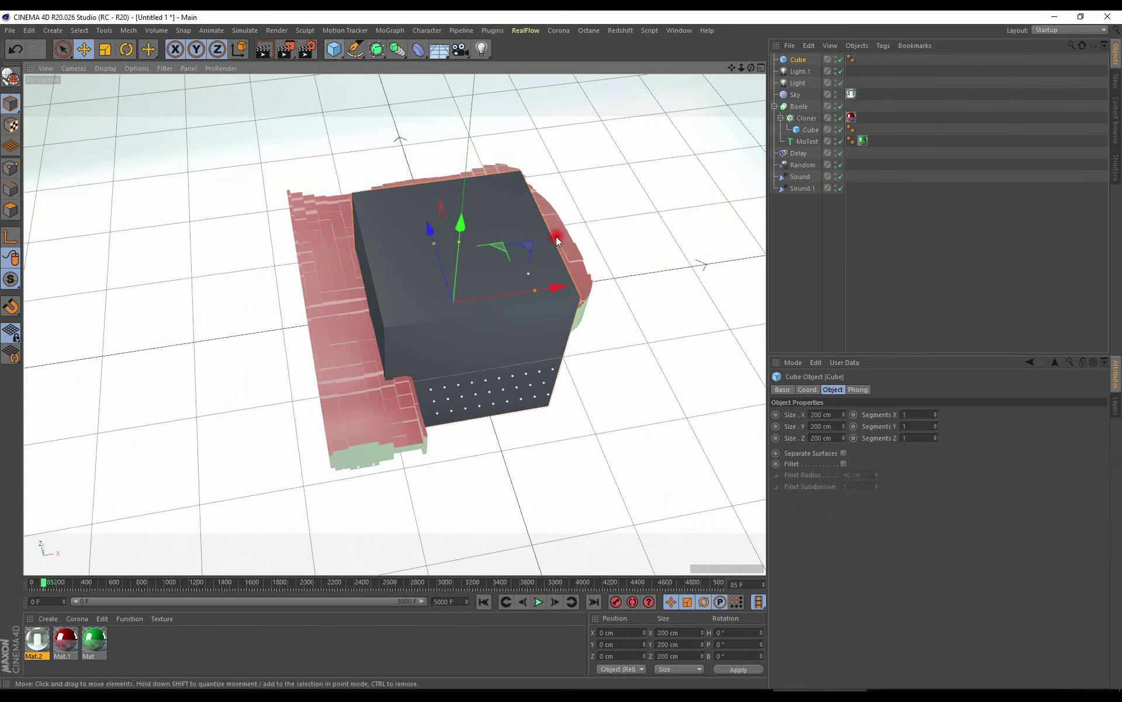
key("Delete")
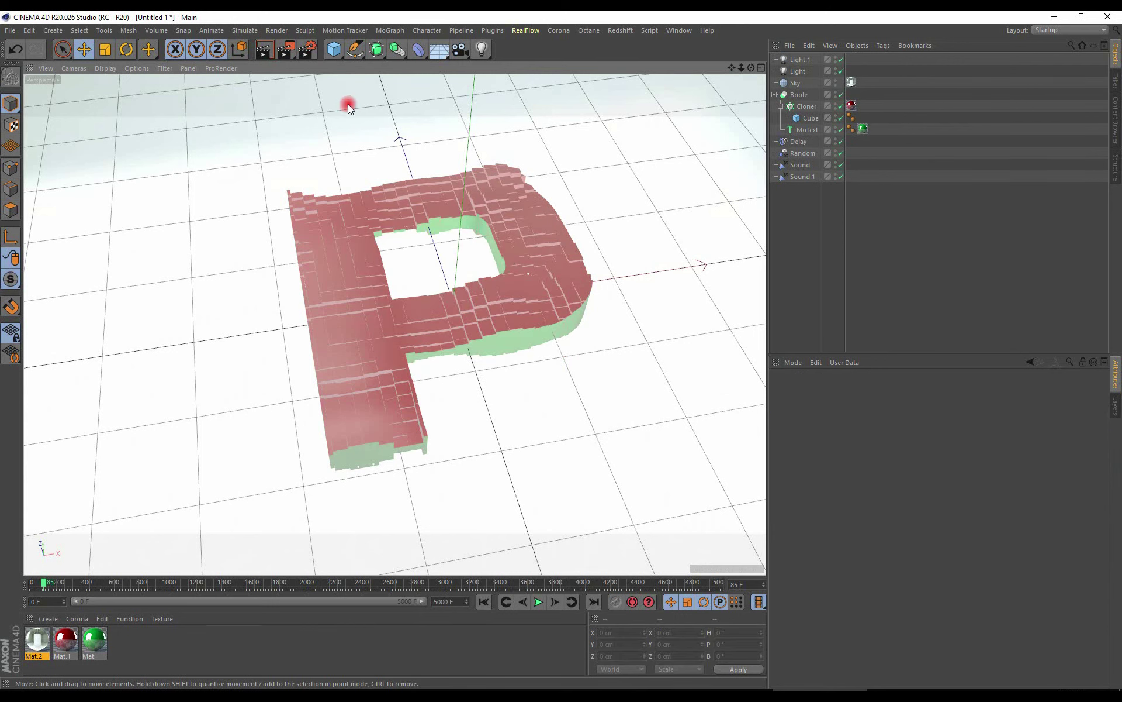
Step: Render the red-and-green P, then re-render from a lower, closer orbited angle
left_click(263, 52)
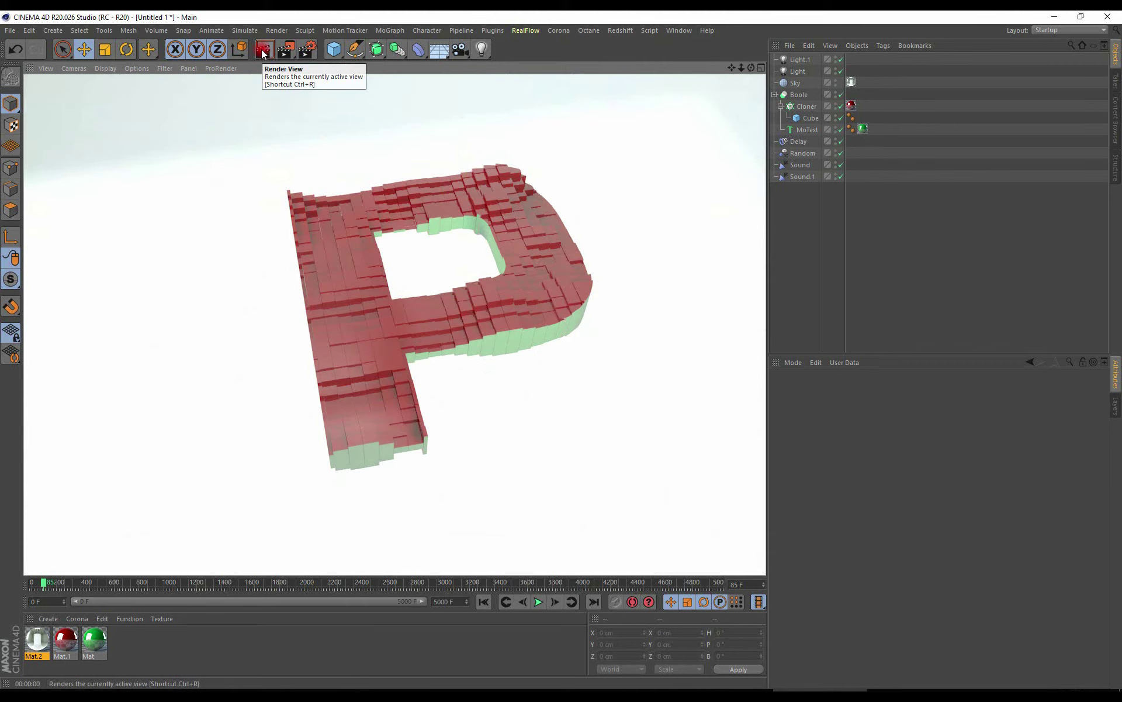
left_click(681, 229)
mouse_move(663, 230)
left_mouse_down()
mouse_move(617, 204)
mouse_move(534, 193)
mouse_move(554, 181)
mouse_move(458, 226)
mouse_move(548, 275)
mouse_move(535, 238)
mouse_move(562, 269)
mouse_move(501, 268)
mouse_move(576, 301)
mouse_move(536, 200)
left_mouse_up()
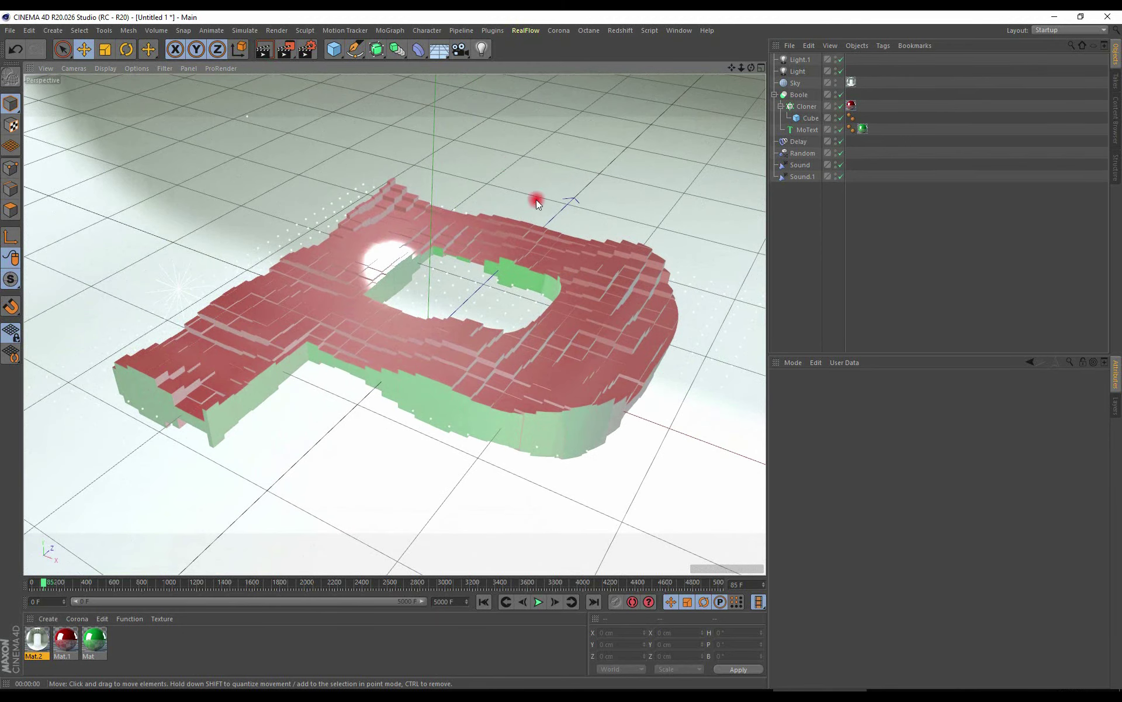
left_click(266, 50)
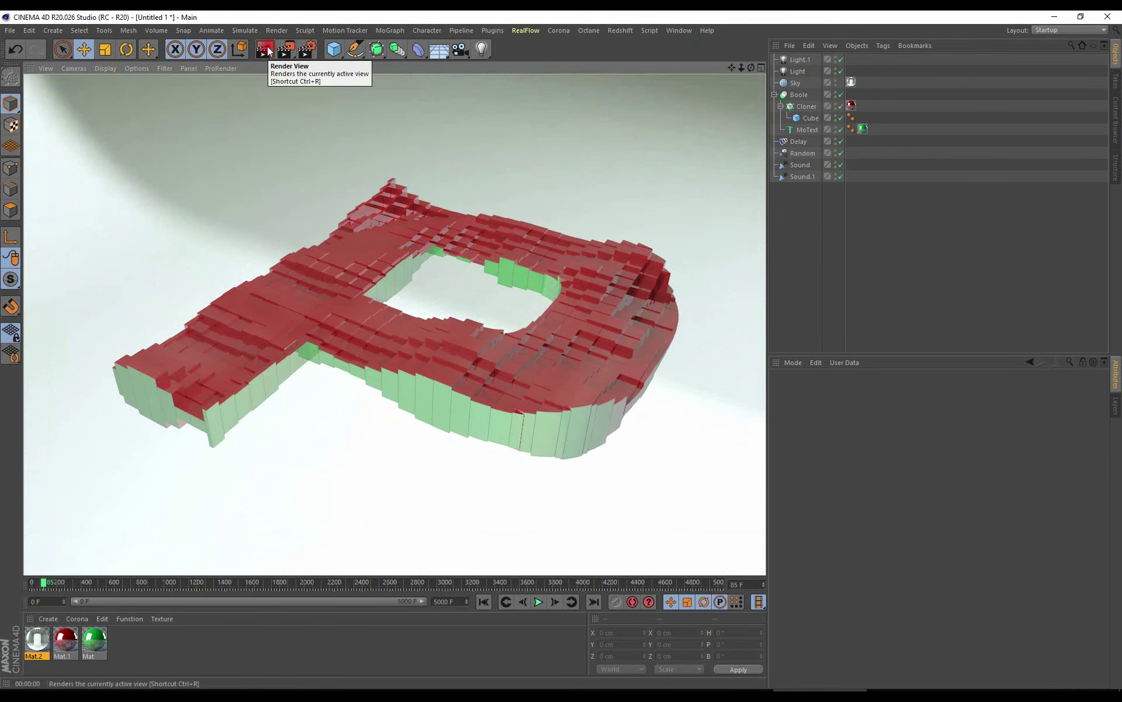